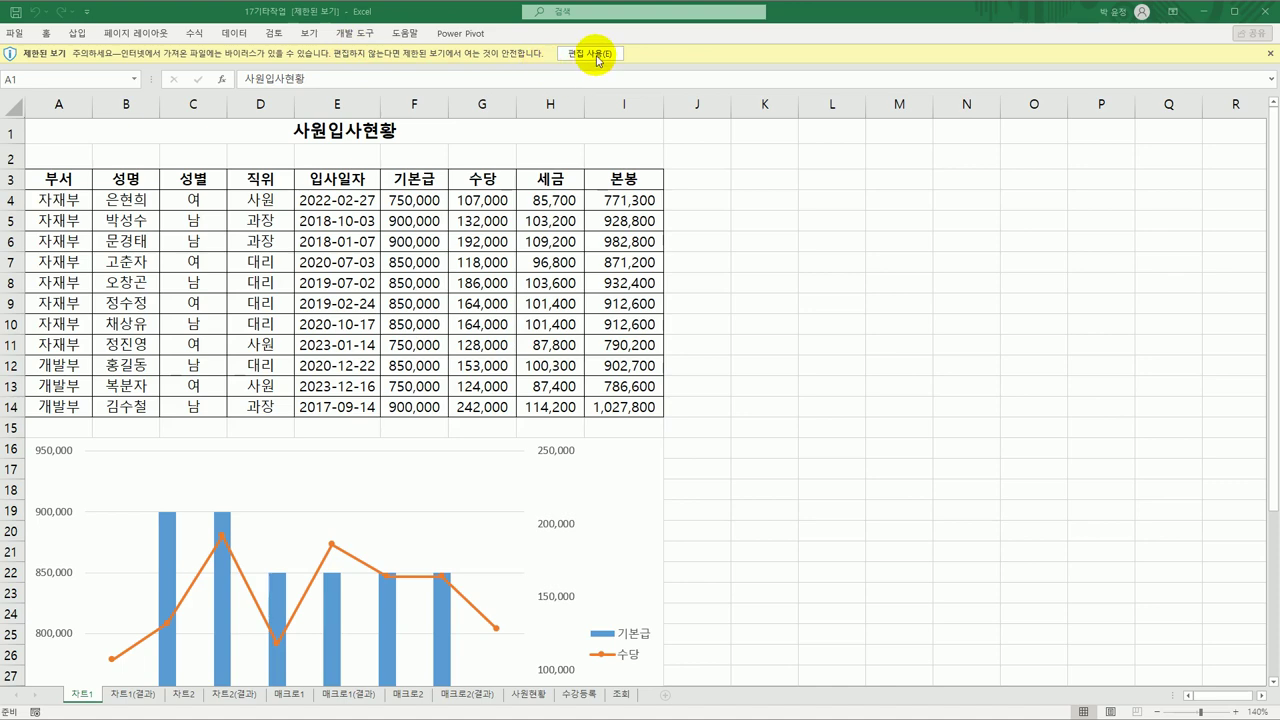
# Enable editing of the protected 17기타작업 workbook and allow its blocked active content
pyautogui.click(597, 55)
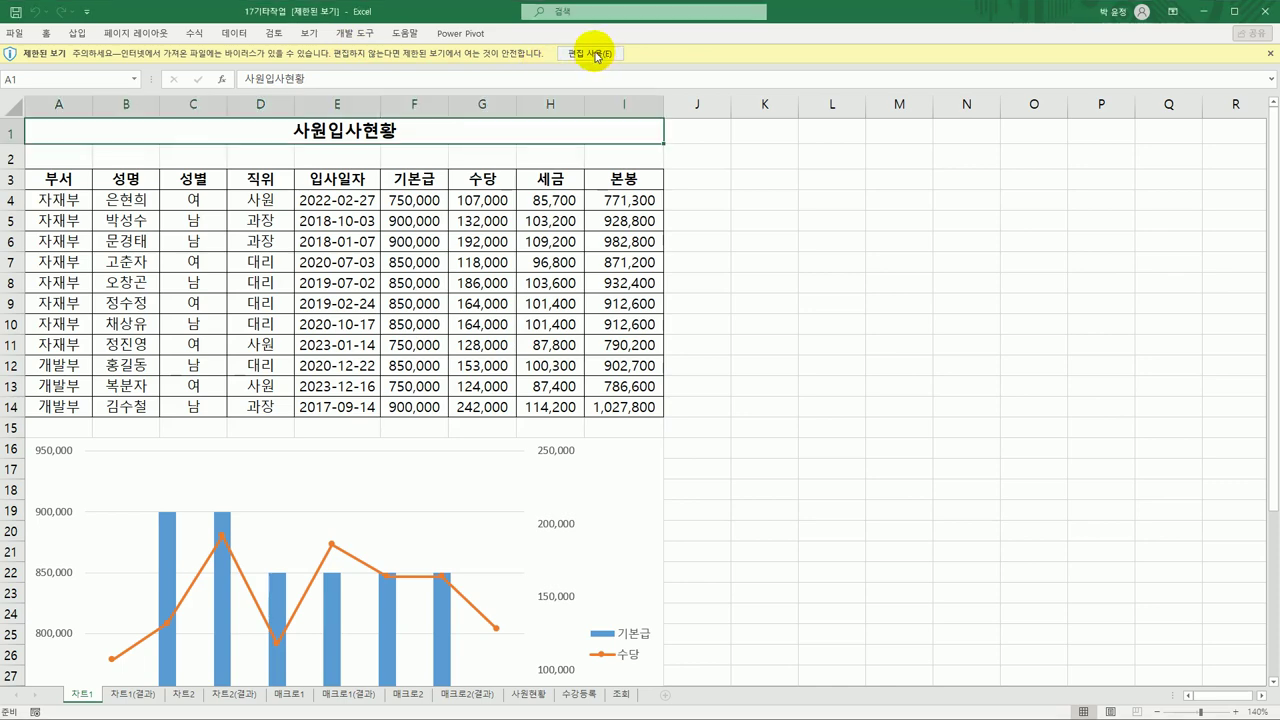
pyautogui.click(597, 55)
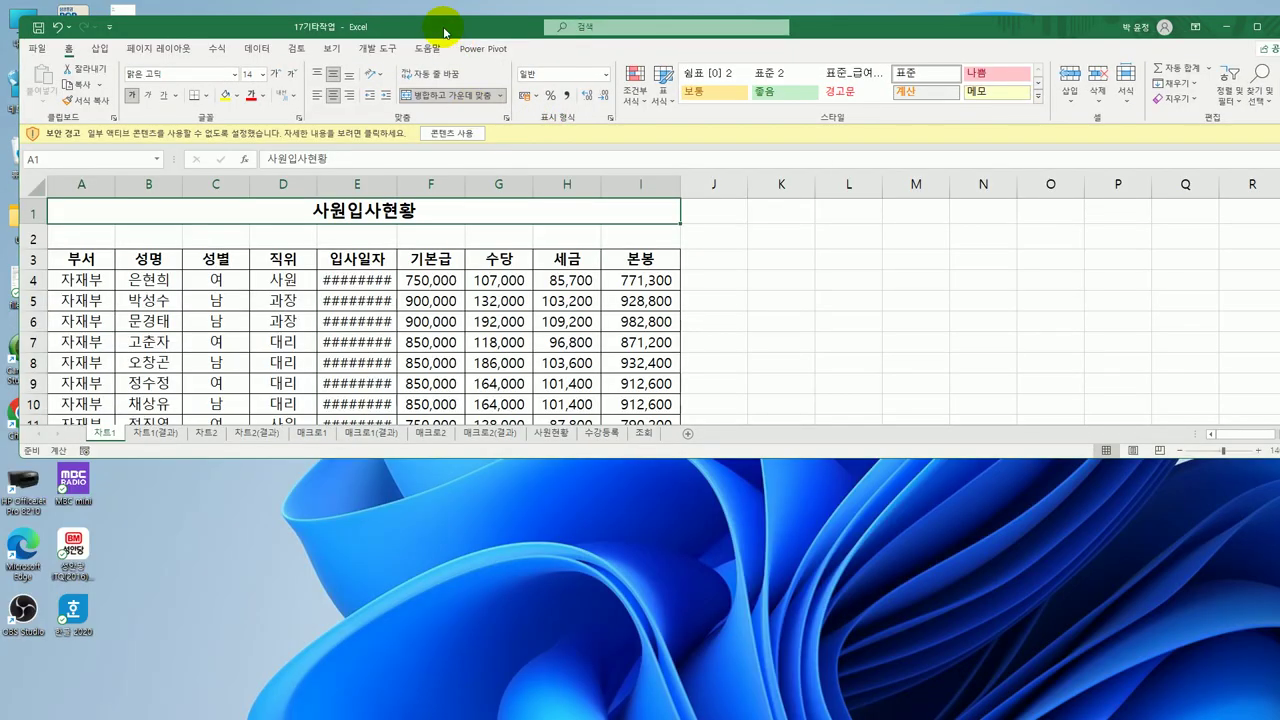
pyautogui.click(450, 132)
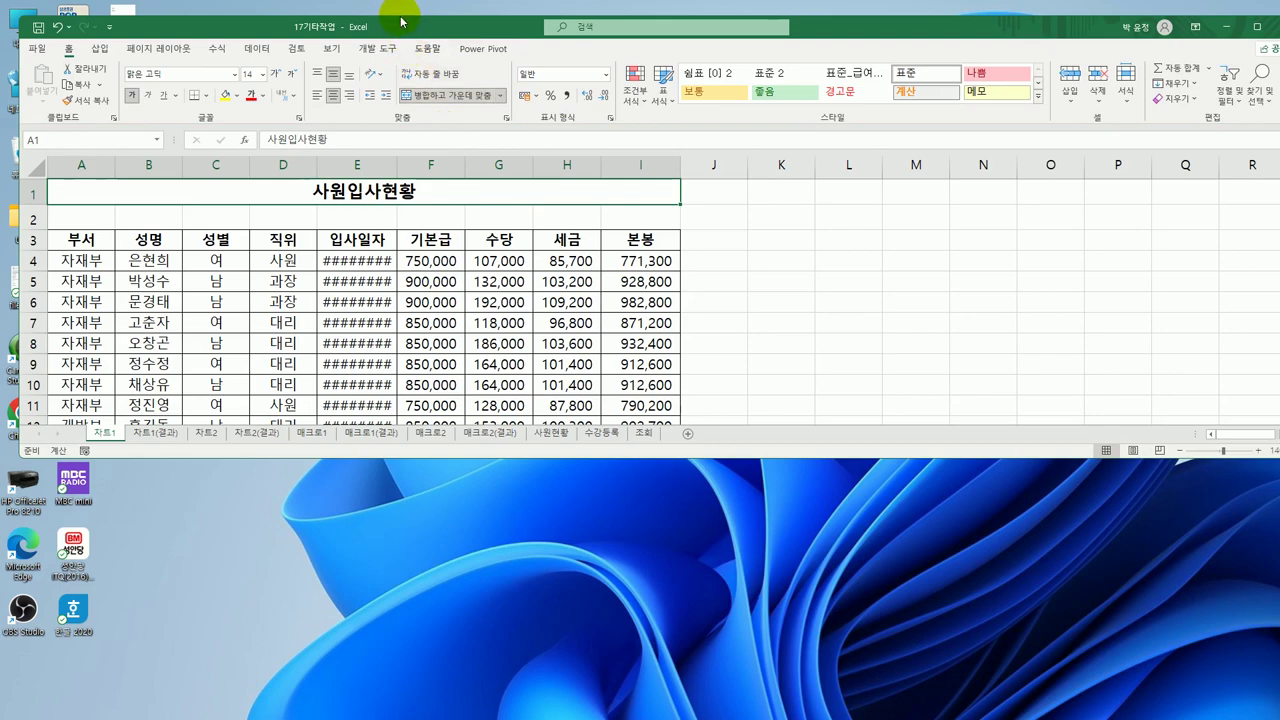
# Maximize the workbook window and auto-fit the 입사일자 column so its dates display in full
pyautogui.moveTo(401, 22); pyautogui.dragTo(401, 1)
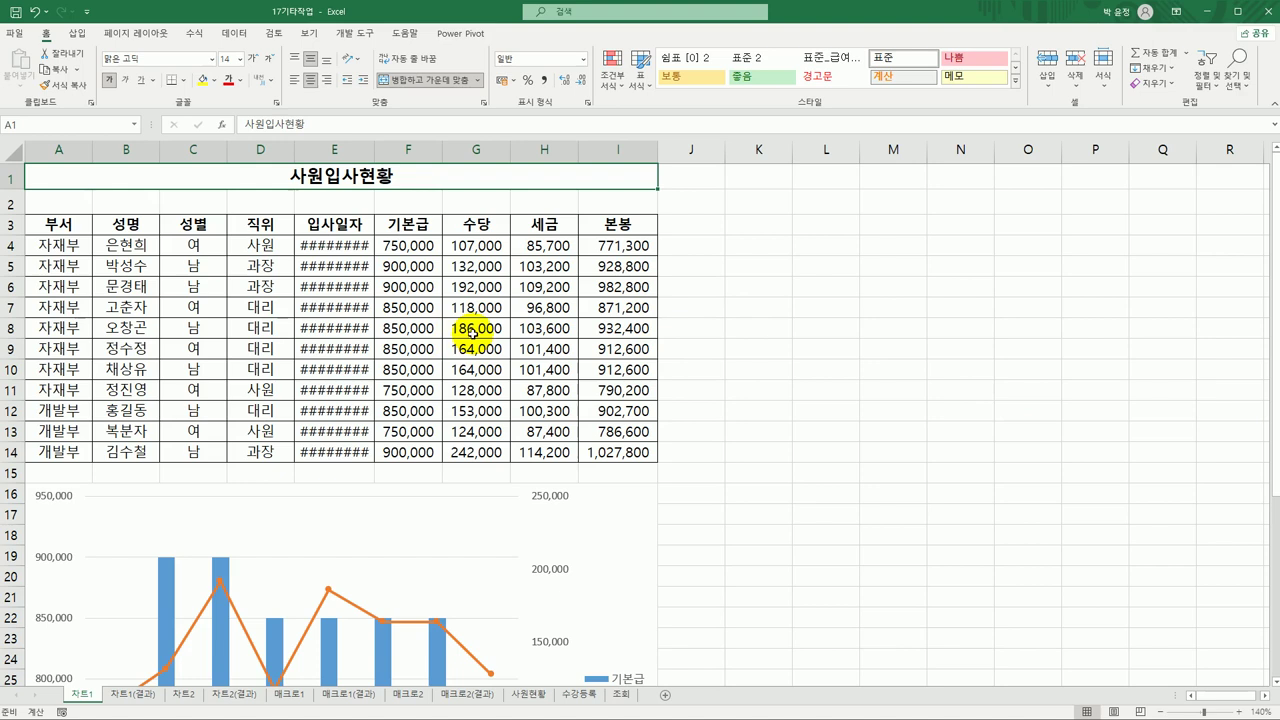
pyautogui.doubleClick(375, 151)
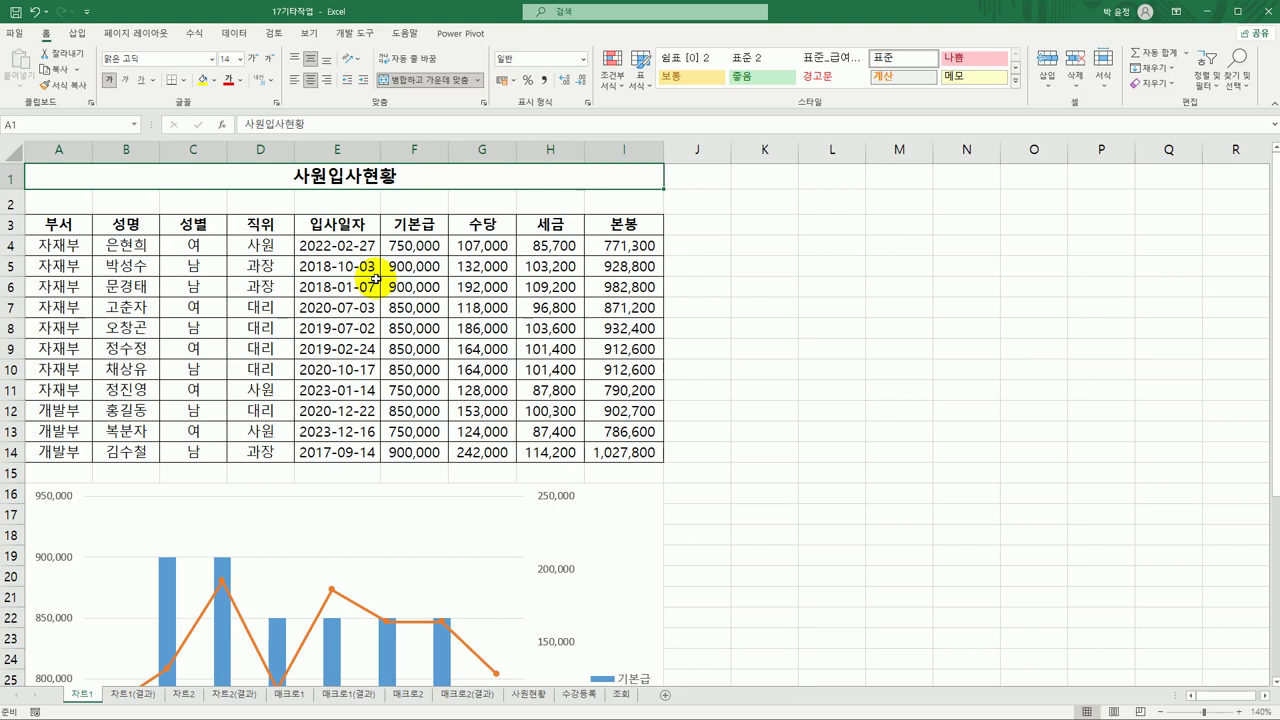
# Add a chart title above the 기본급 and 수당 combo chart on the 차트1 sheet
pyautogui.click(621, 521)
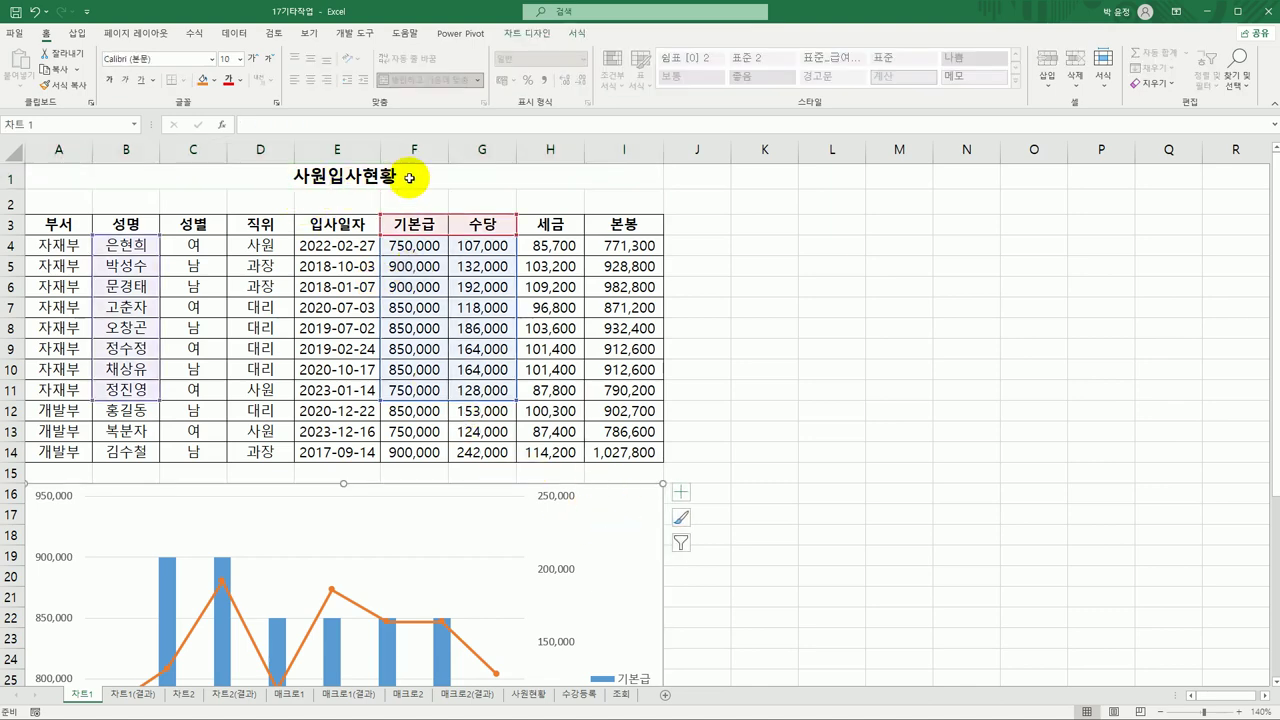
pyautogui.scroll(-3, 585, 550)
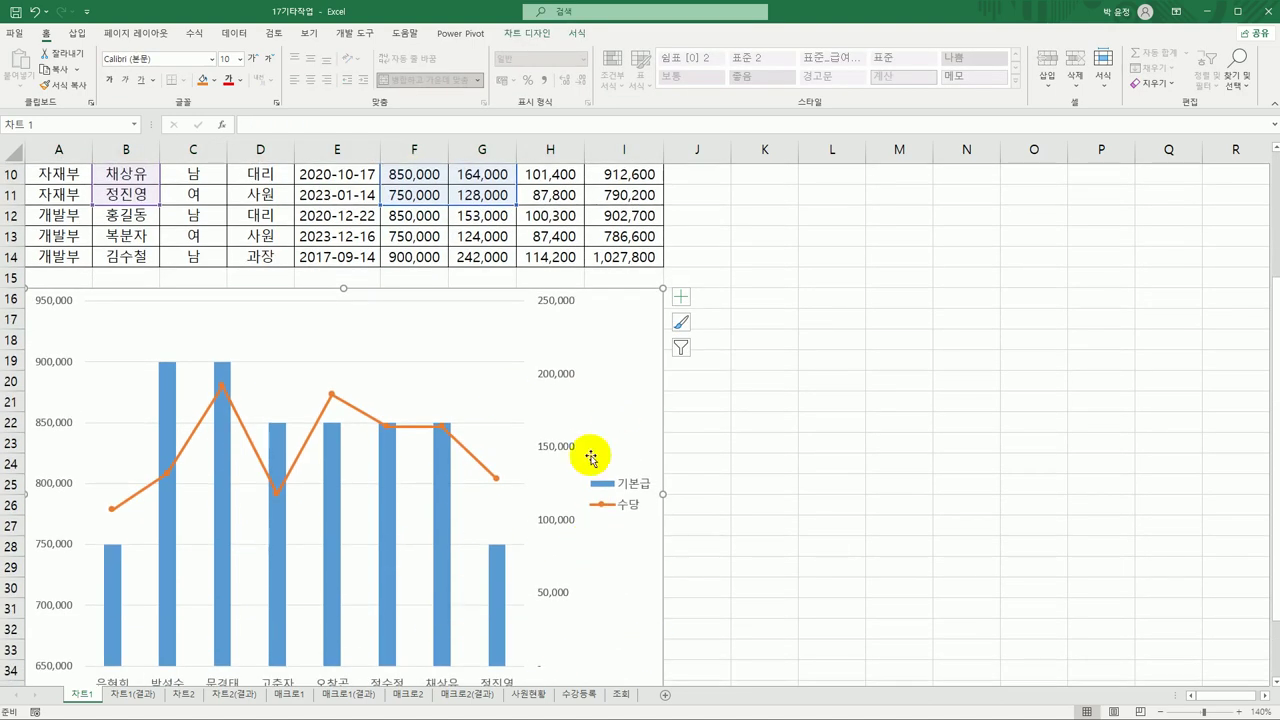
pyautogui.scroll(-3, 466, 608)
pyautogui.scroll(6, 466, 606)
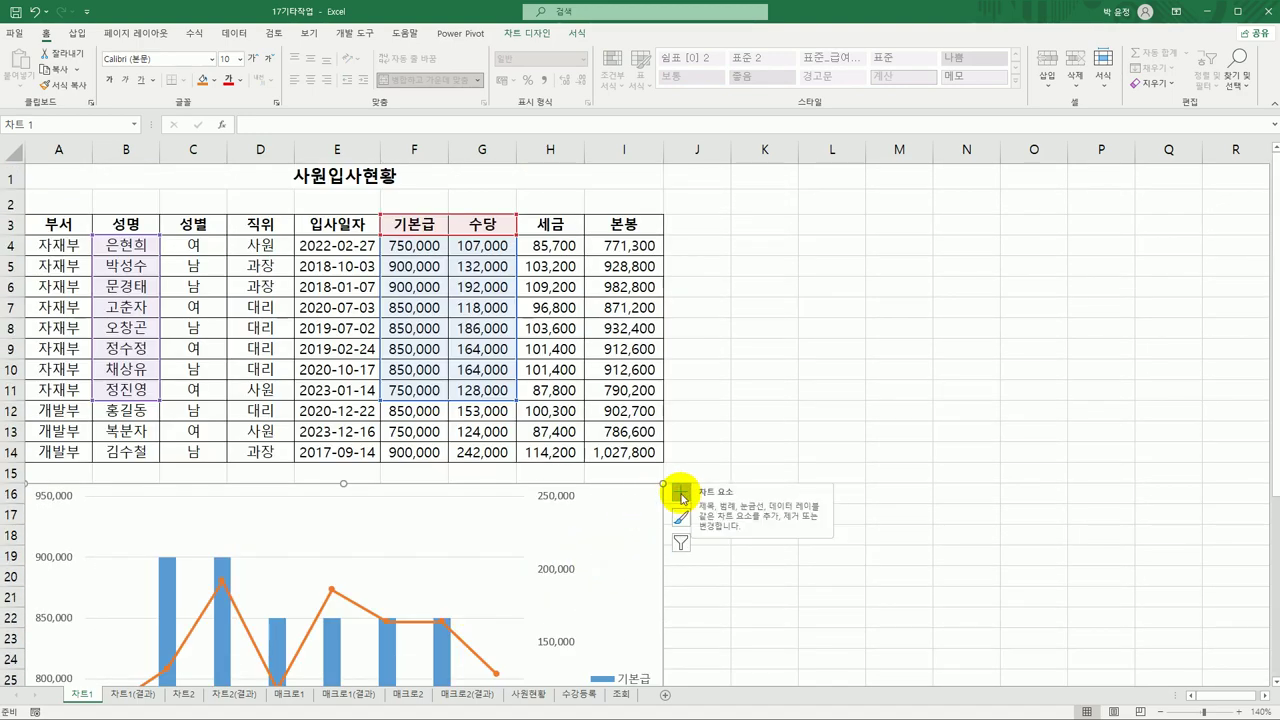
pyautogui.click(681, 494)
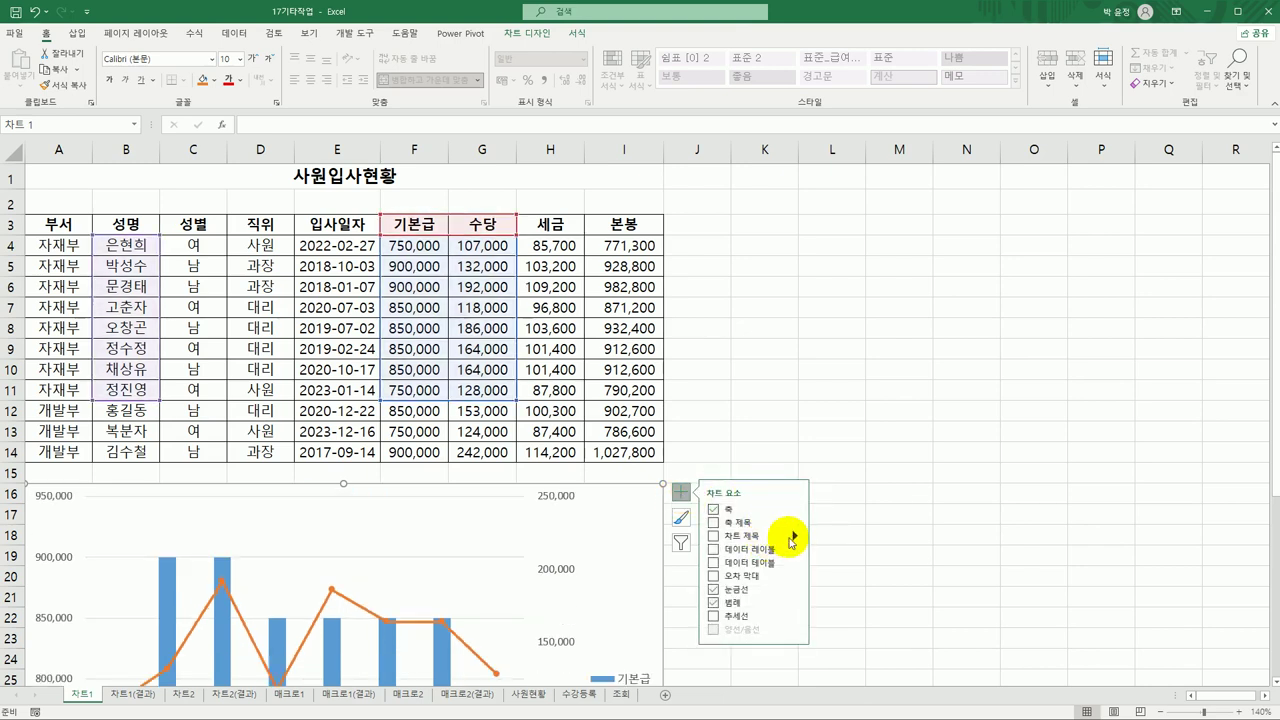
pyautogui.click(796, 534)
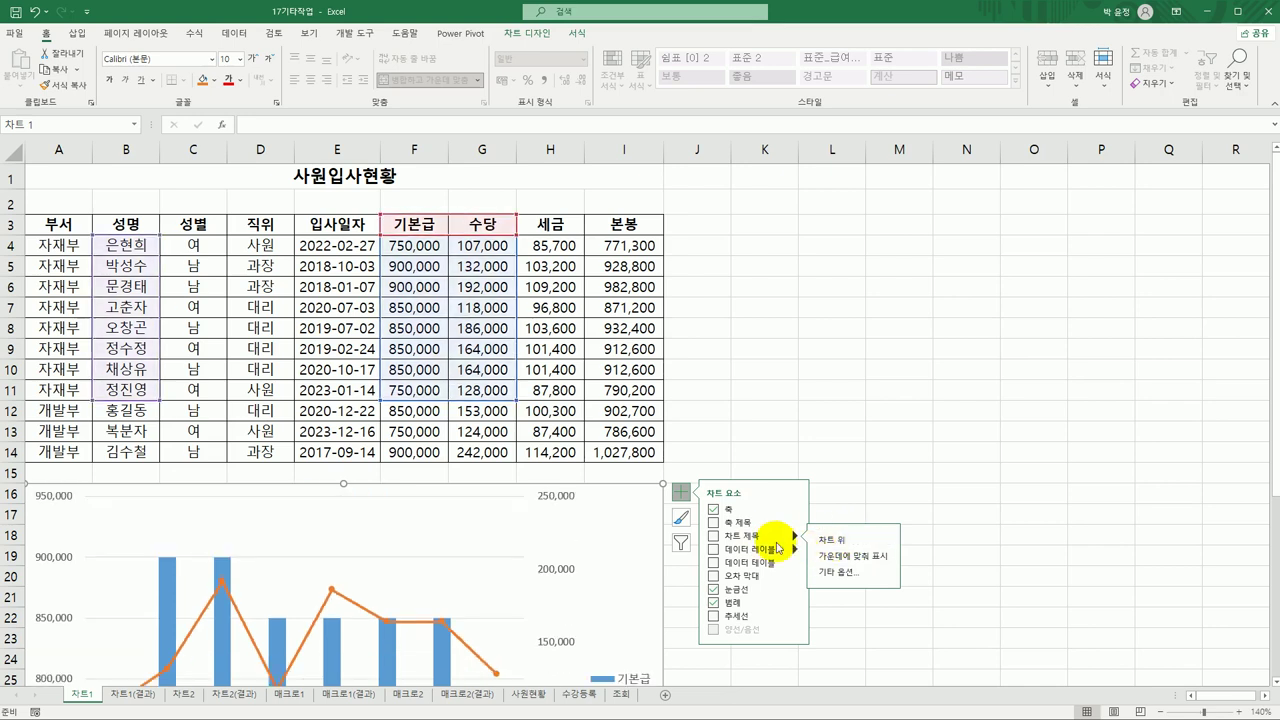
pyautogui.click(733, 538)
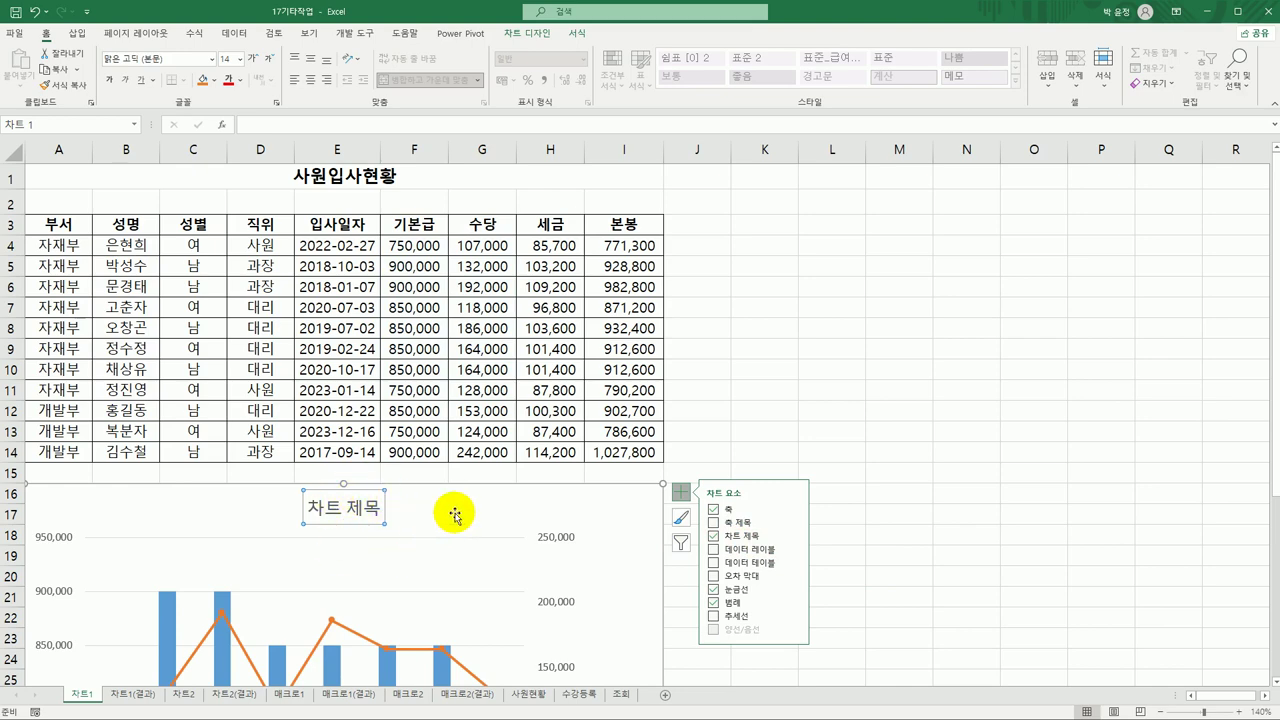
pyautogui.scroll(-6, 449, 509)
pyautogui.scroll(3, 449, 512)
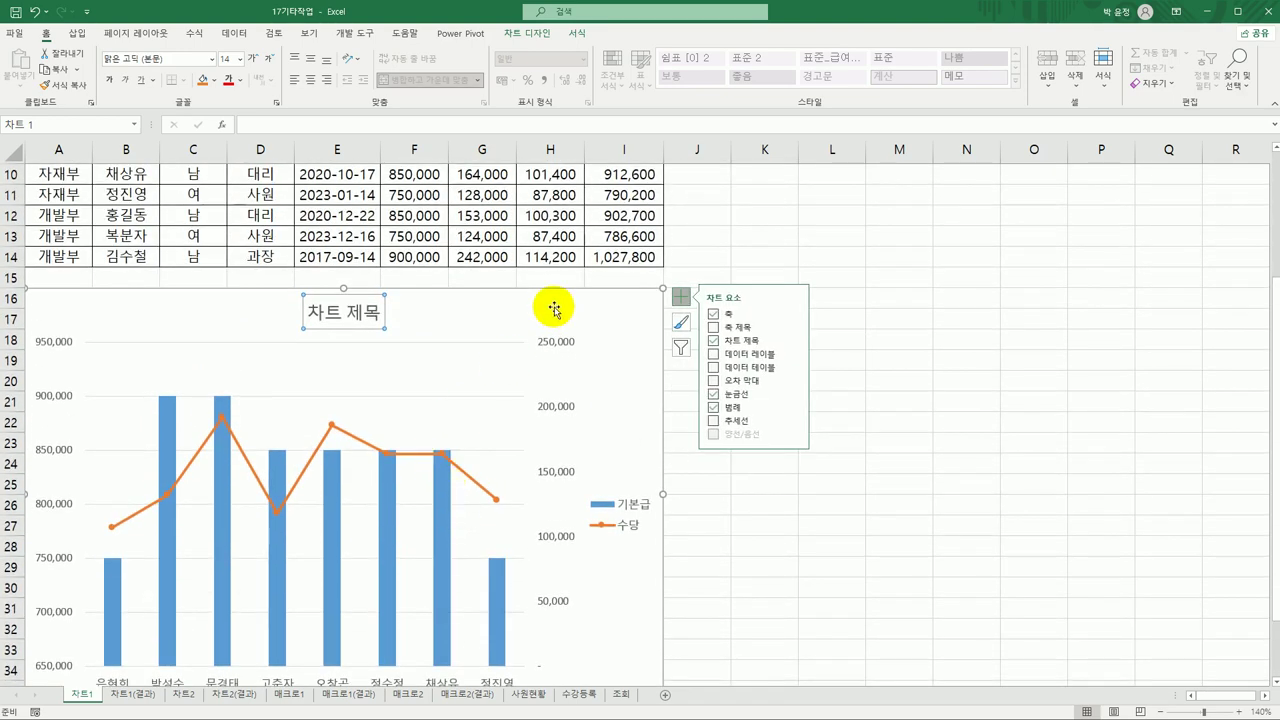
pyautogui.click(531, 36)
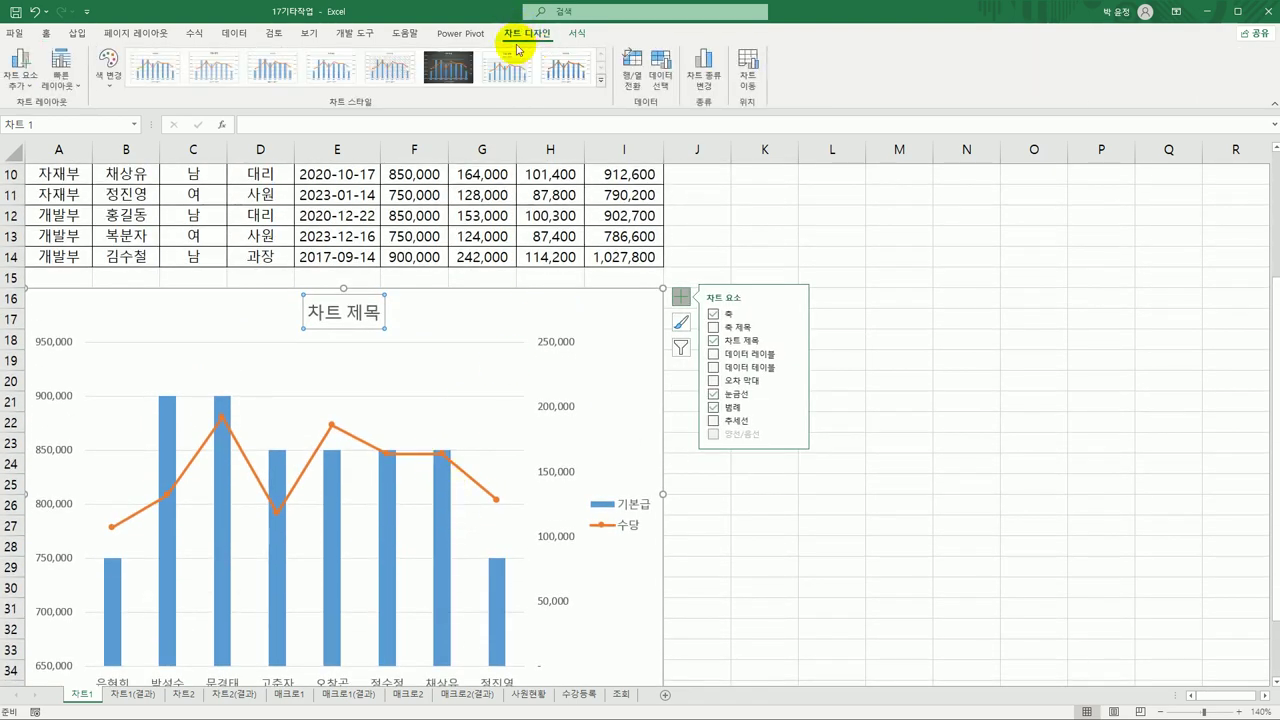
pyautogui.click(13, 85)
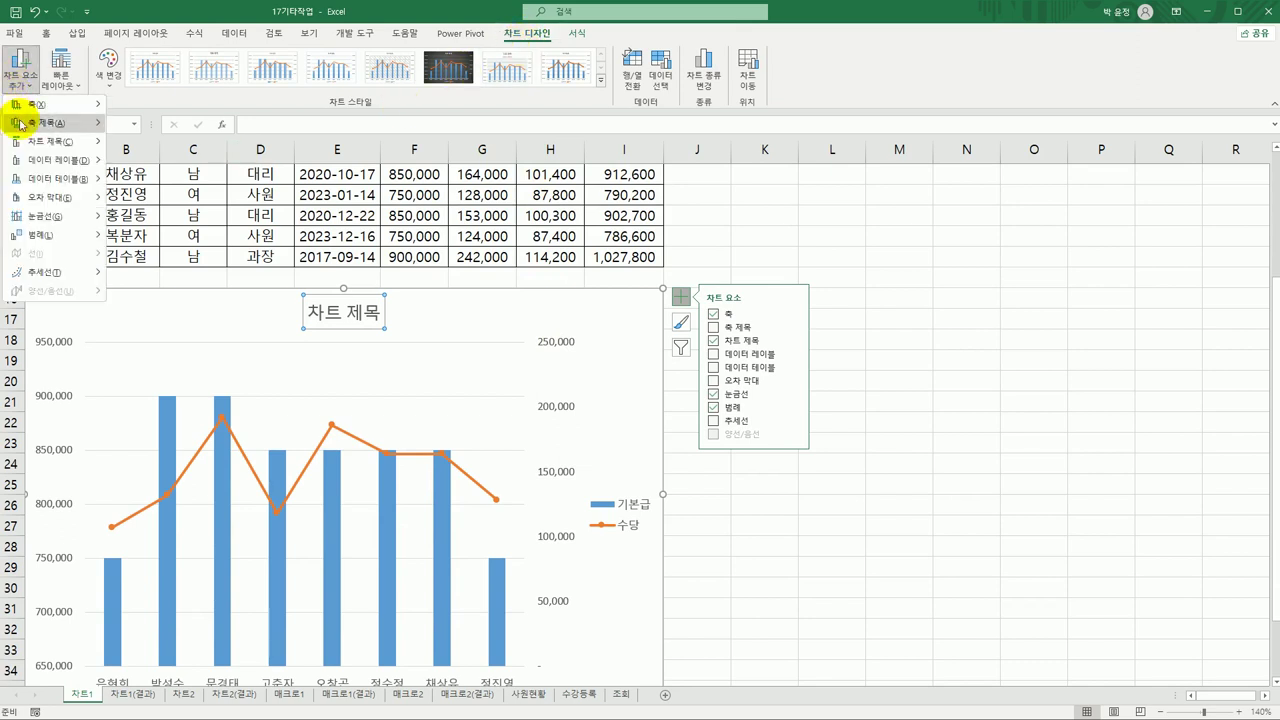
pyautogui.moveTo(42, 150)
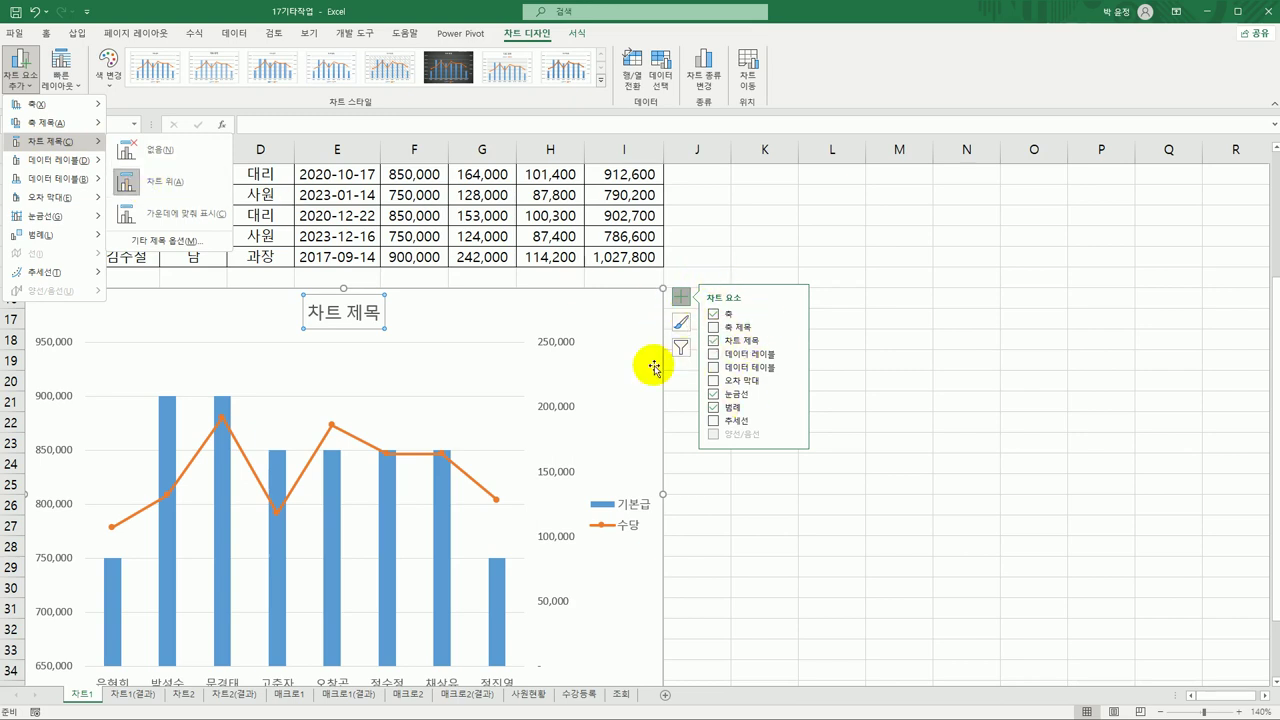
# Replace the placeholder chart title with "자재부 기본급/수당현황"
pyautogui.click(337, 314)
pyautogui.moveTo(309, 309); pyautogui.dragTo(401, 318)
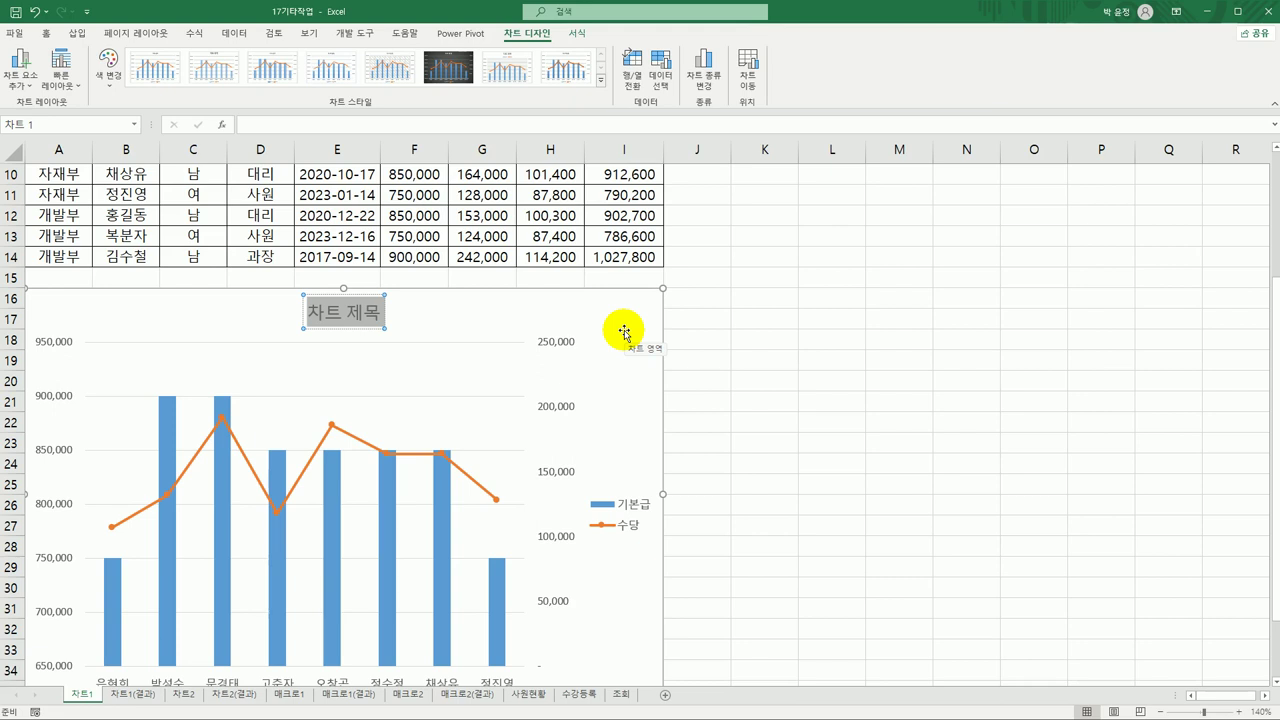
pyautogui.write('자재부')
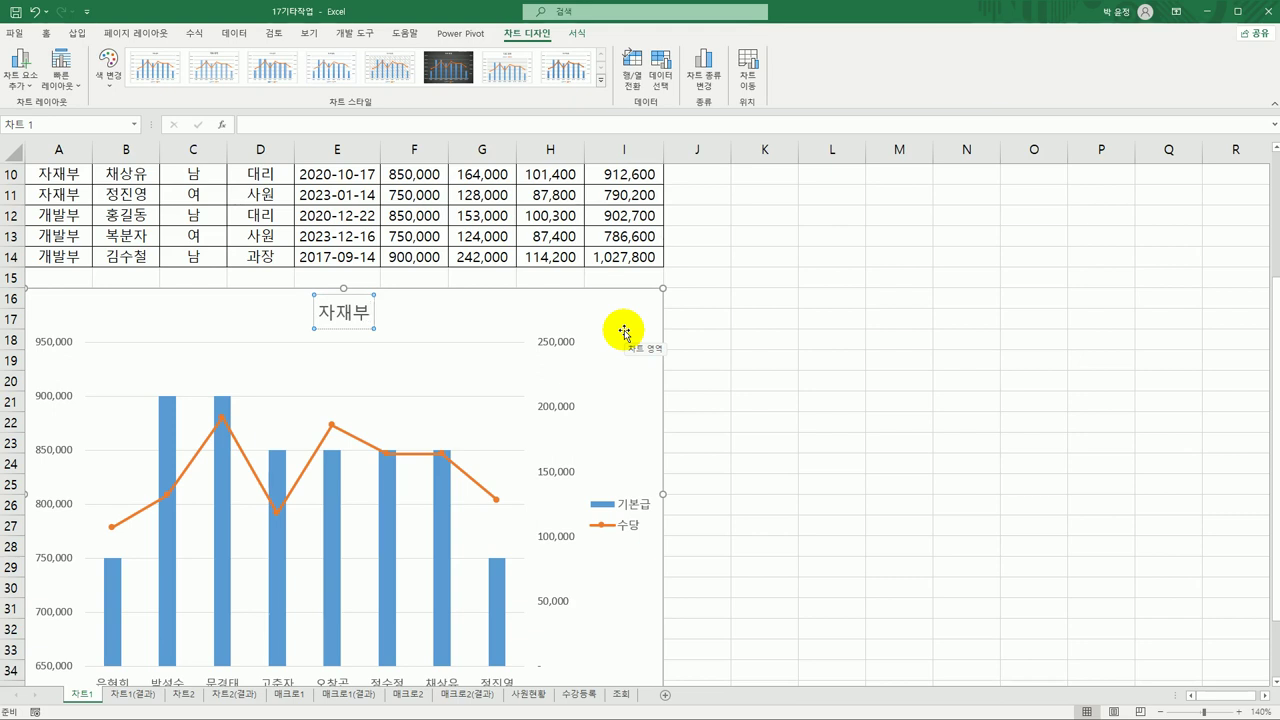
pyautogui.write('기본급/')
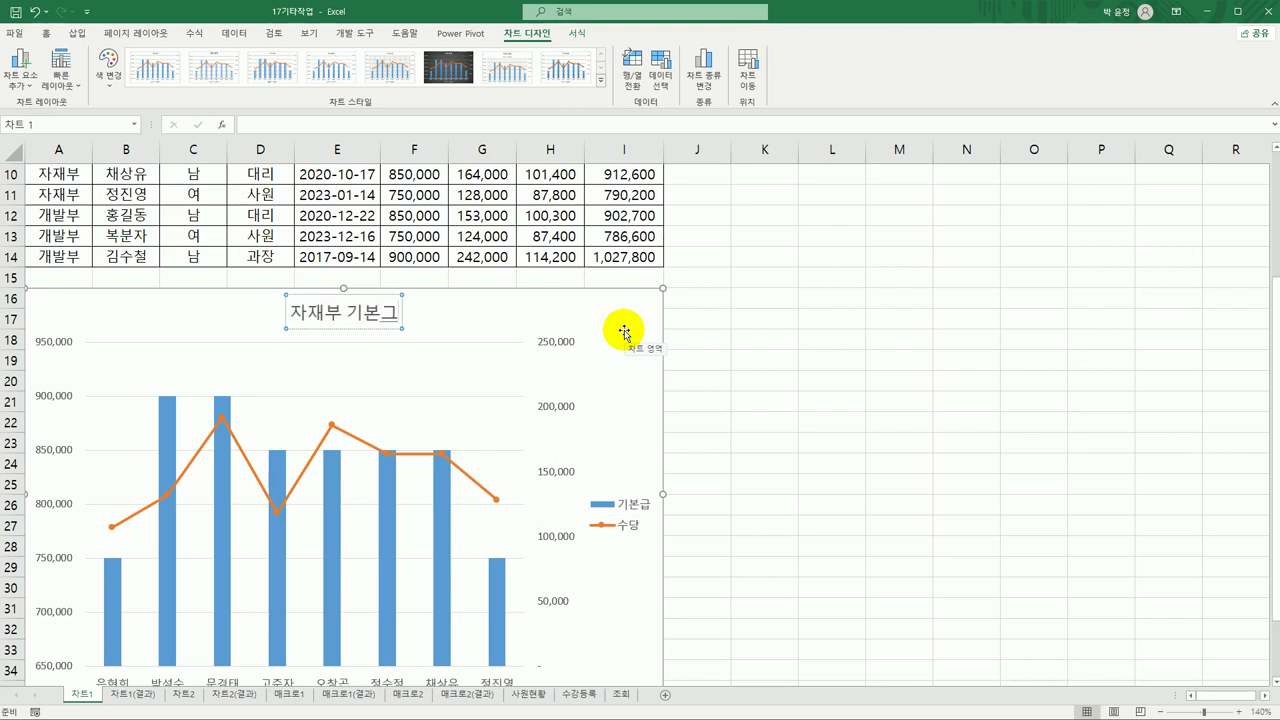
pyautogui.write('수당현황')
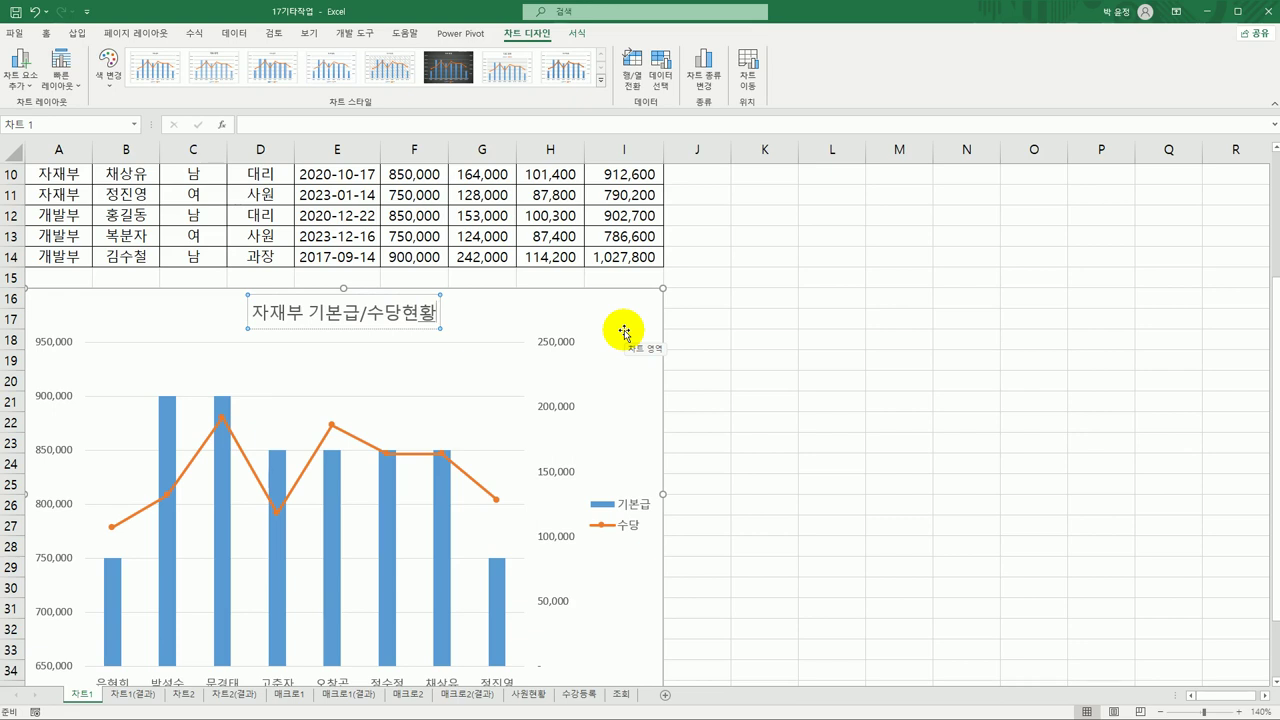
# Format the whole chart title in the 궁서체 font, bold, at size 14
pyautogui.click(440, 304)
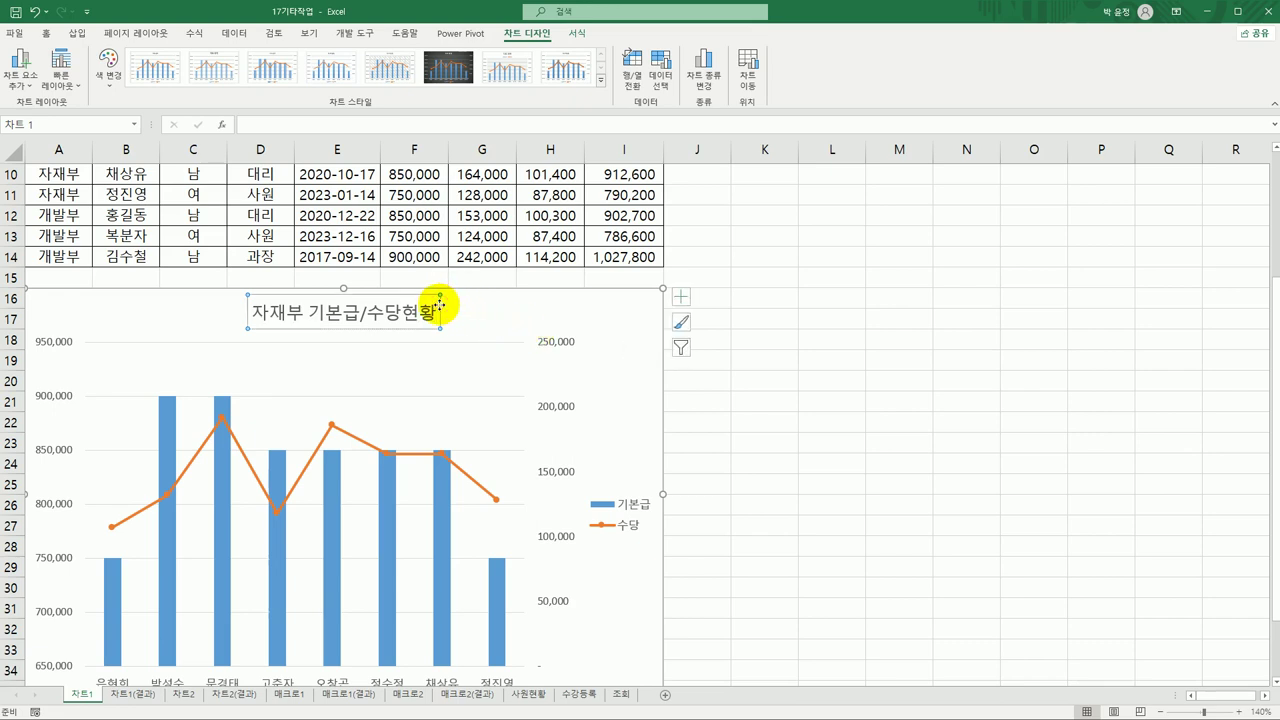
pyautogui.click(47, 36)
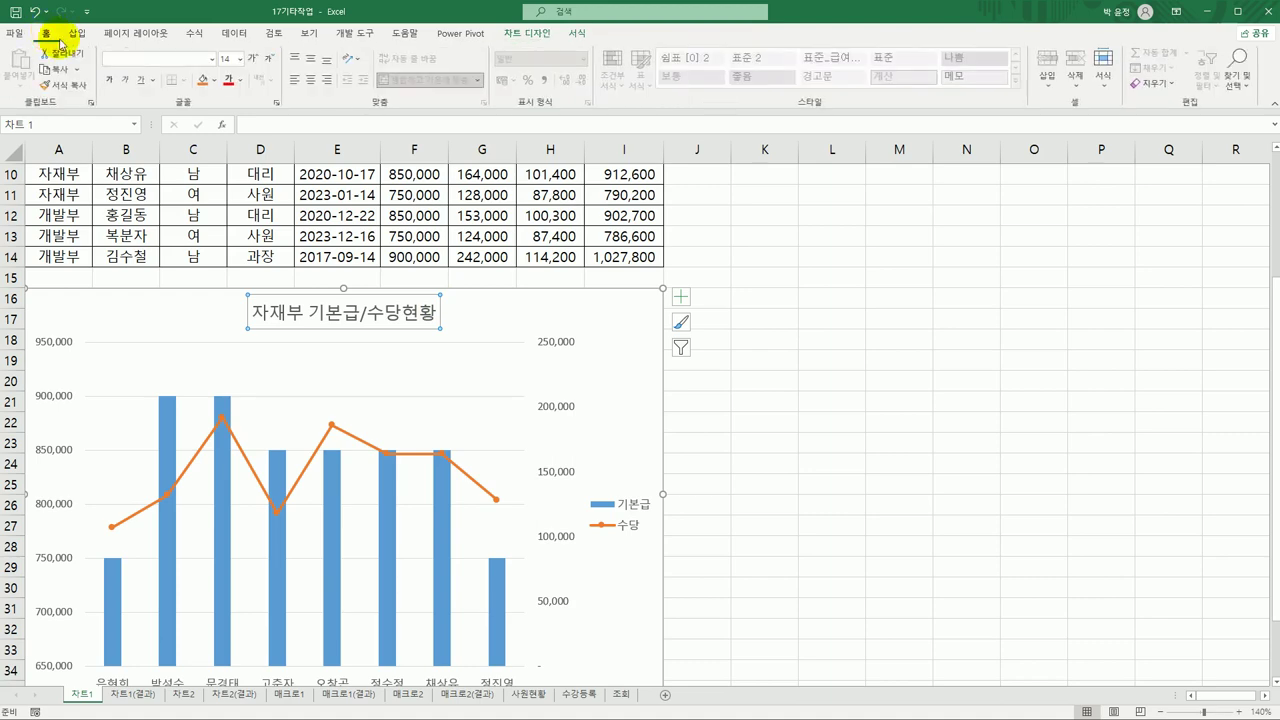
pyautogui.click(212, 59)
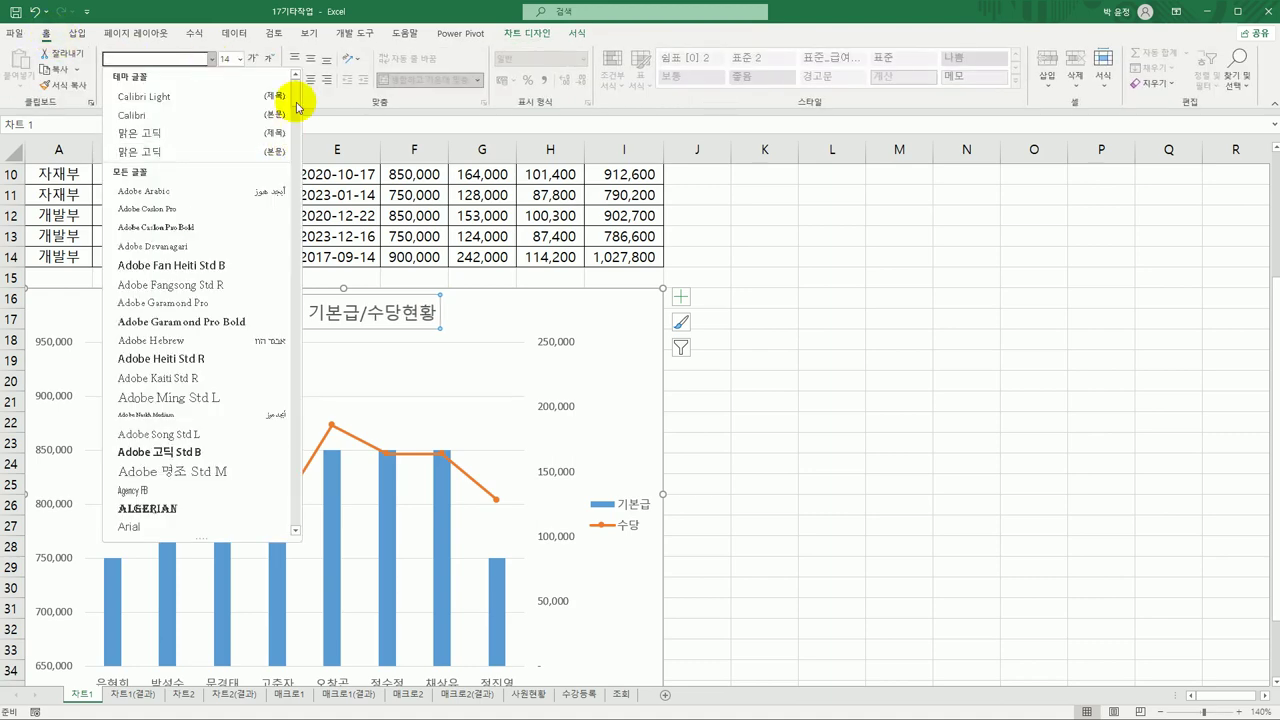
pyautogui.moveTo(297, 97); pyautogui.dragTo(284, 505)
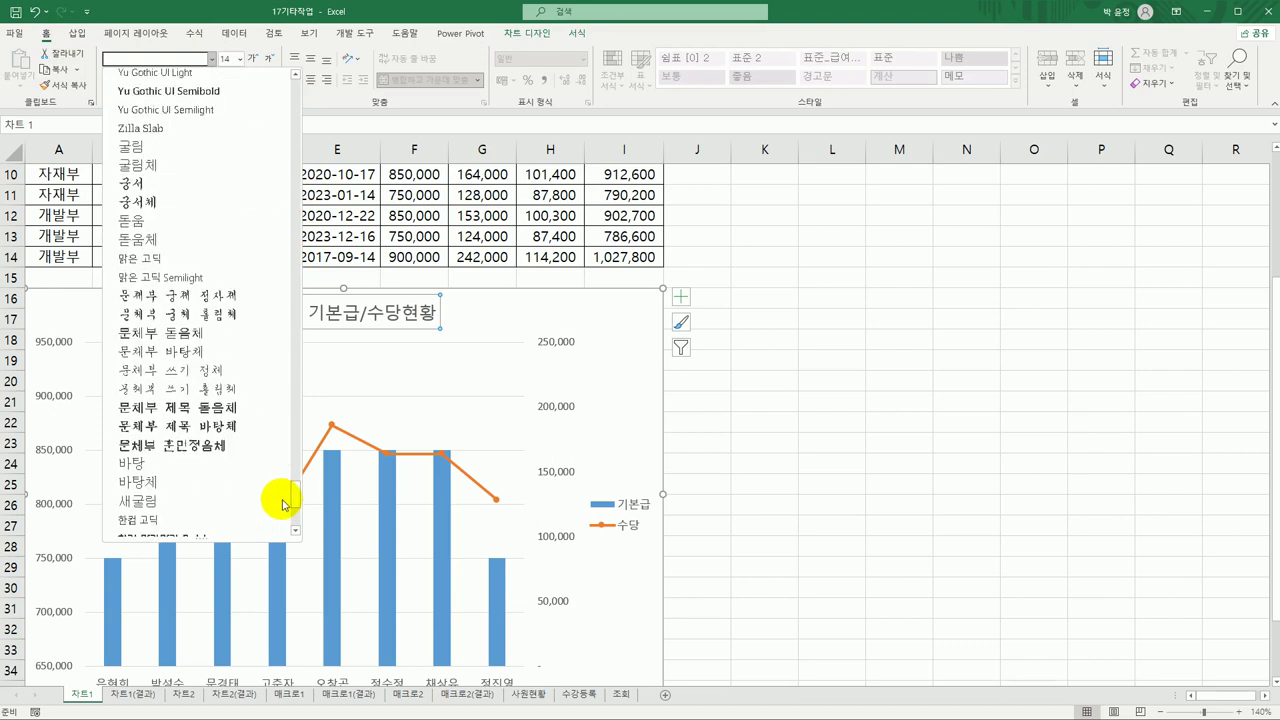
pyautogui.click(157, 201)
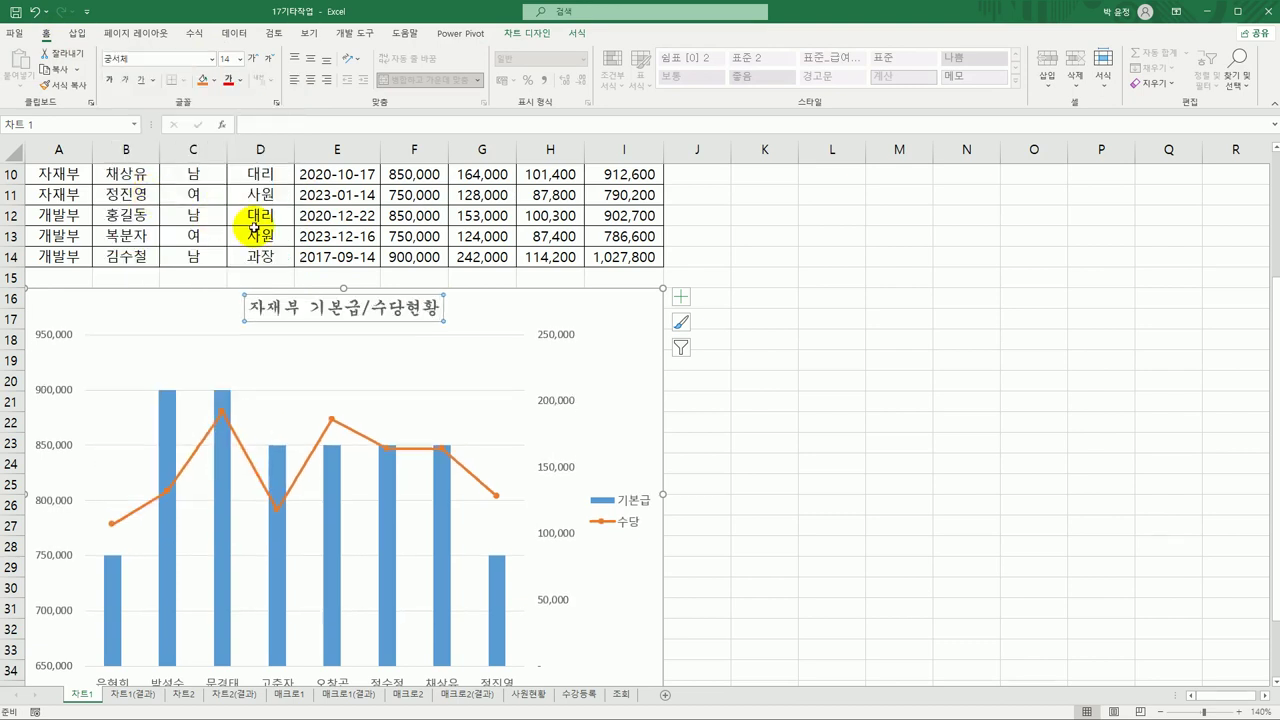
pyautogui.click(112, 82)
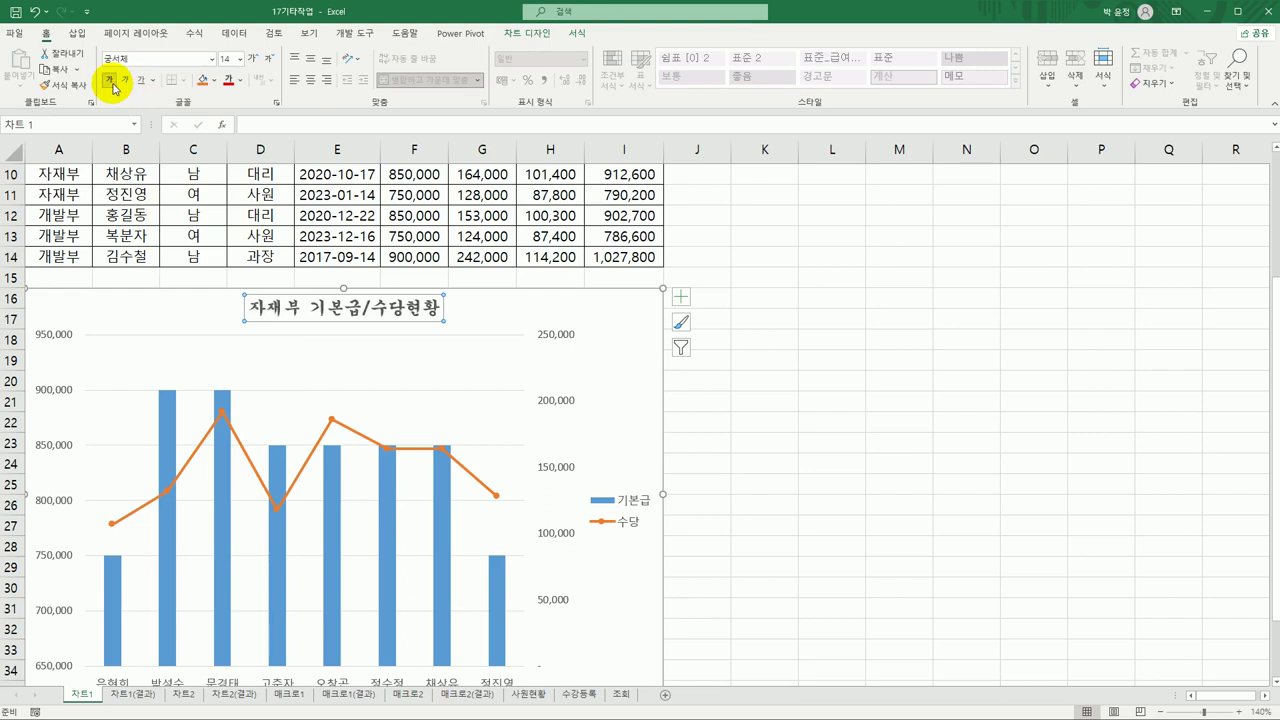
pyautogui.click(239, 59)
pyautogui.click(231, 173)
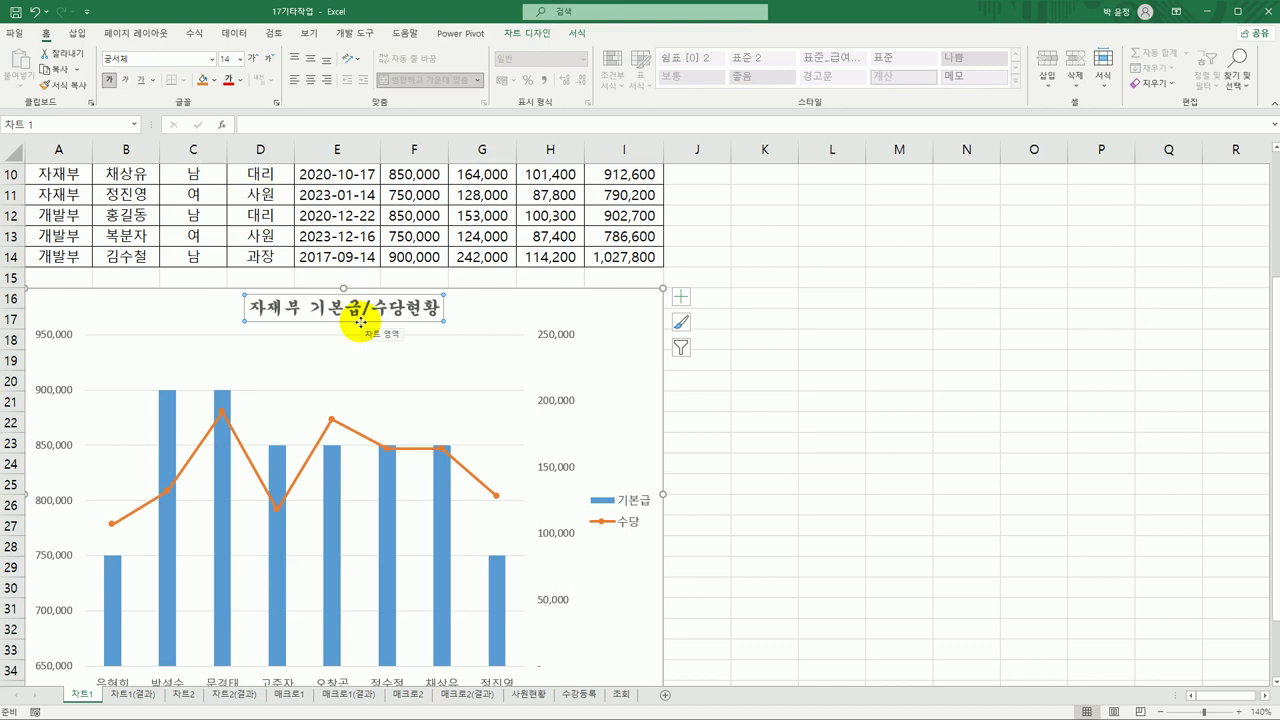
# Give the chart title a black outline and the outer shadow "오프셋: 오른쪽 아래"
pyautogui.click(574, 33)
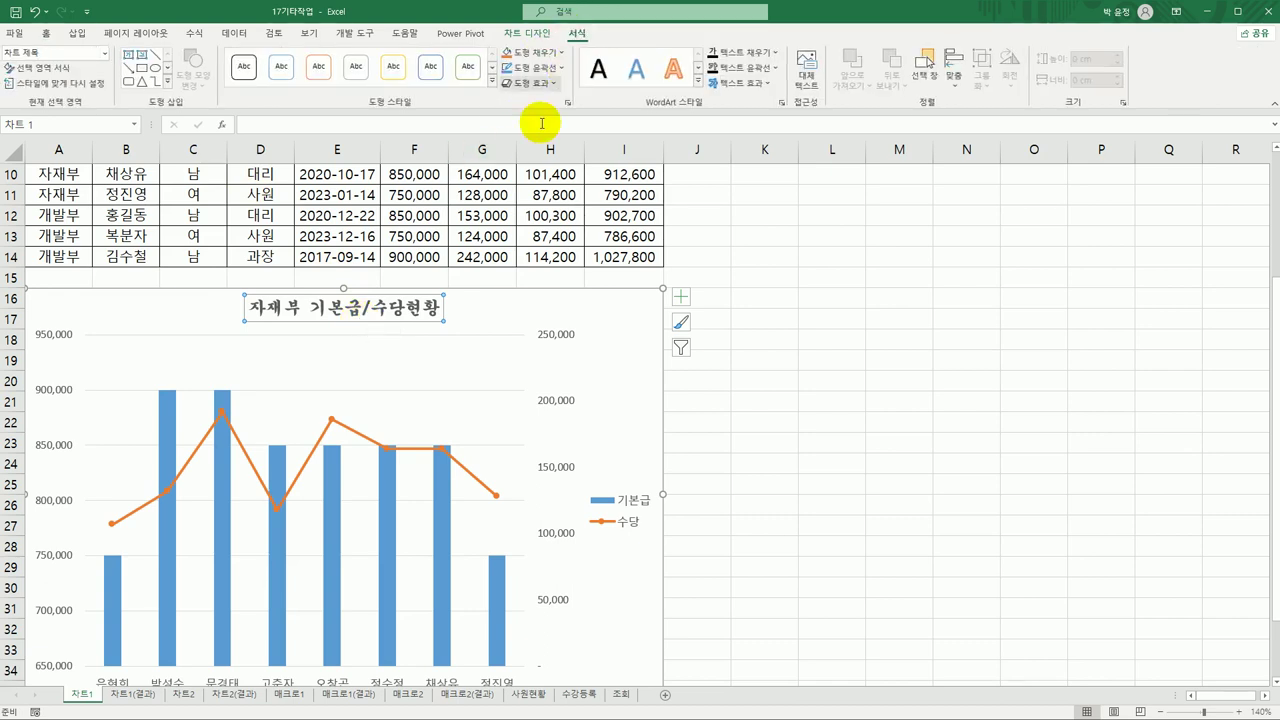
pyautogui.click(562, 69)
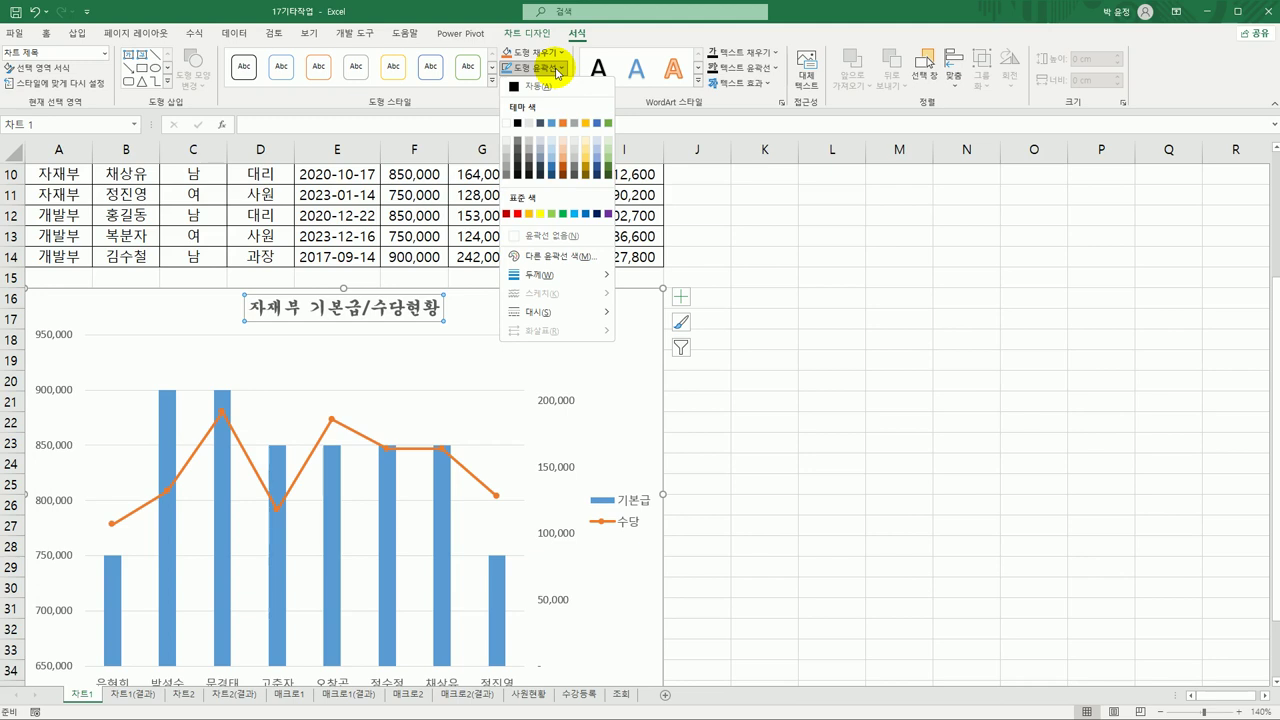
pyautogui.click(517, 124)
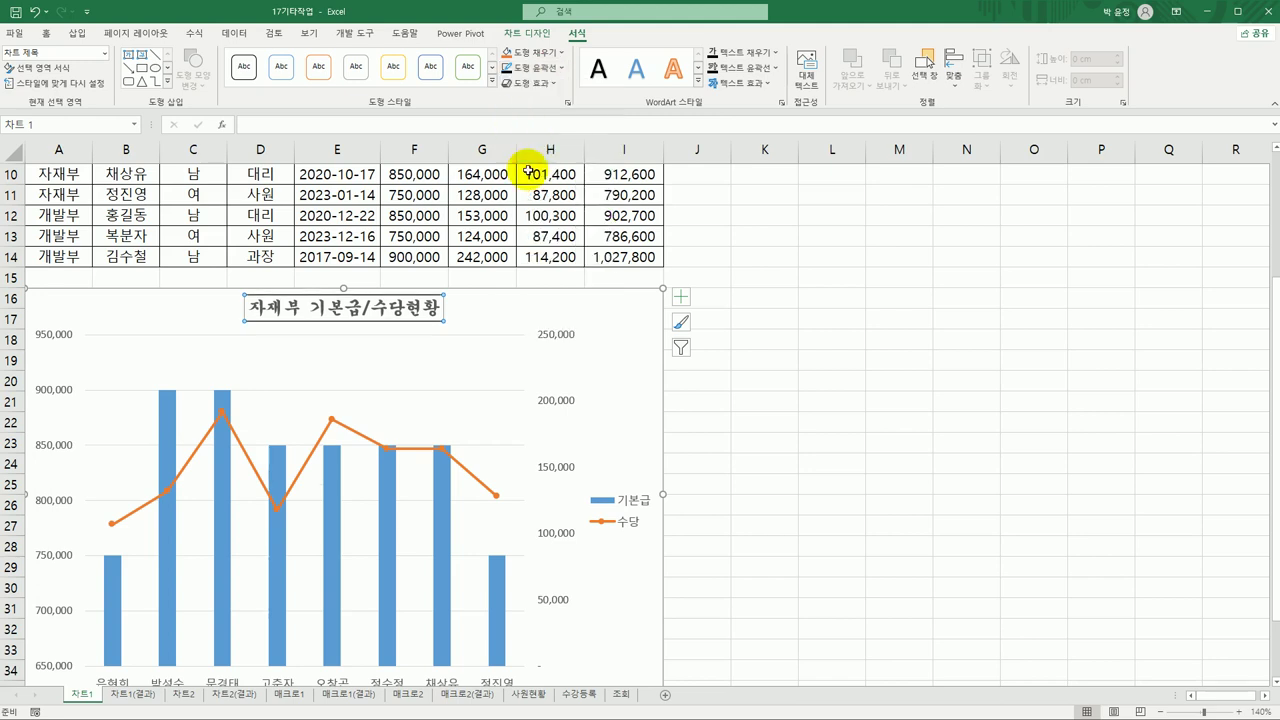
pyautogui.click(548, 88)
pyautogui.moveTo(545, 148)
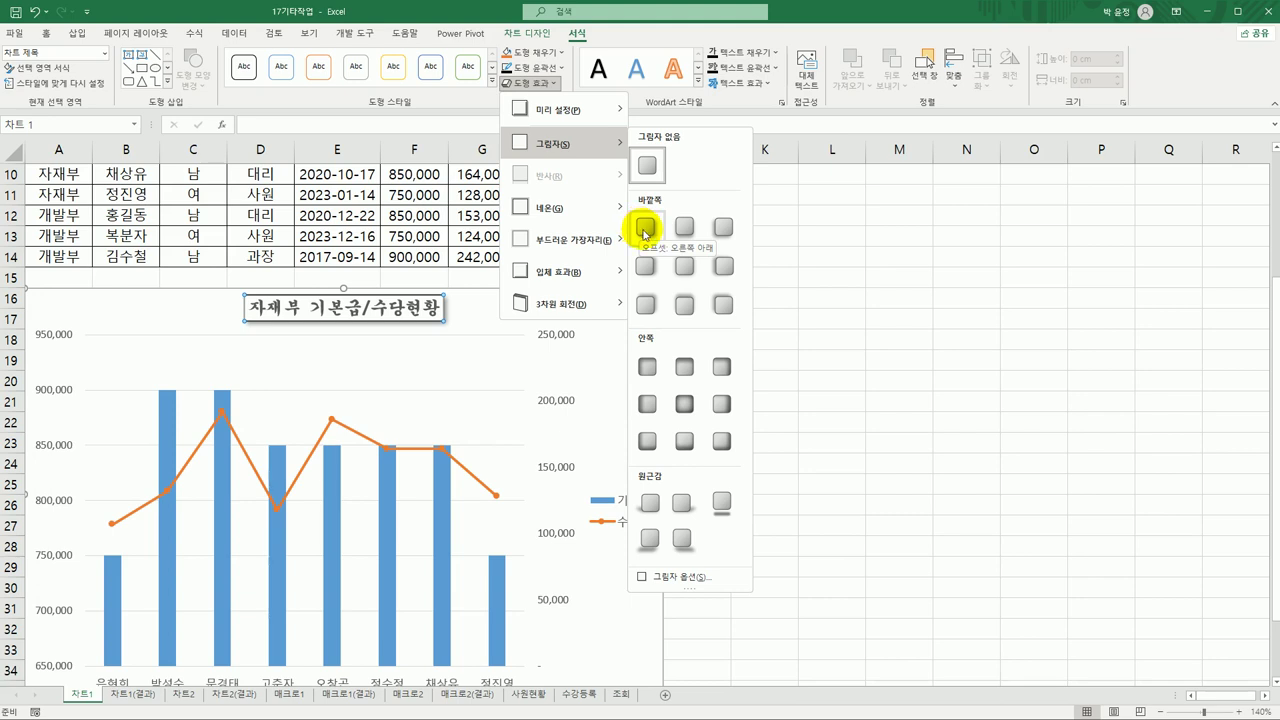
pyautogui.click(645, 233)
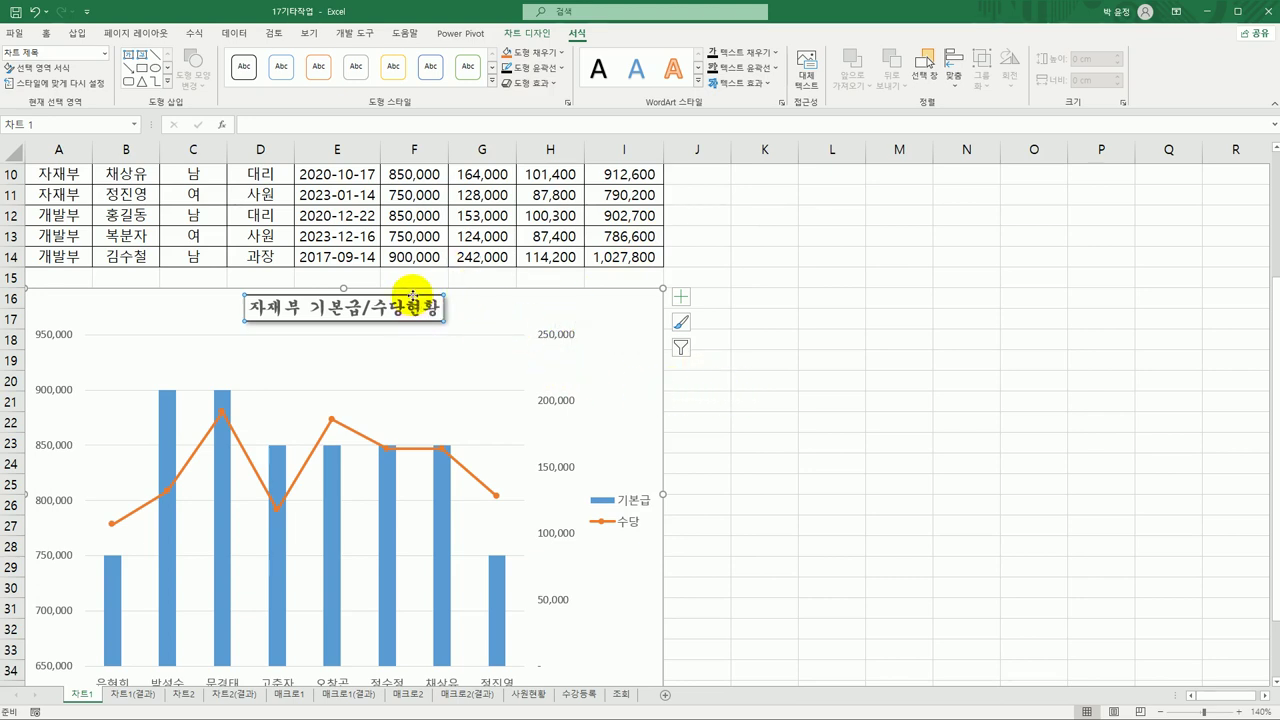
# Open the chart title's detailed formatting and examine its border and shadow settings
pyautogui.rightClick(414, 302)
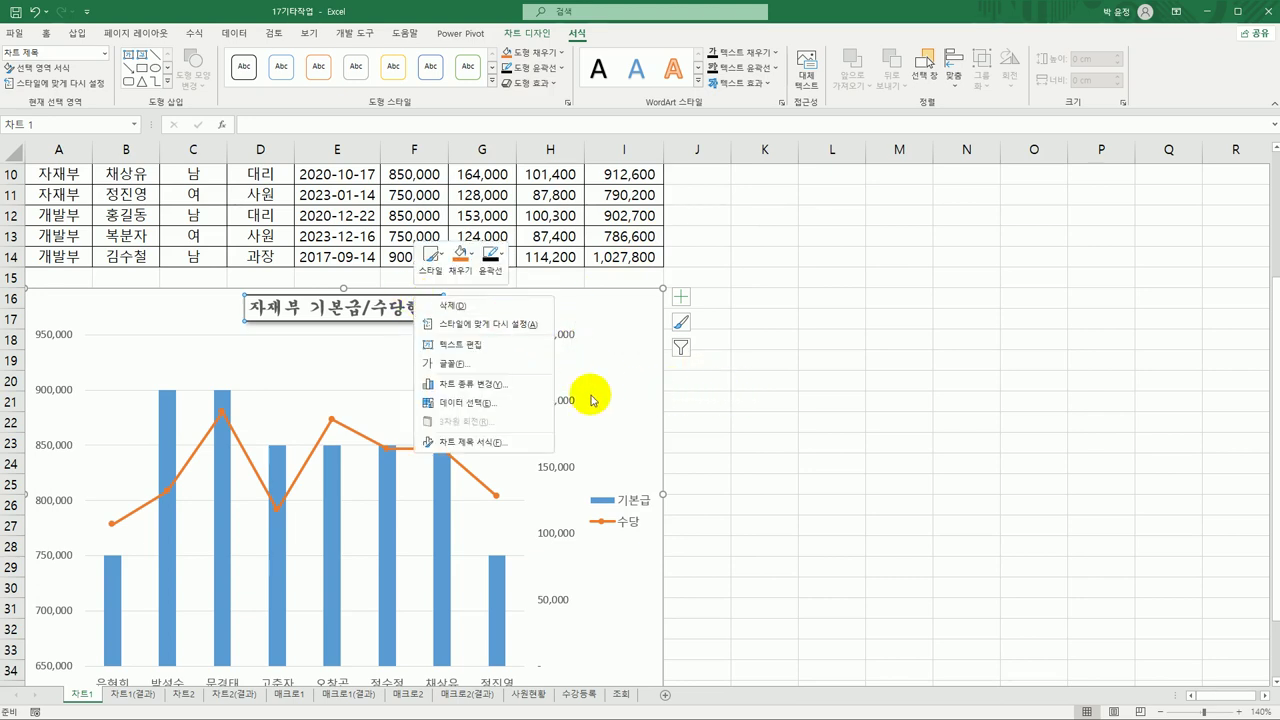
pyautogui.click(505, 441)
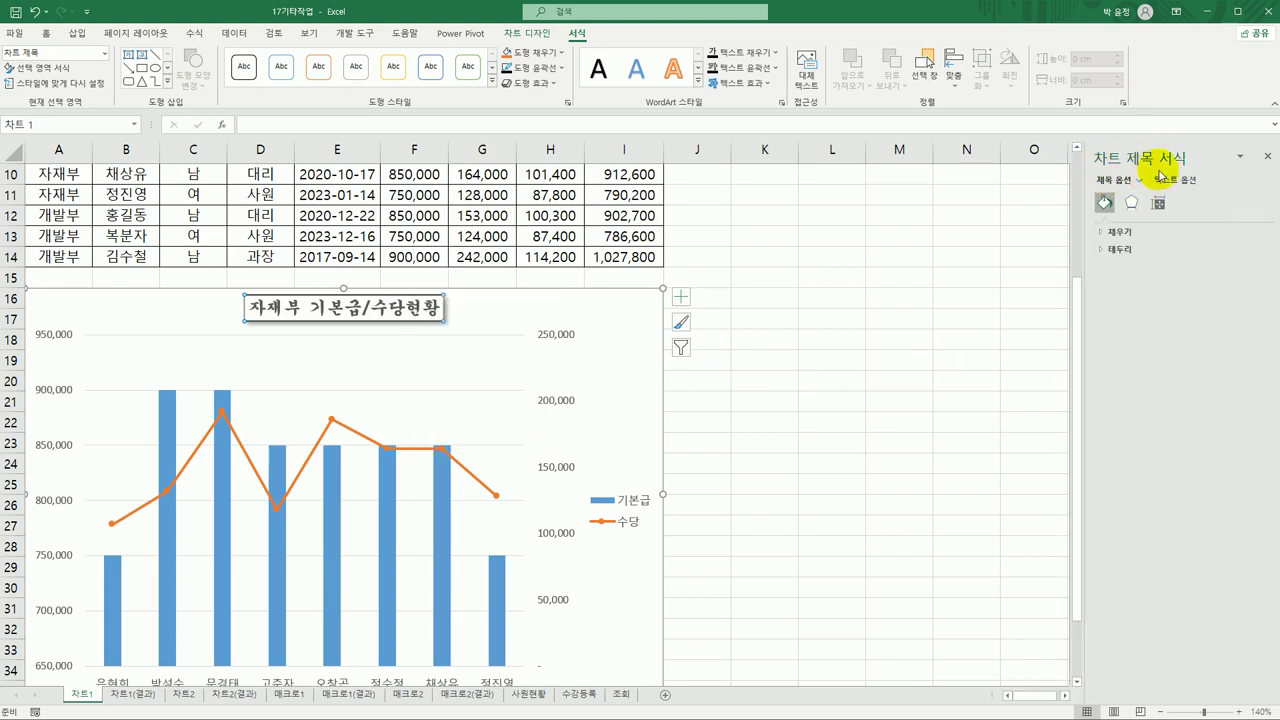
pyautogui.click(1138, 251)
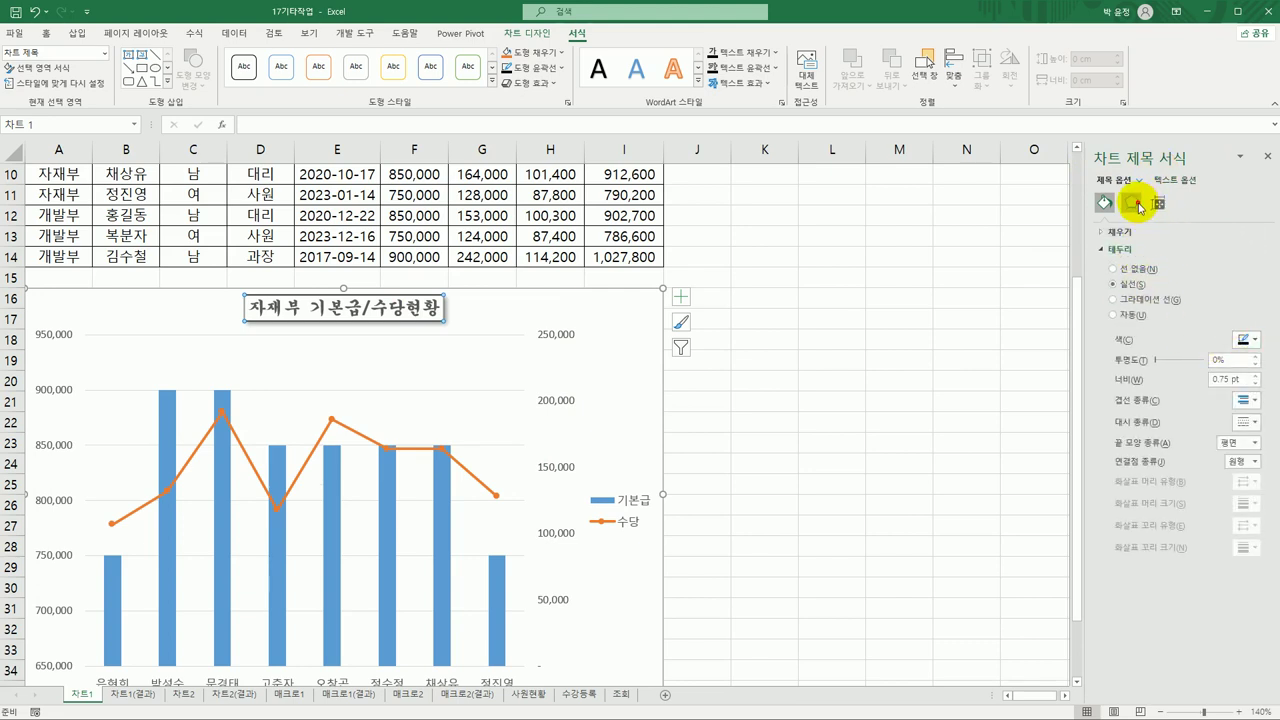
pyautogui.click(1135, 204)
pyautogui.click(1118, 233)
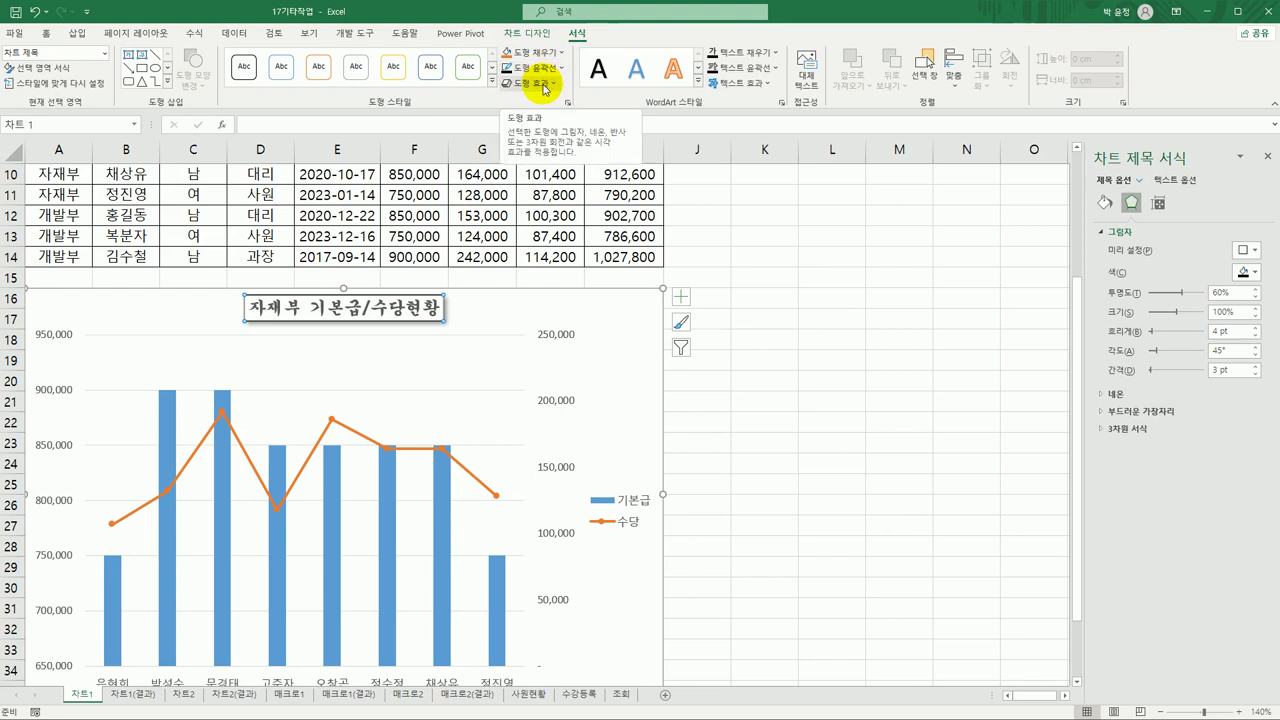
# Format the chart legend in the 궁서체 font at size 12
pyautogui.click(797, 380)
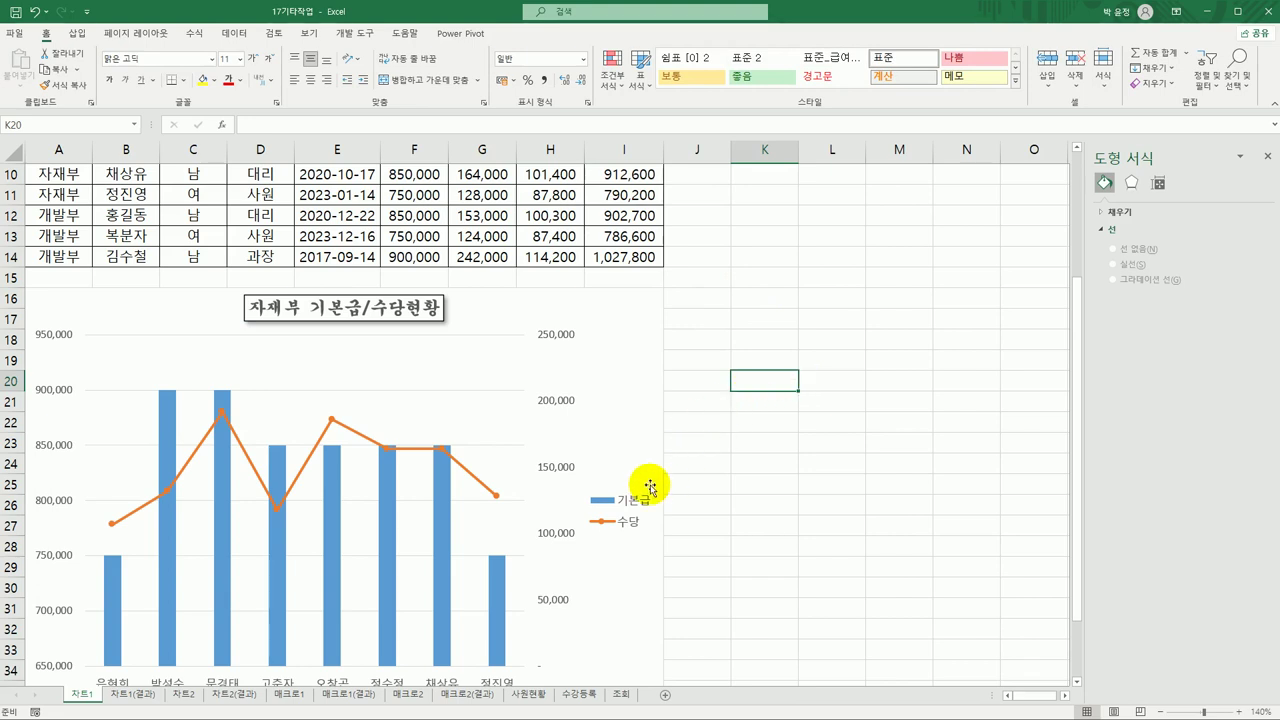
pyautogui.click(624, 506)
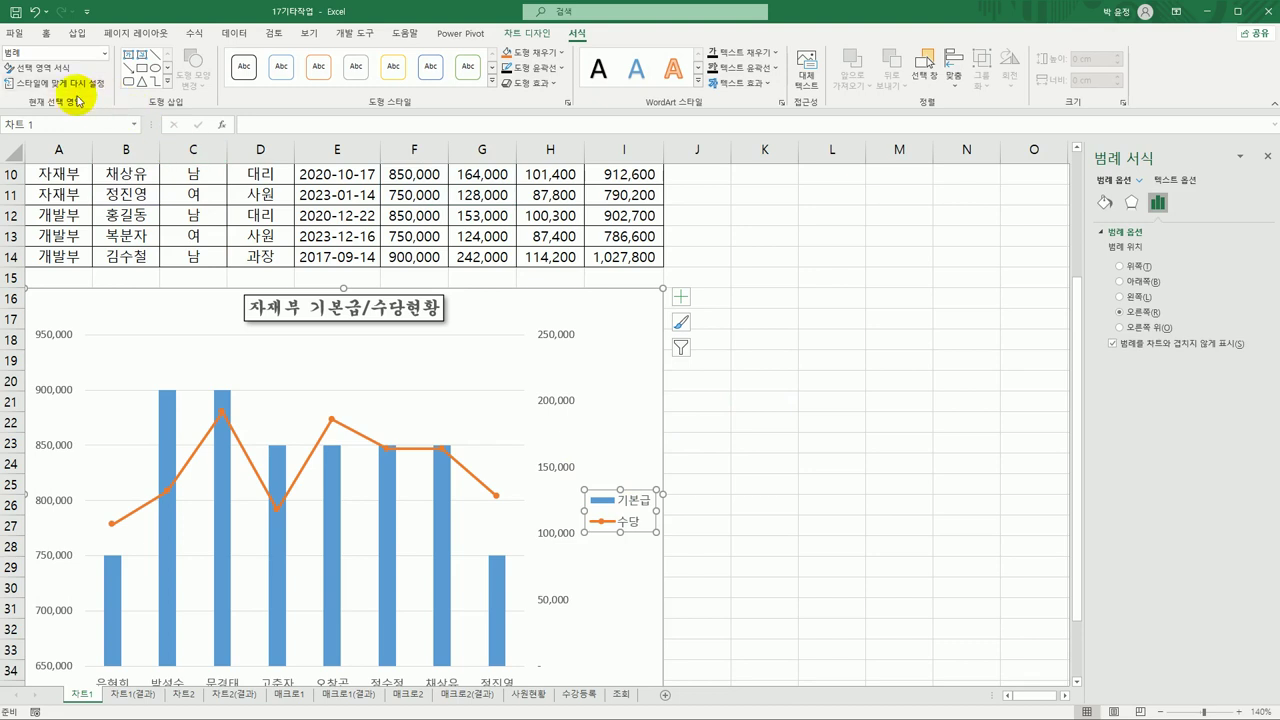
pyautogui.click(46, 36)
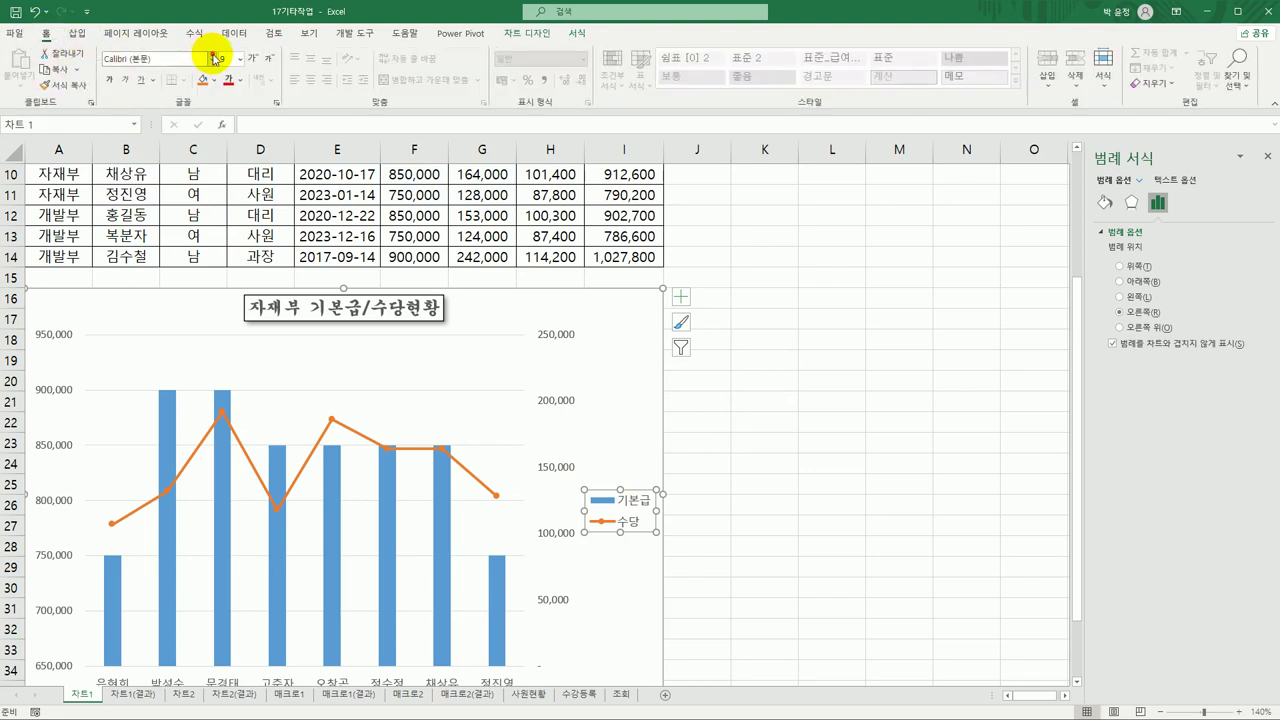
pyautogui.click(212, 57)
pyautogui.click(178, 186)
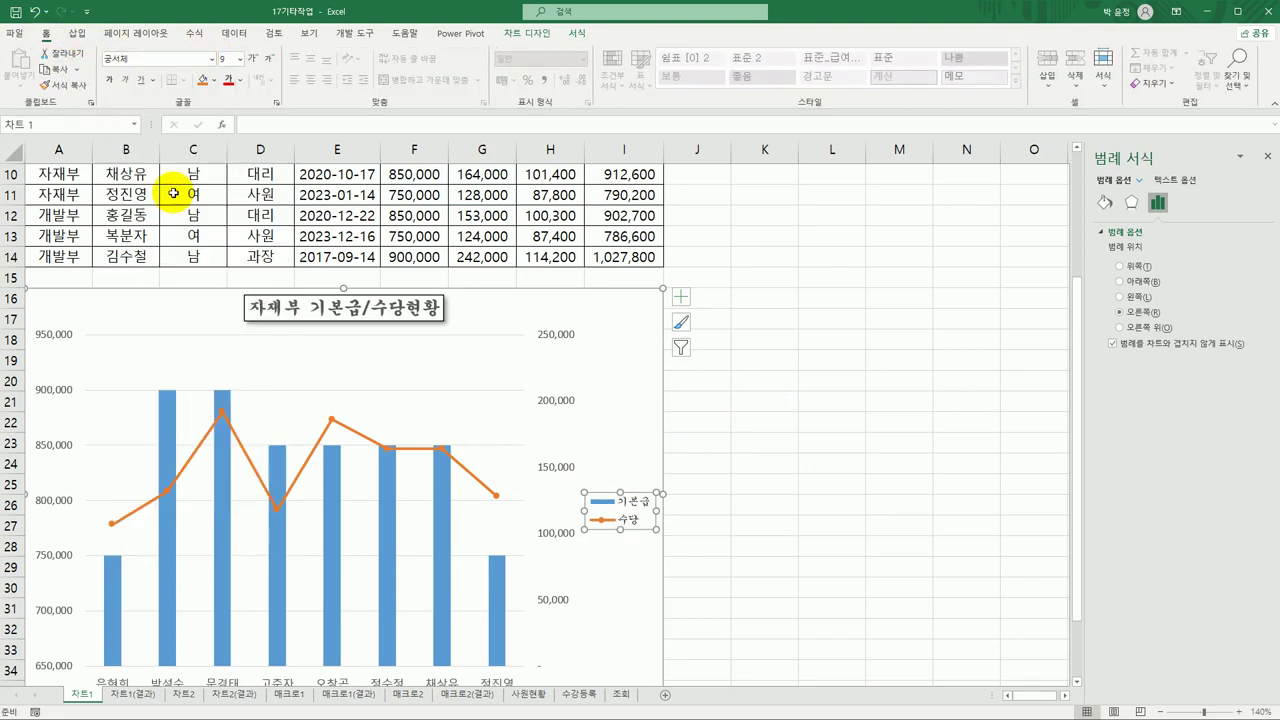
pyautogui.click(240, 59)
pyautogui.click(236, 153)
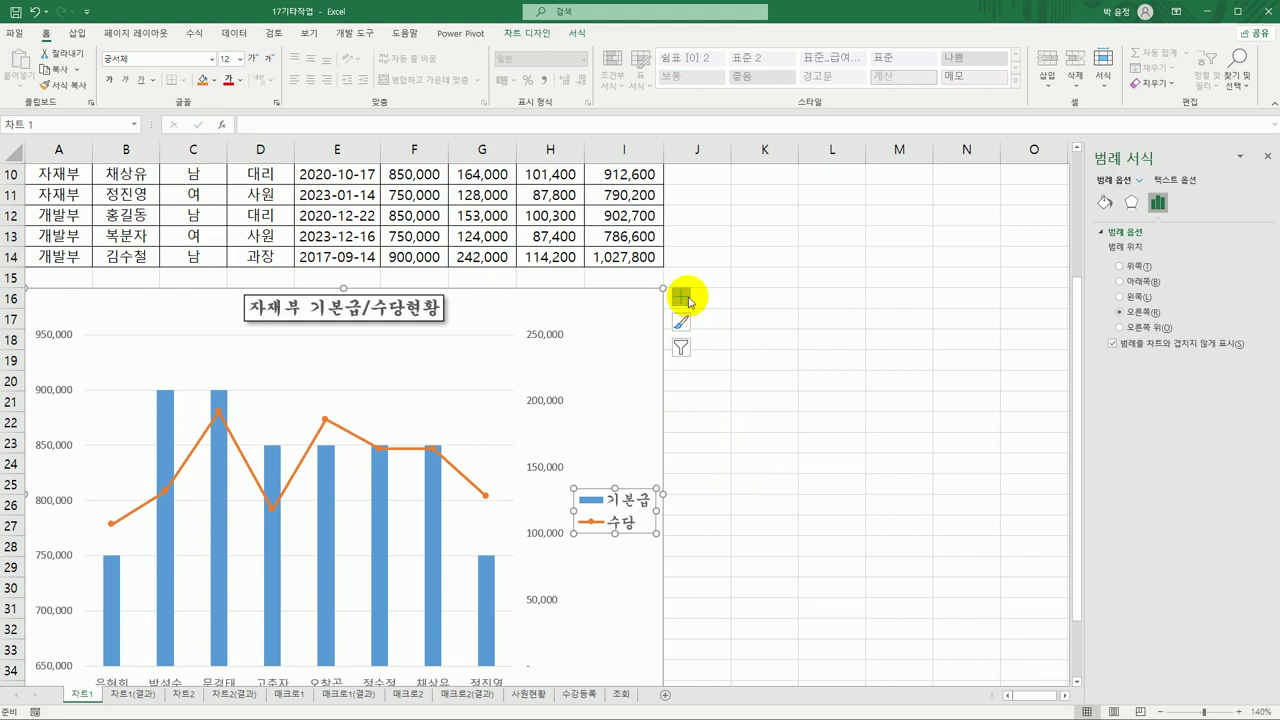
# Place the chart legend below the plot area using the 아래쪽 position
pyautogui.click(681, 297)
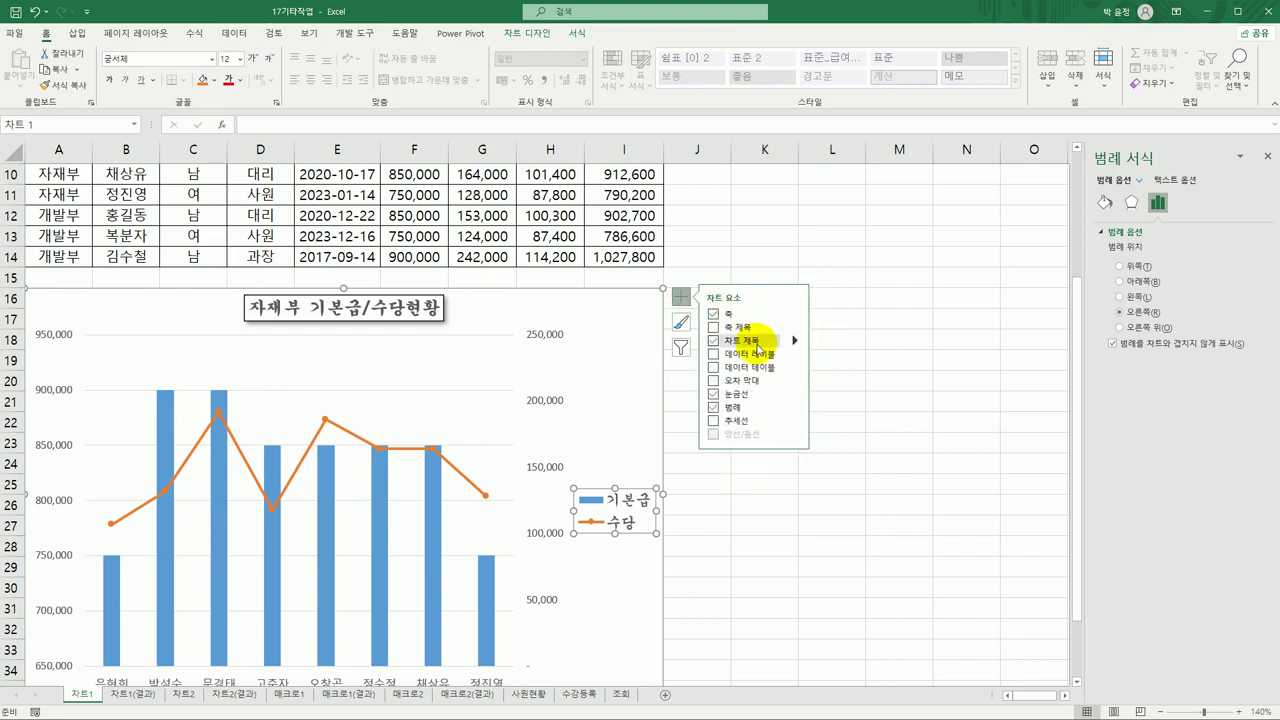
pyautogui.click(797, 408)
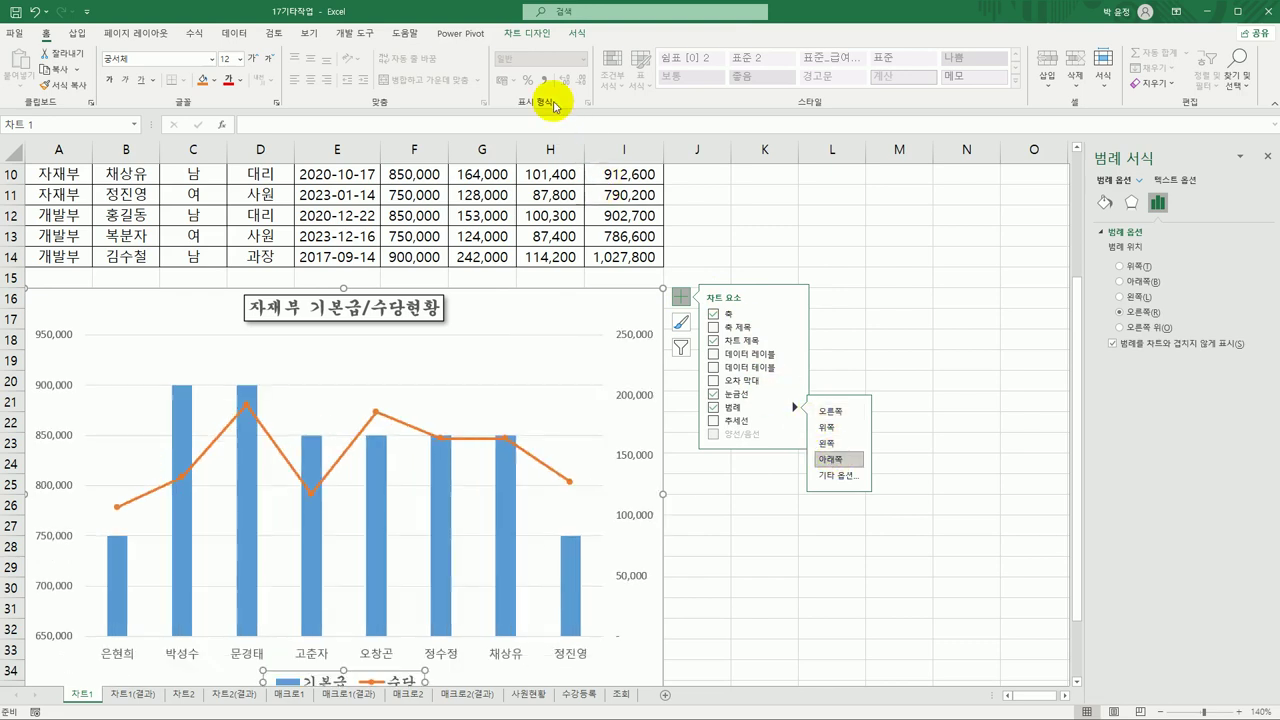
pyautogui.click(527, 33)
pyautogui.click(12, 88)
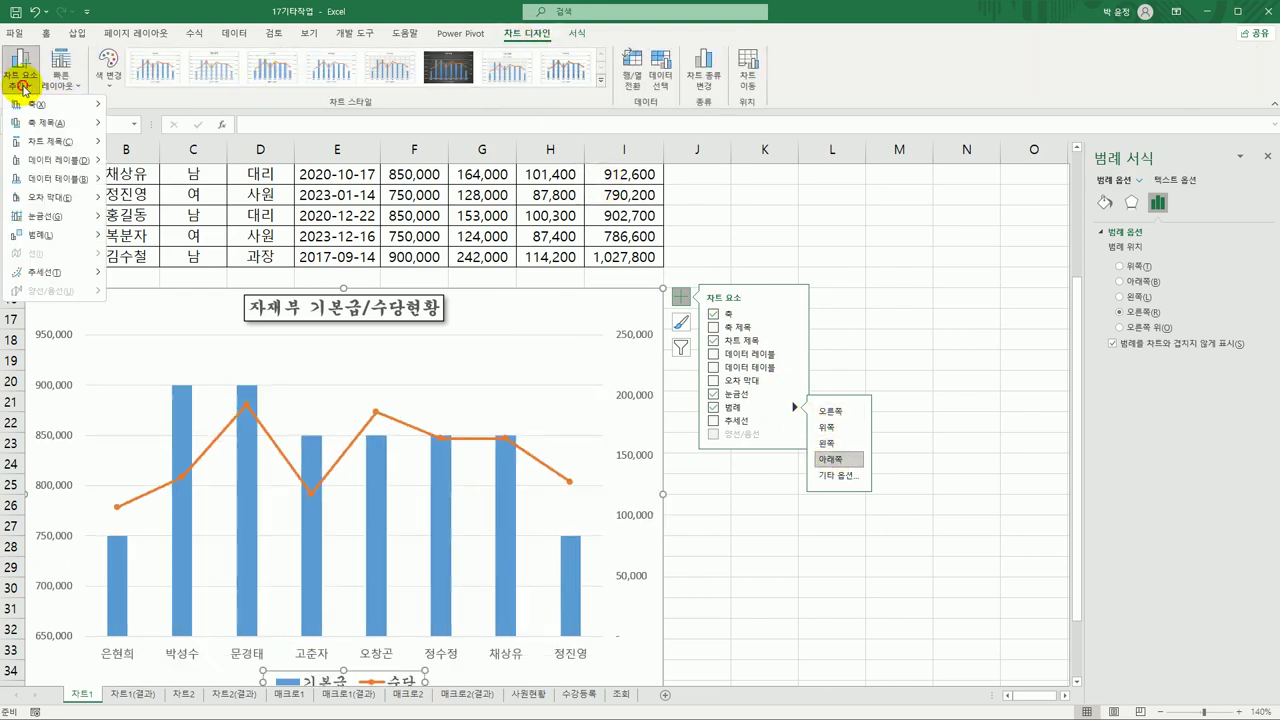
pyautogui.moveTo(44, 246)
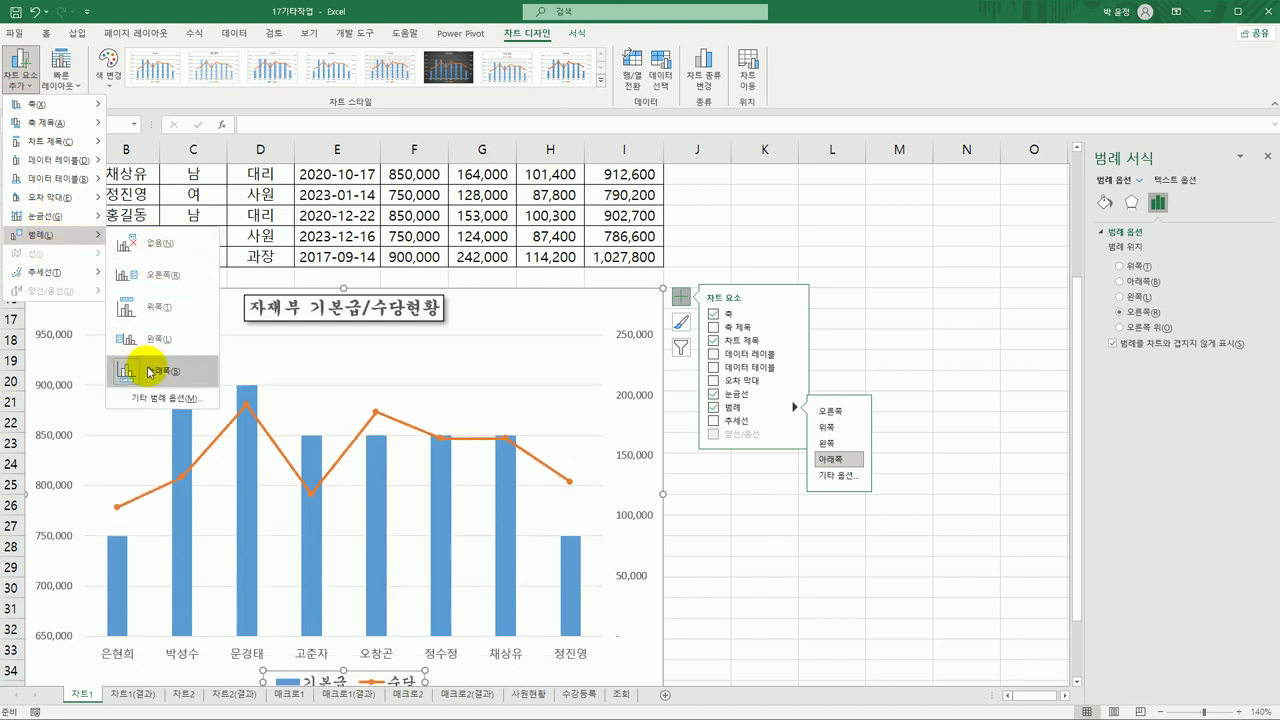
pyautogui.click(829, 591)
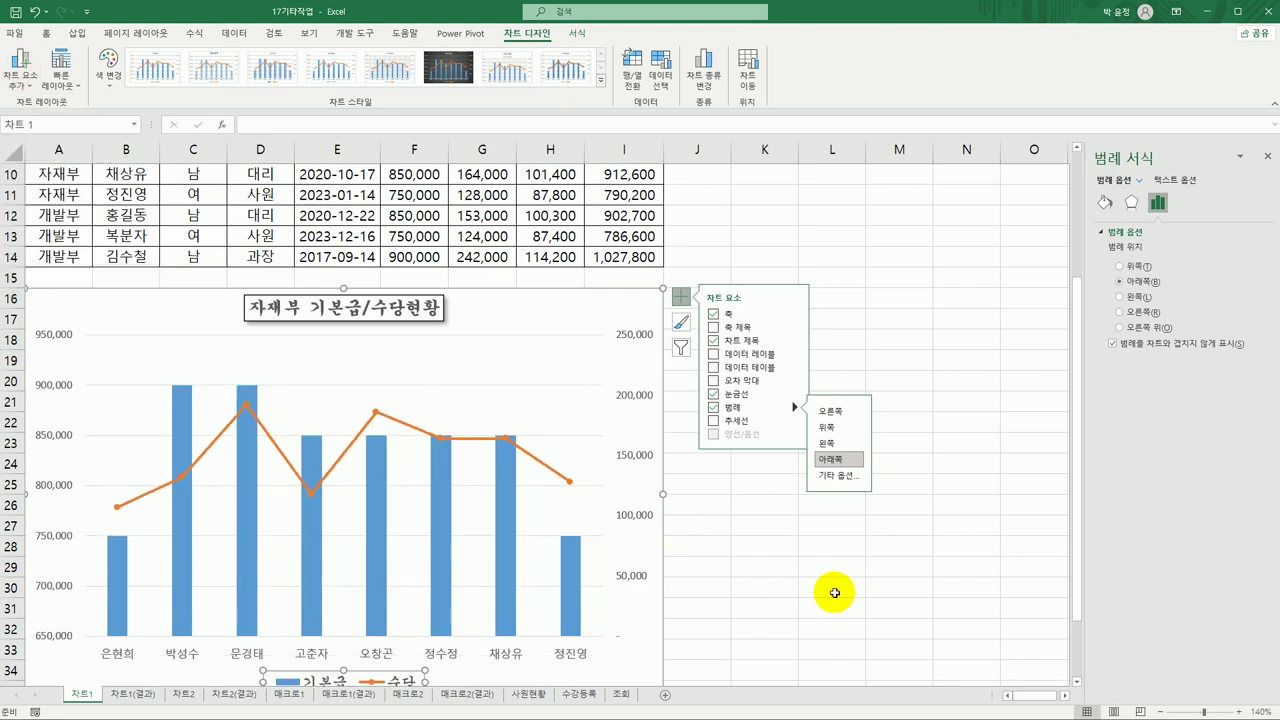
pyautogui.click(834, 593)
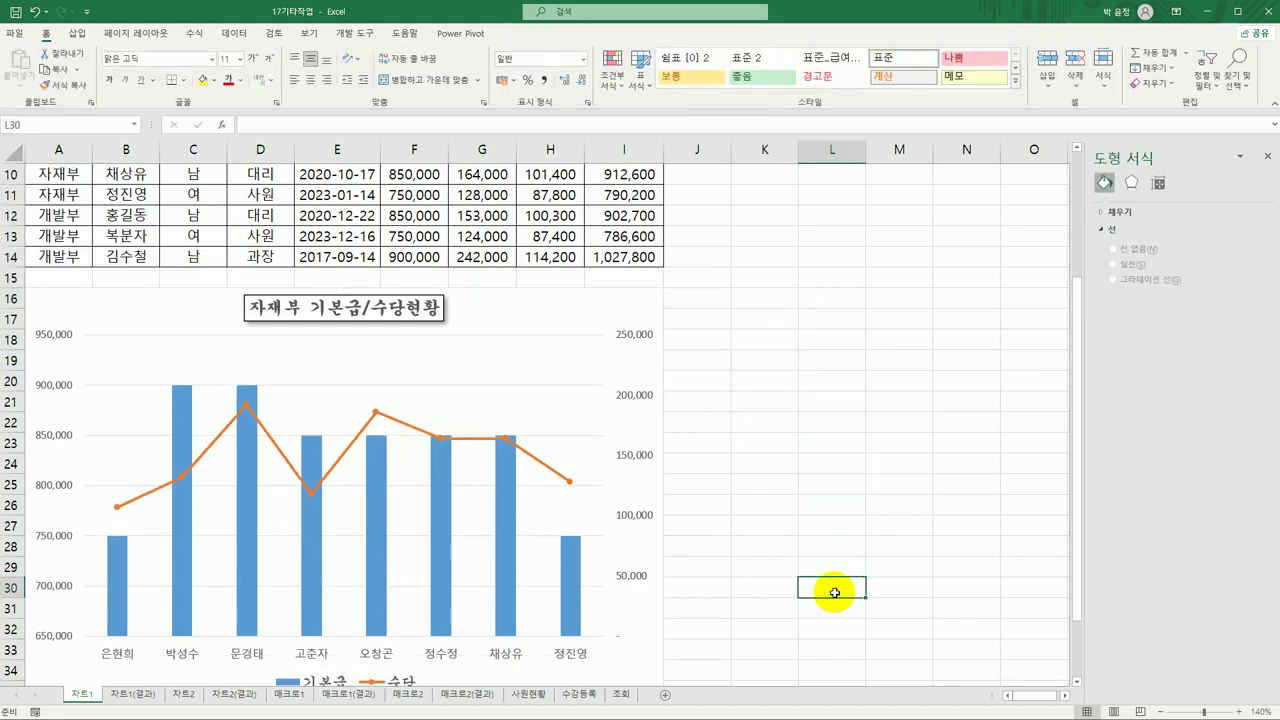
# Set the primary vertical axis to a minimum of 600000, a maximum of 1000000 and a major unit of 100000
pyautogui.click(60, 437)
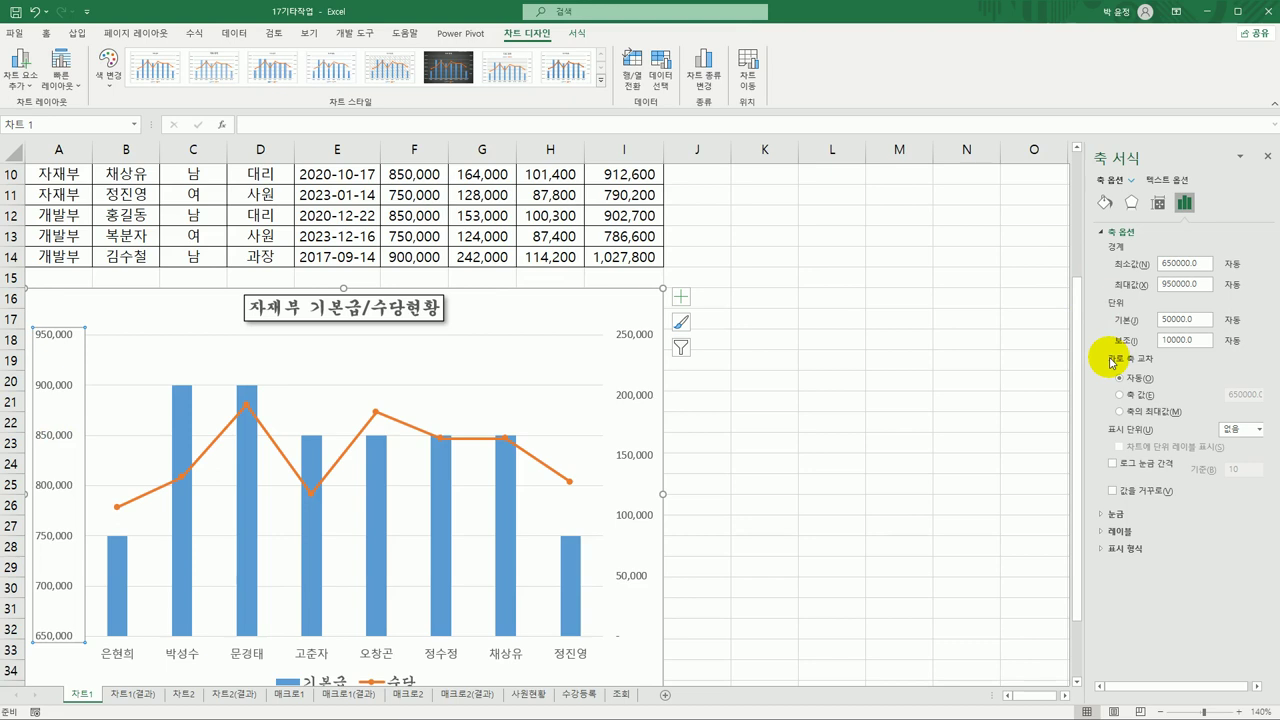
pyautogui.click(1267, 157)
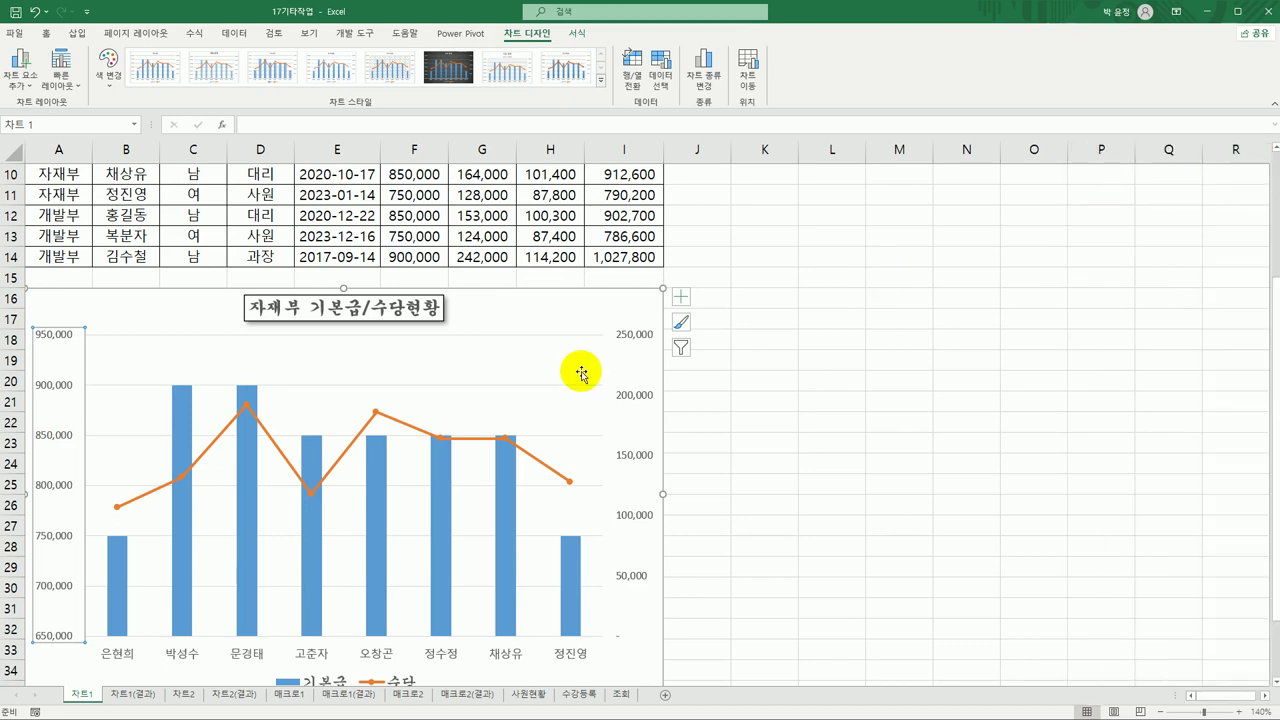
pyautogui.rightClick(58, 392)
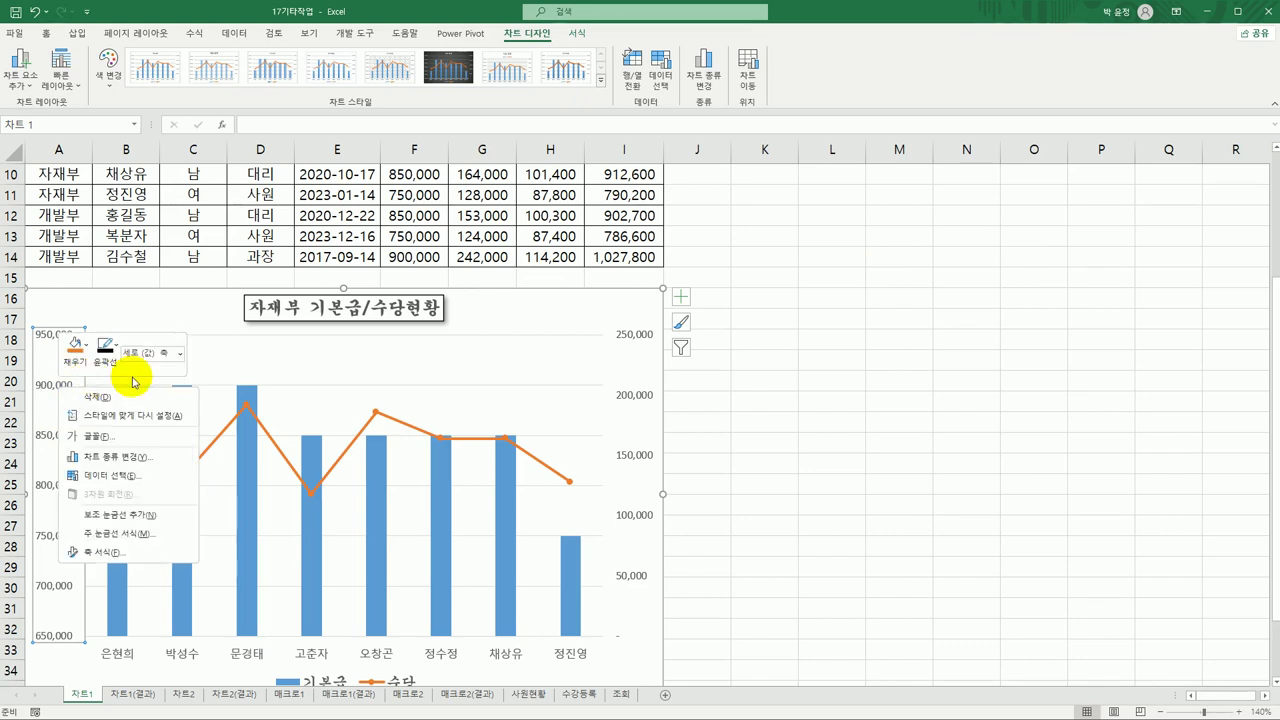
pyautogui.click(143, 557)
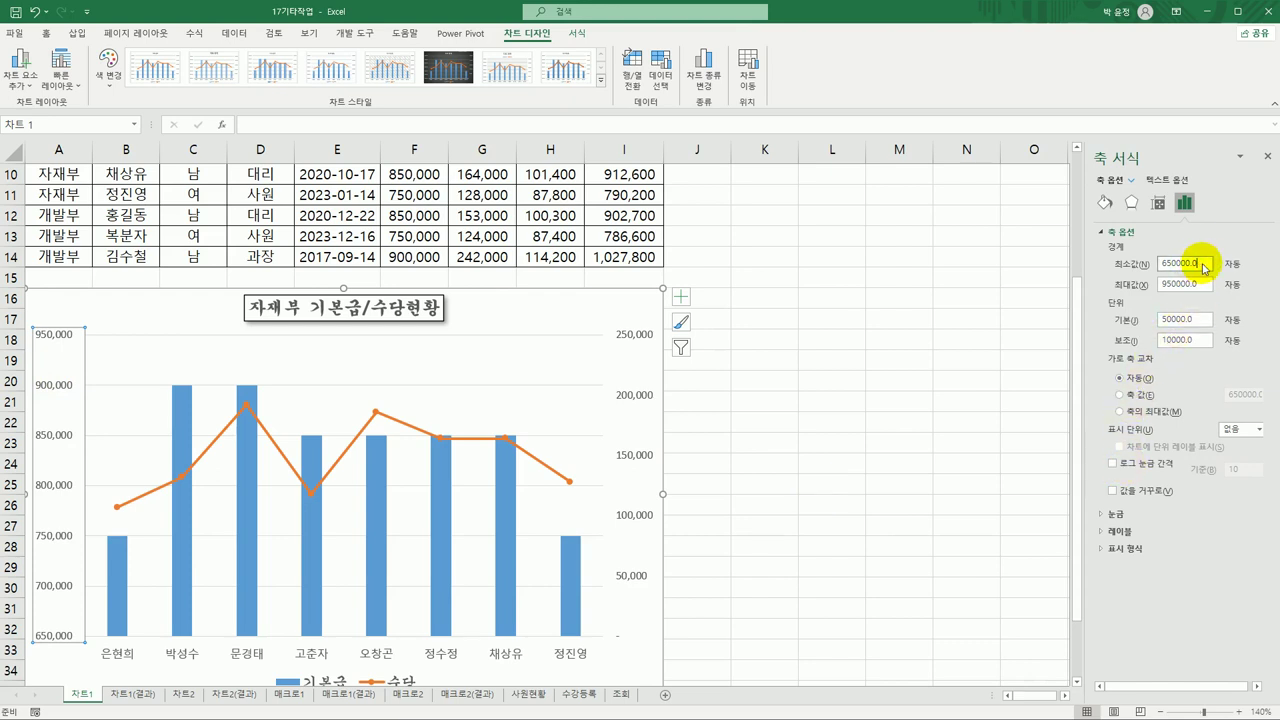
pyautogui.moveTo(1203, 263); pyautogui.dragTo(1119, 258)
pyautogui.write('6')
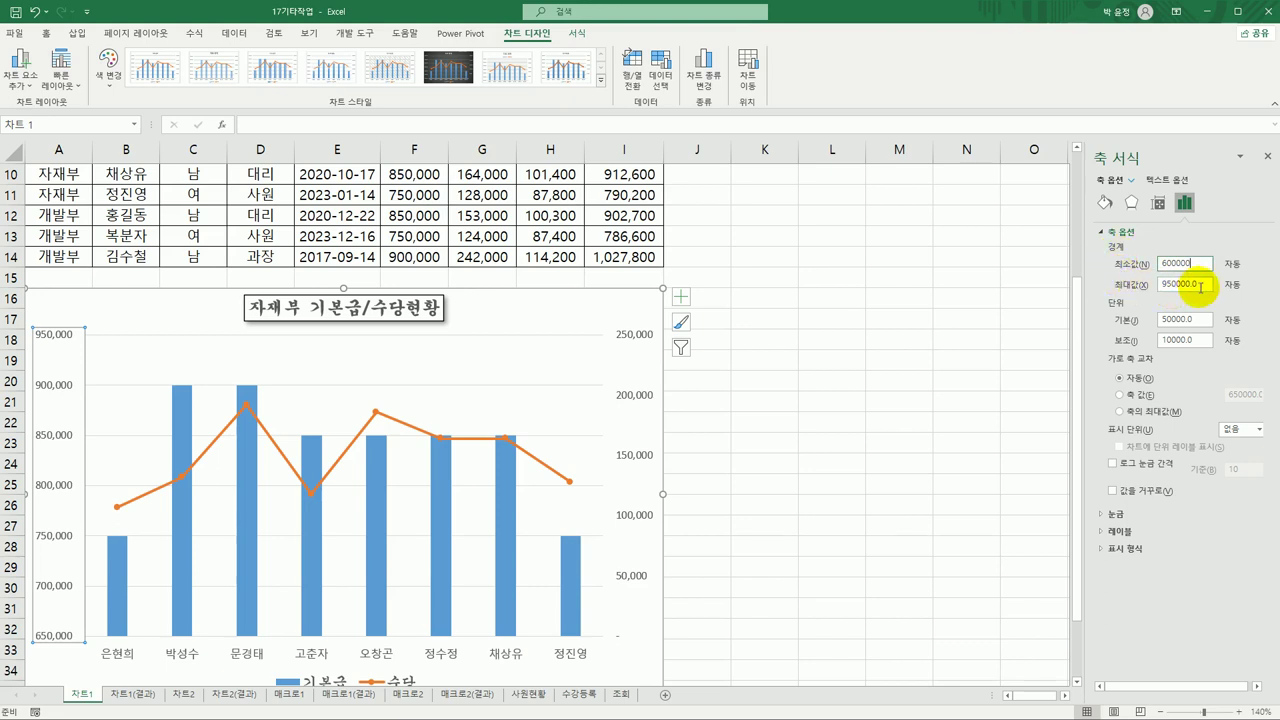
pyautogui.press('Tab')
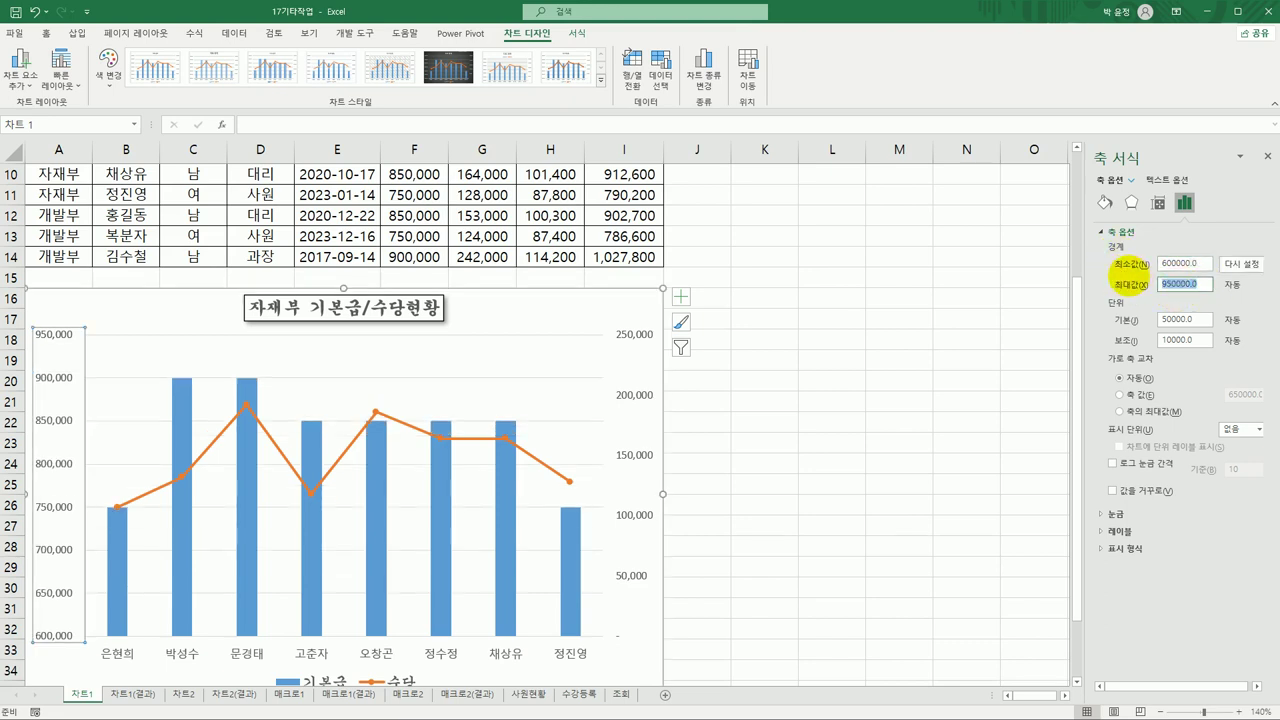
pyautogui.write('1000000')
pyautogui.press('Tab')
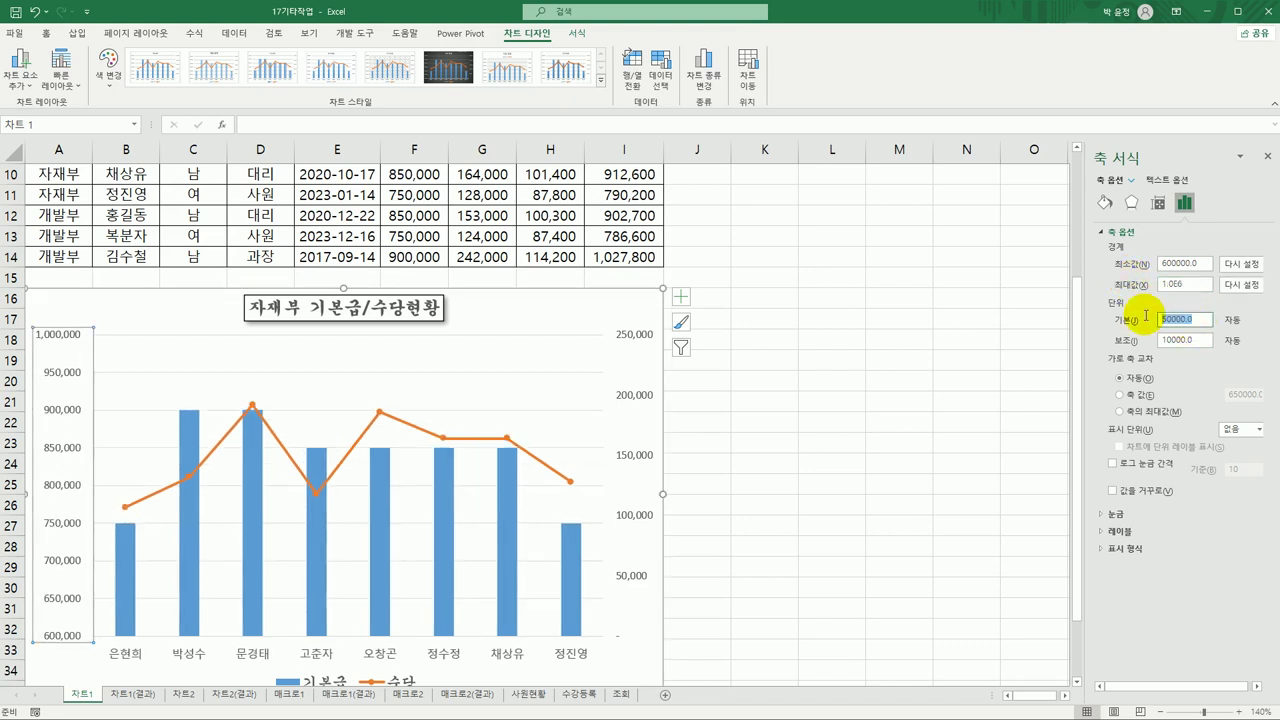
pyautogui.write('1')
pyautogui.click(899, 422)
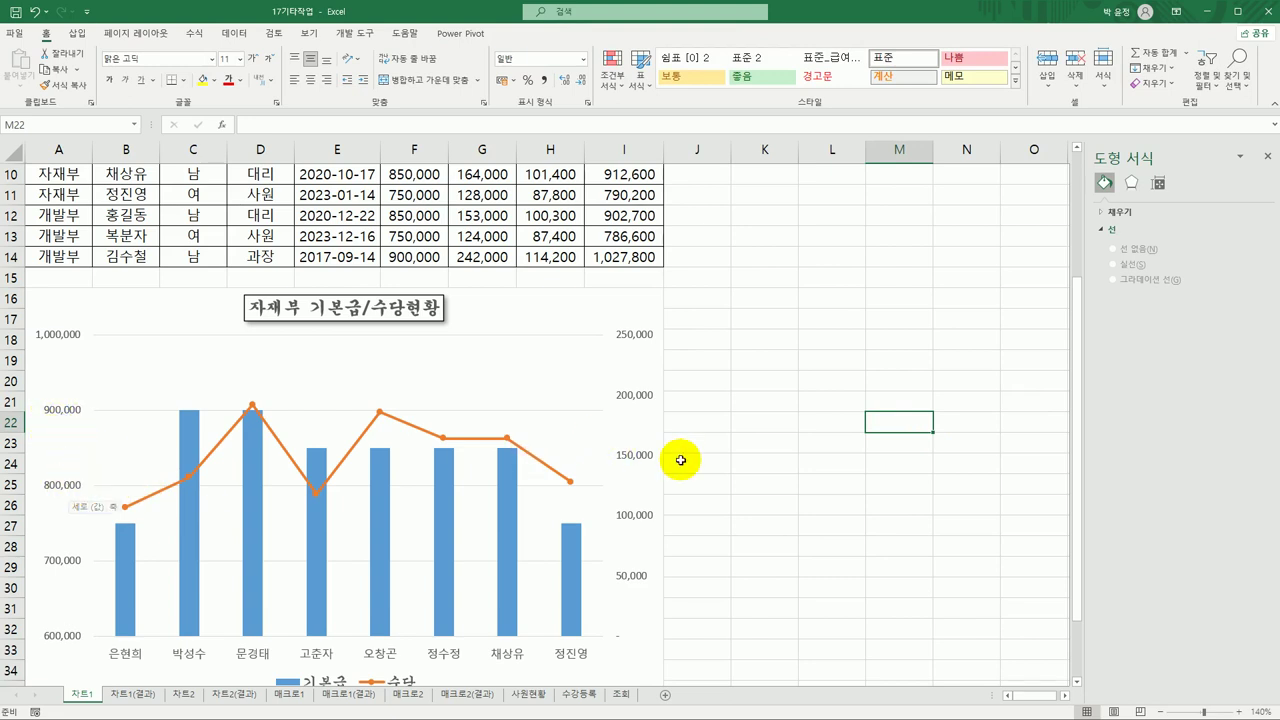
# Add a data label only to the third point of the 수당 line series, in the 오른쪽 position
pyautogui.scroll(-3, 805, 487)
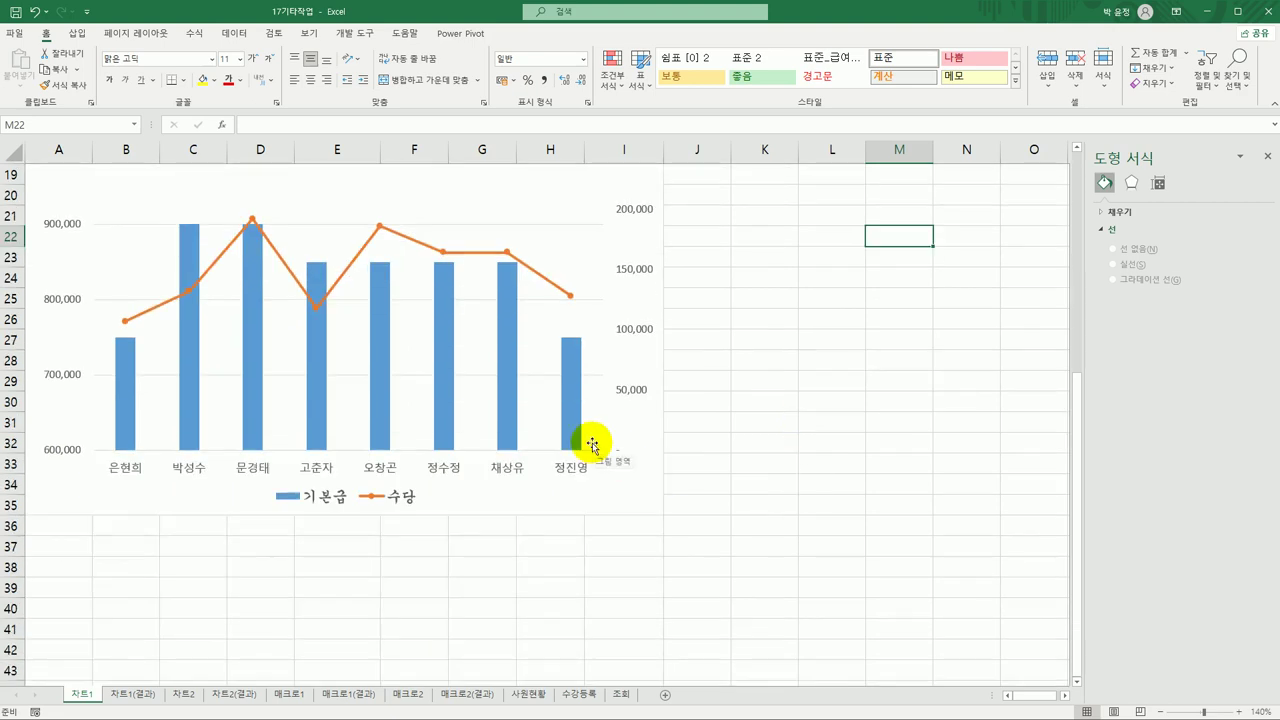
pyautogui.click(252, 221)
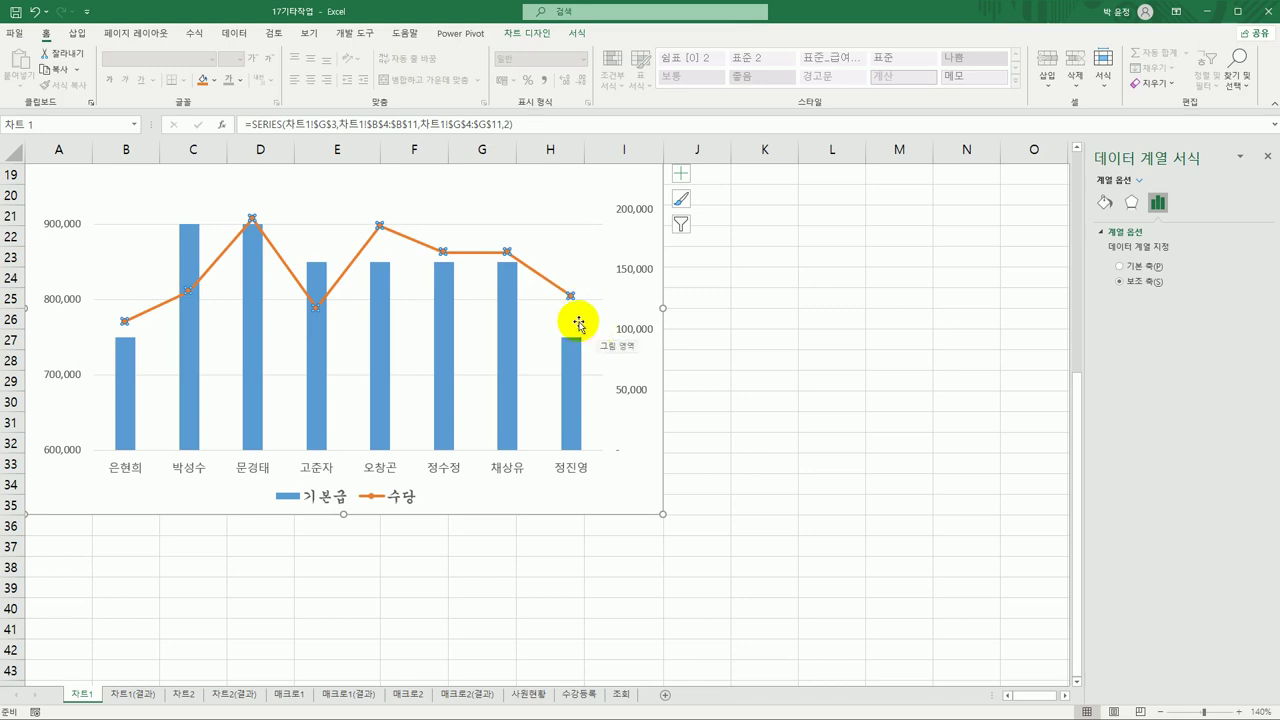
pyautogui.click(252, 220)
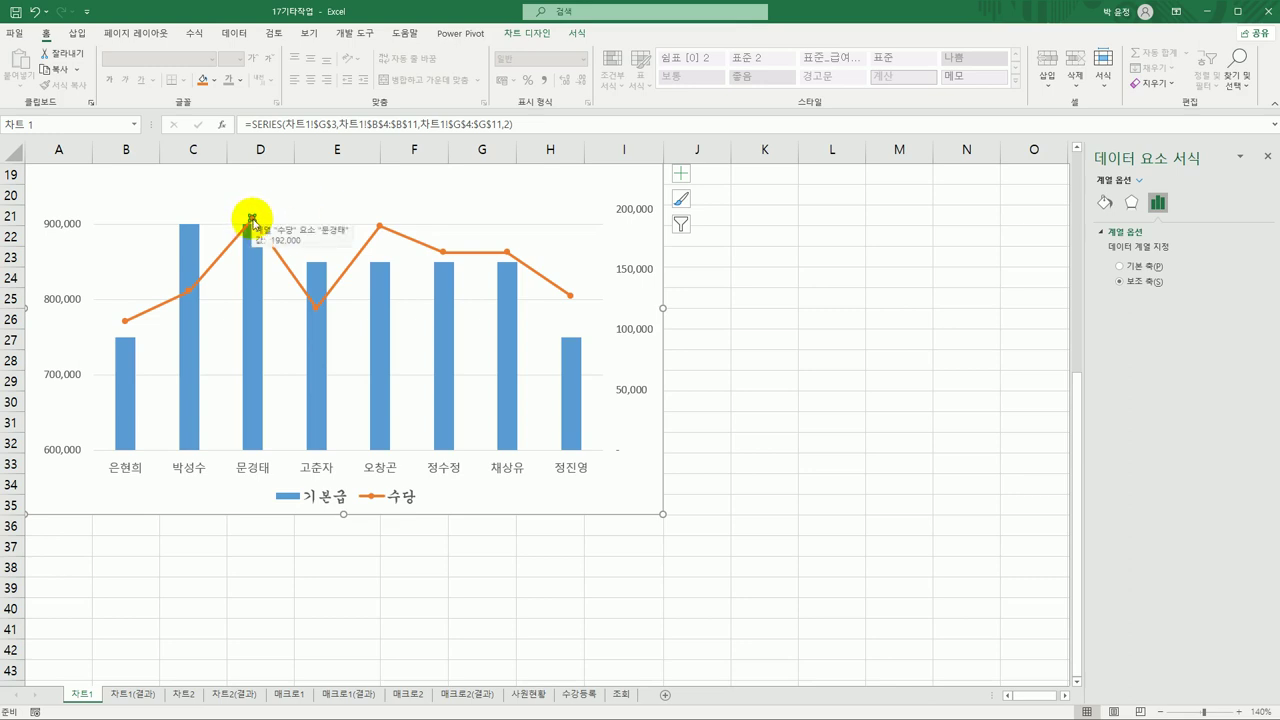
pyautogui.rightClick(251, 219)
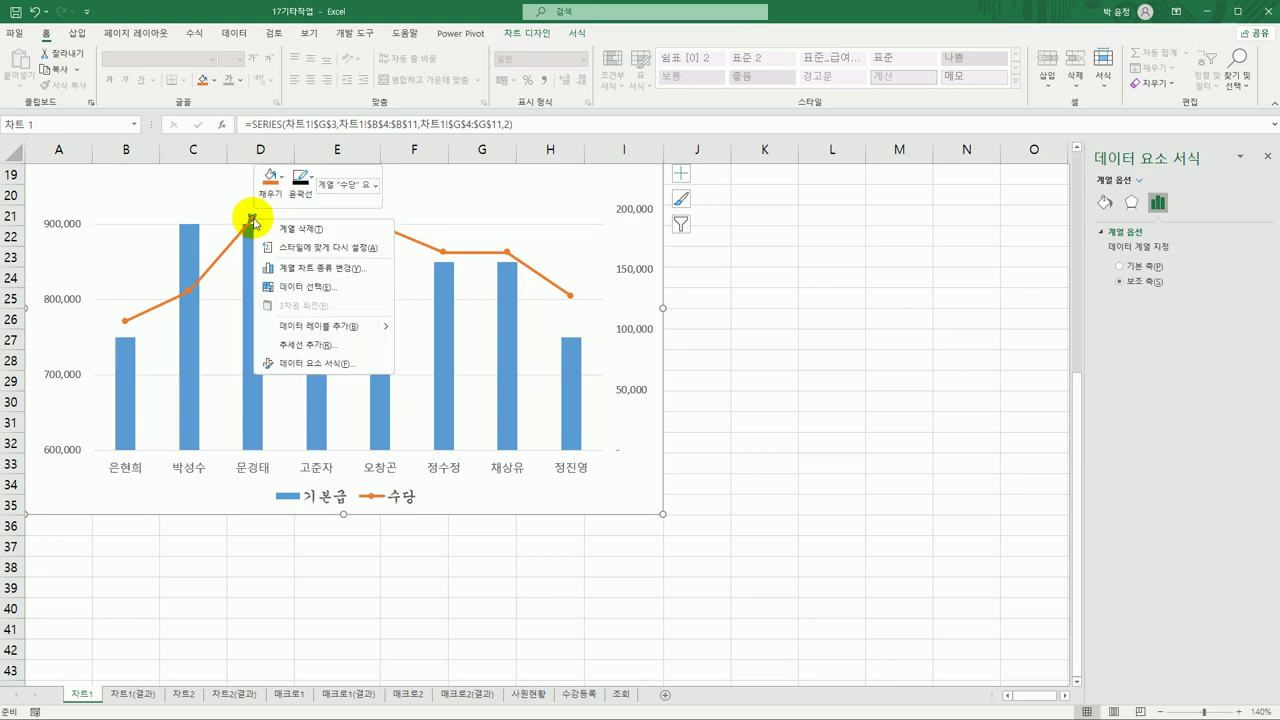
pyautogui.click(333, 337)
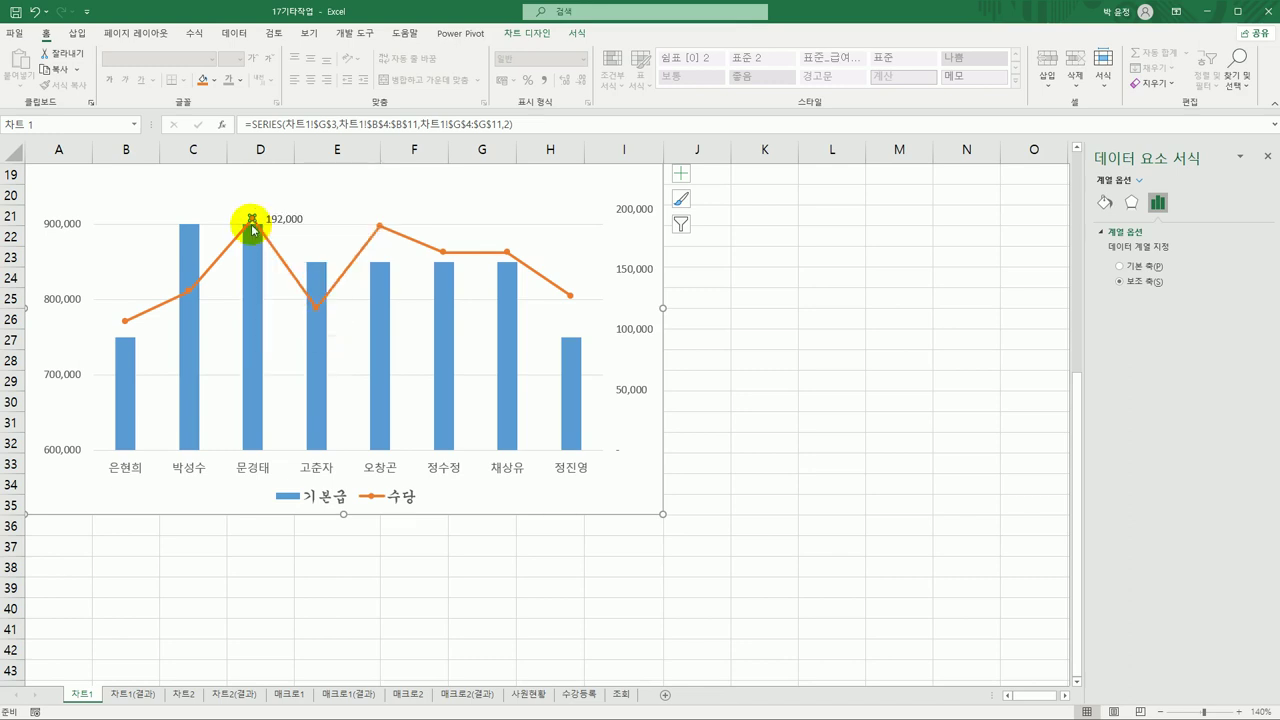
pyautogui.moveTo(253, 219)
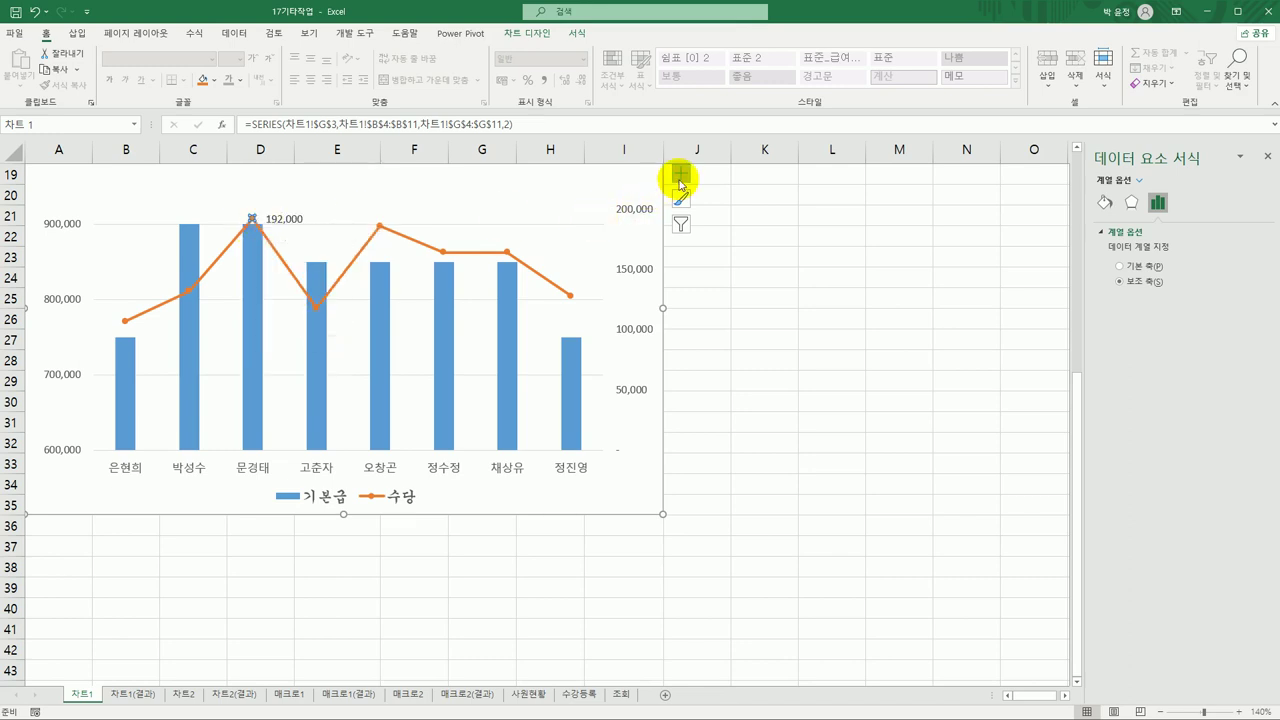
pyautogui.click(681, 176)
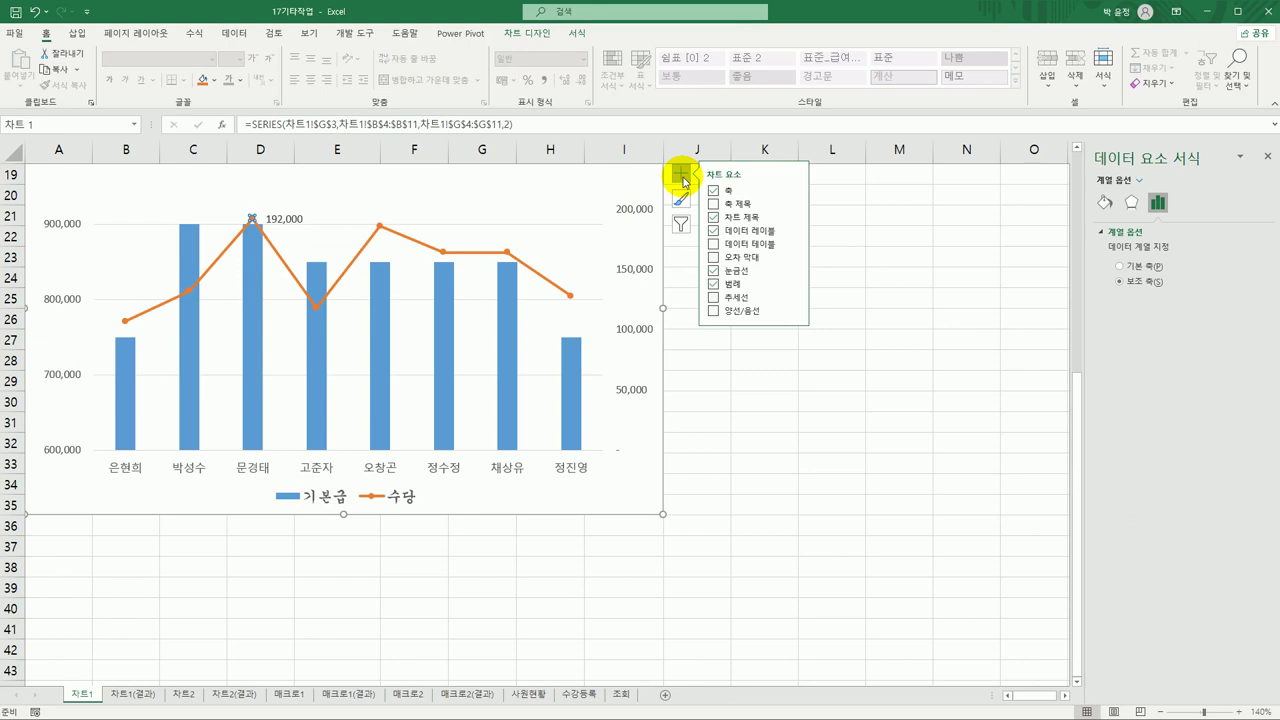
pyautogui.click(795, 230)
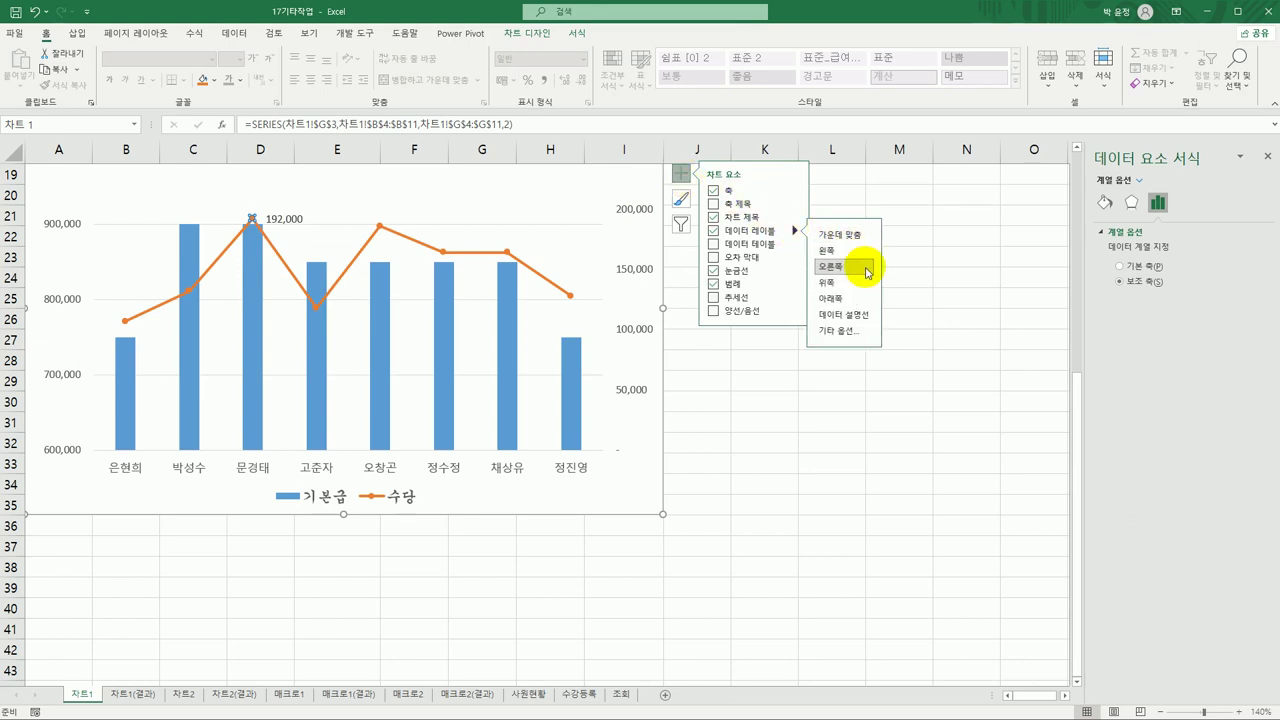
pyautogui.click(870, 480)
# Format the data label on the 수당 line in the 굴림체 font at size 12
pyautogui.click(297, 227)
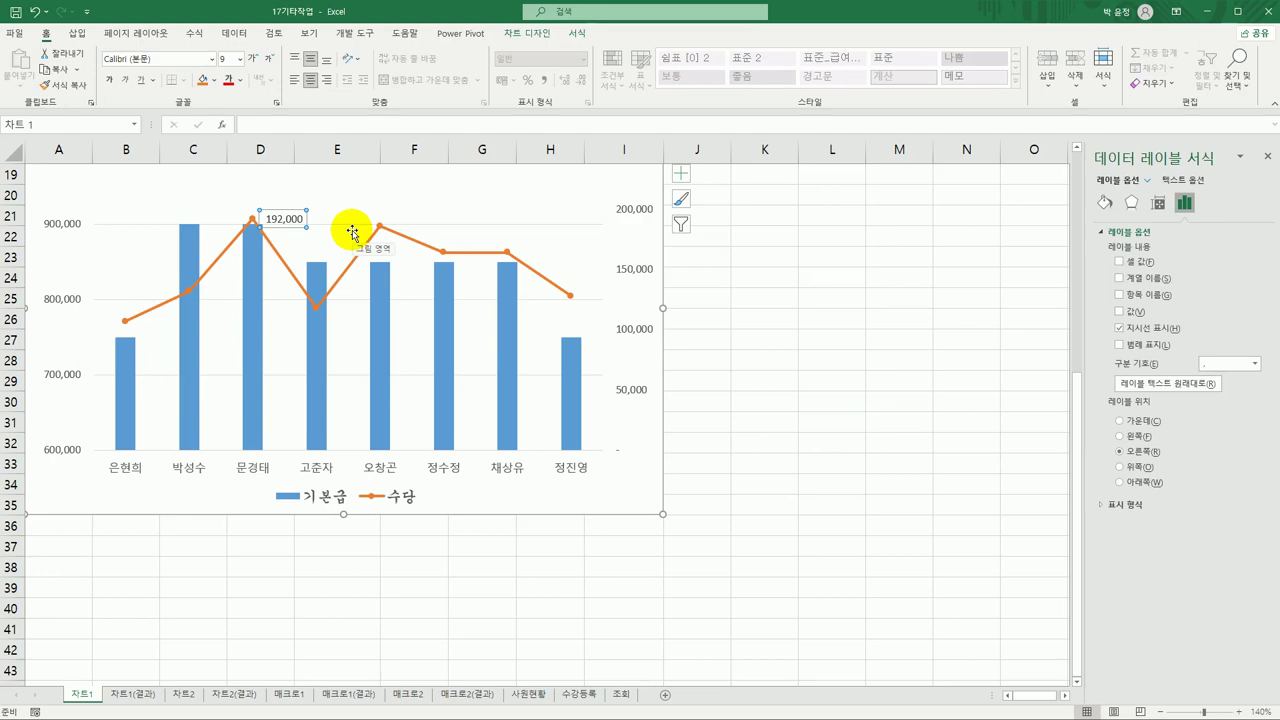
pyautogui.click(215, 59)
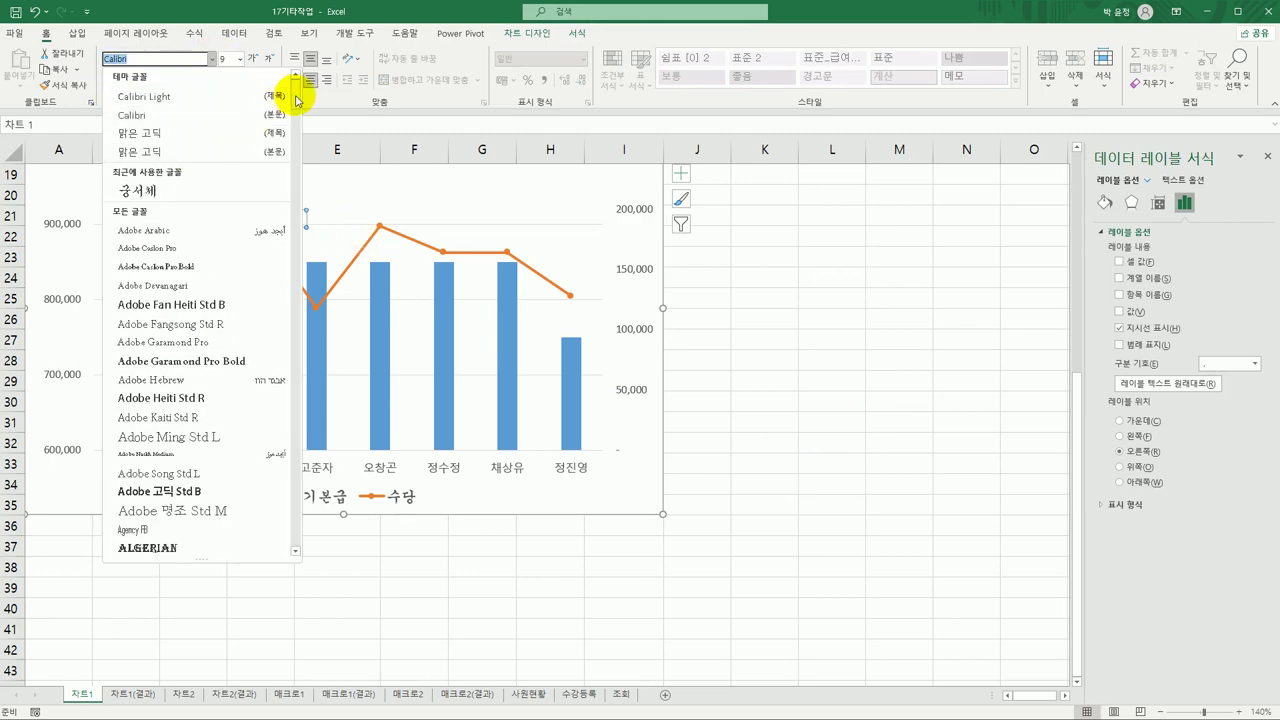
pyautogui.moveTo(294, 100); pyautogui.dragTo(271, 503)
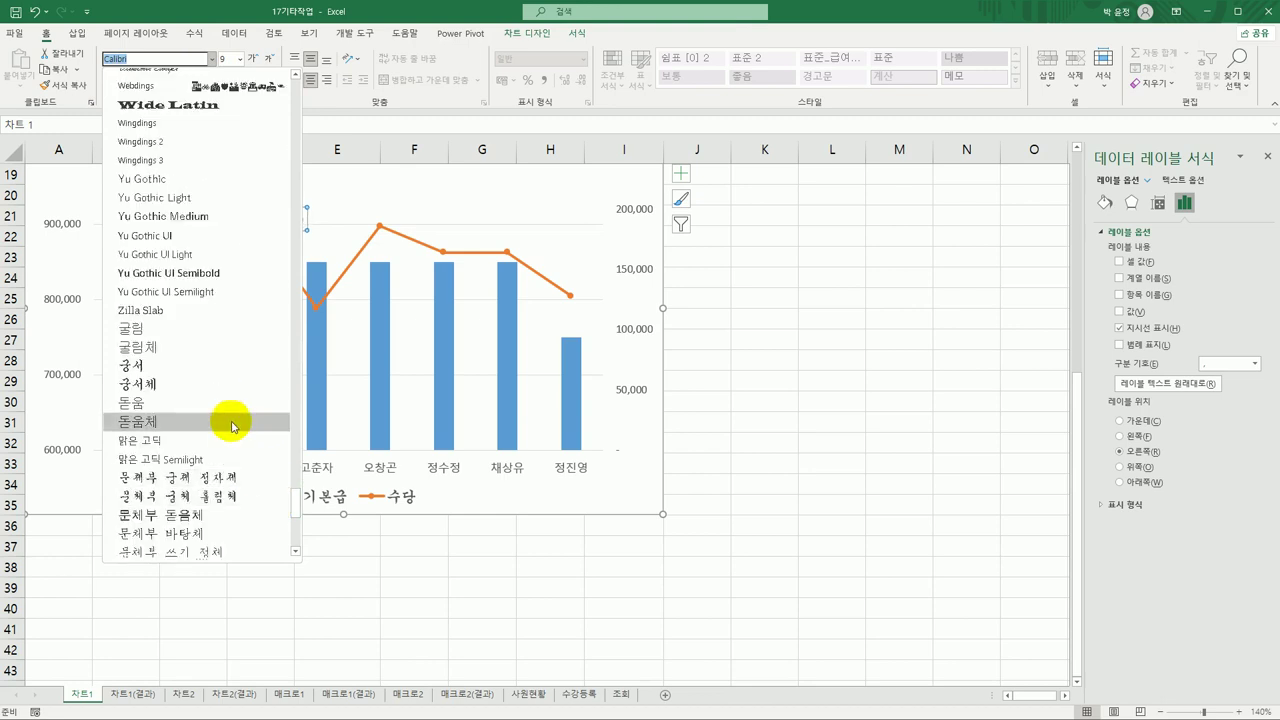
pyautogui.click(186, 347)
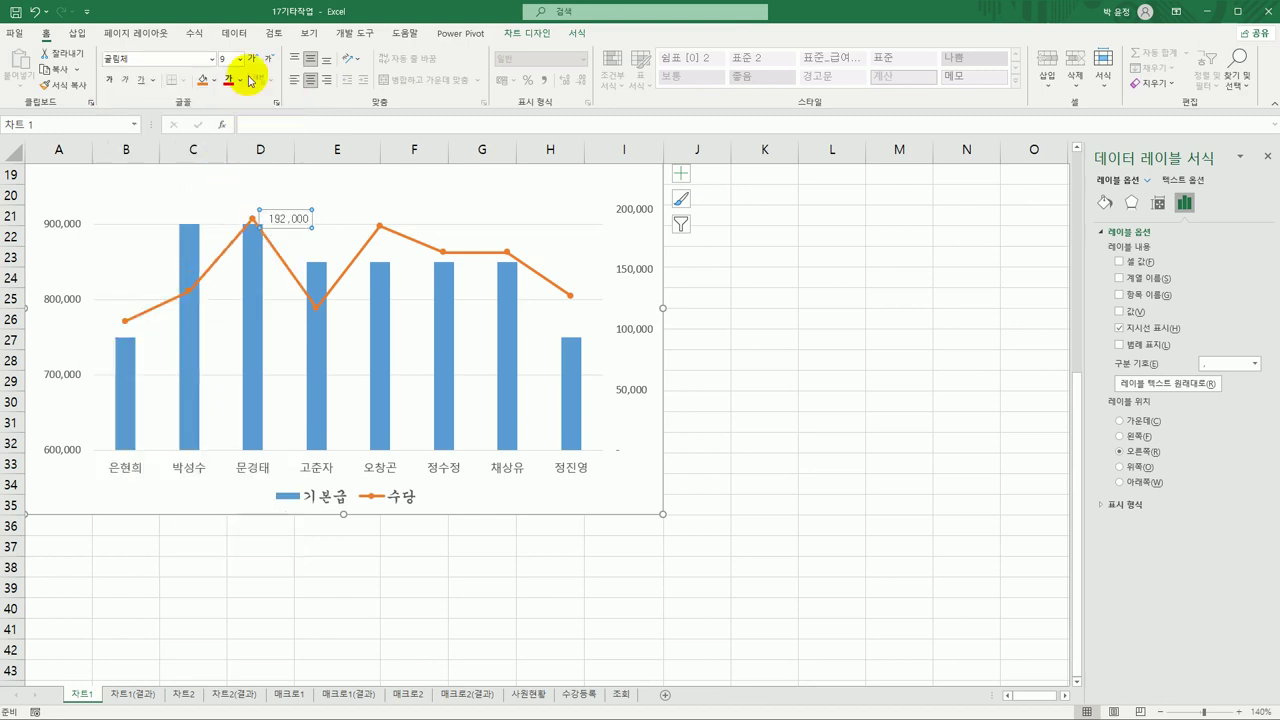
pyautogui.click(240, 59)
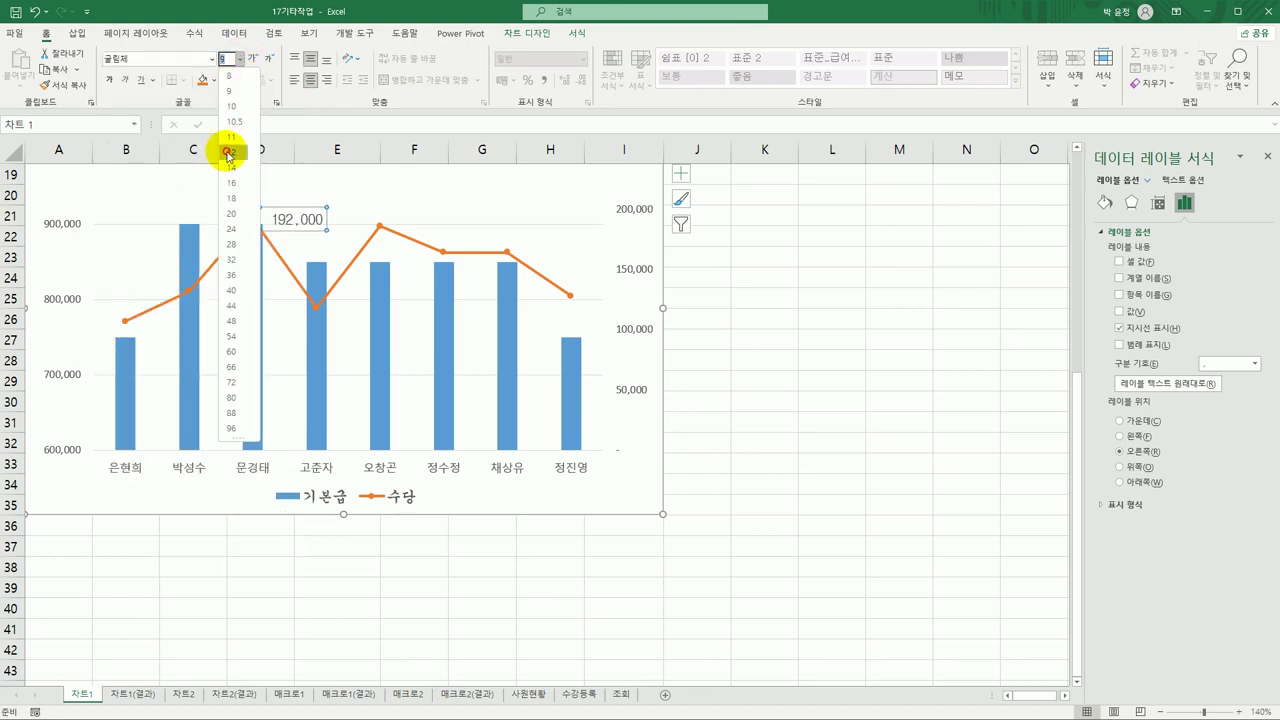
pyautogui.click(229, 141)
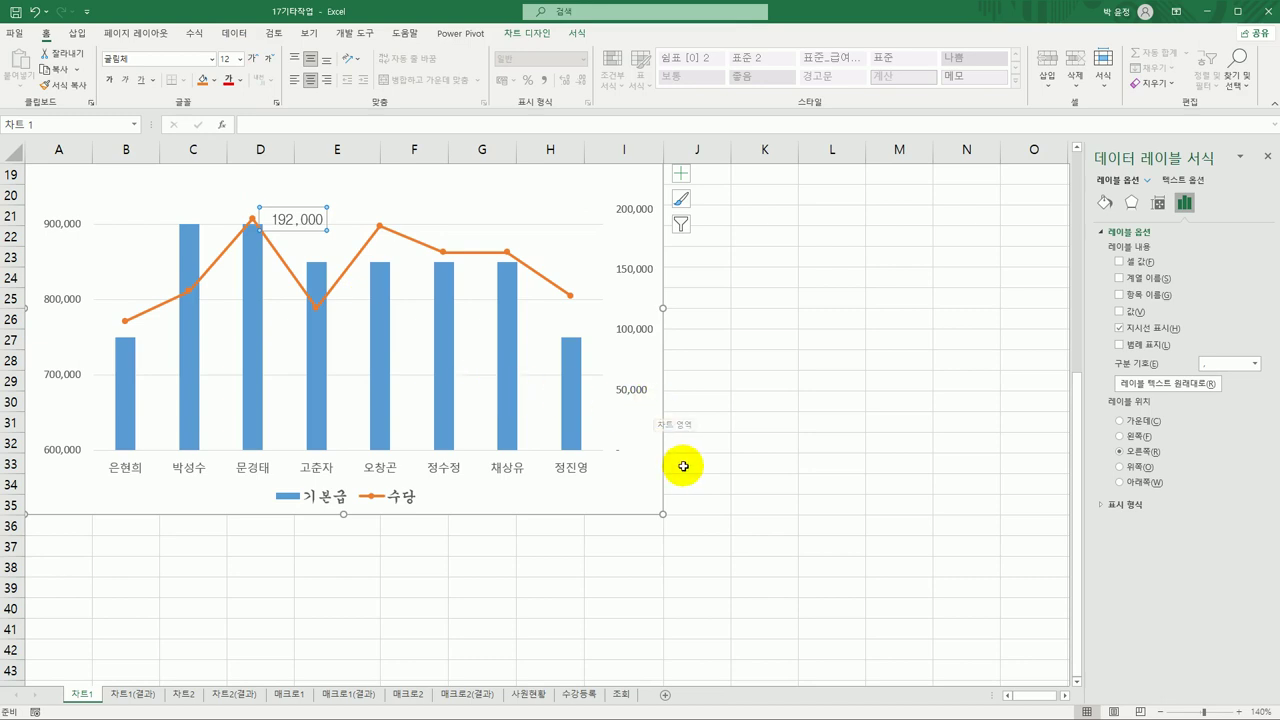
pyautogui.click(740, 465)
# Compare the finished chart with the reference chart on the 차트1(결과) sheet
pyautogui.scroll(3, 743, 466)
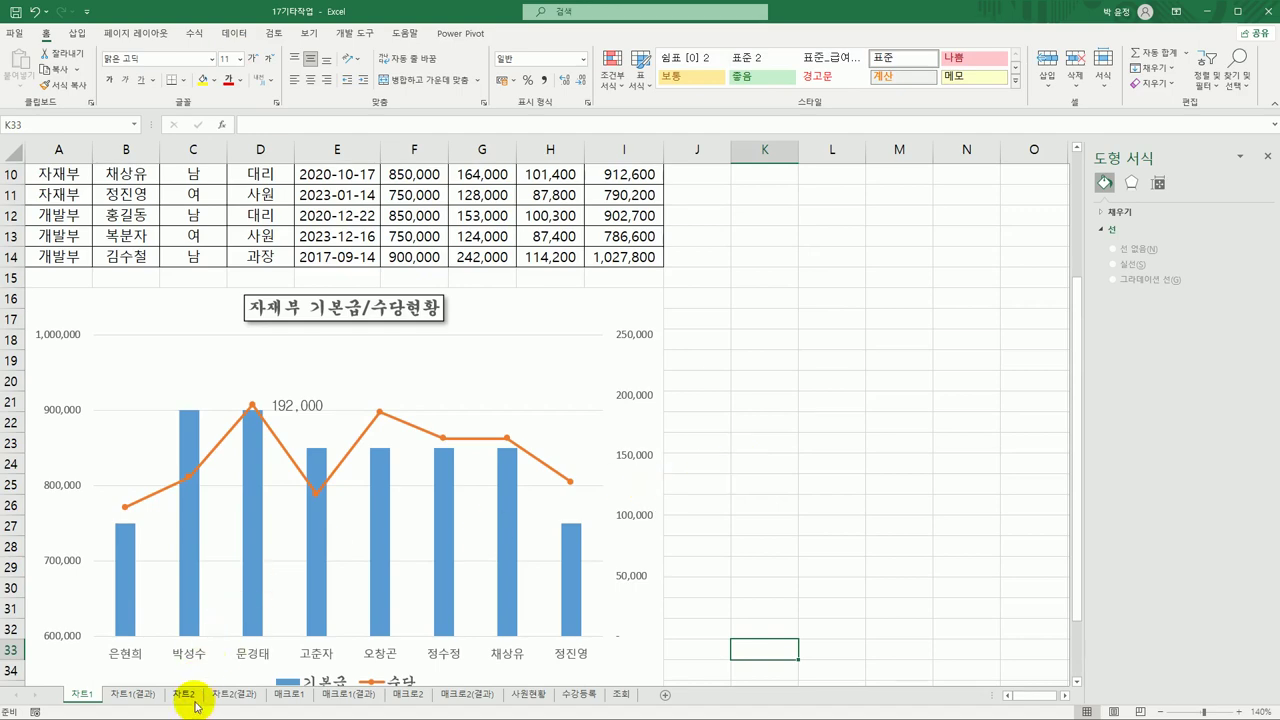
pyautogui.click(140, 693)
pyautogui.click(573, 554)
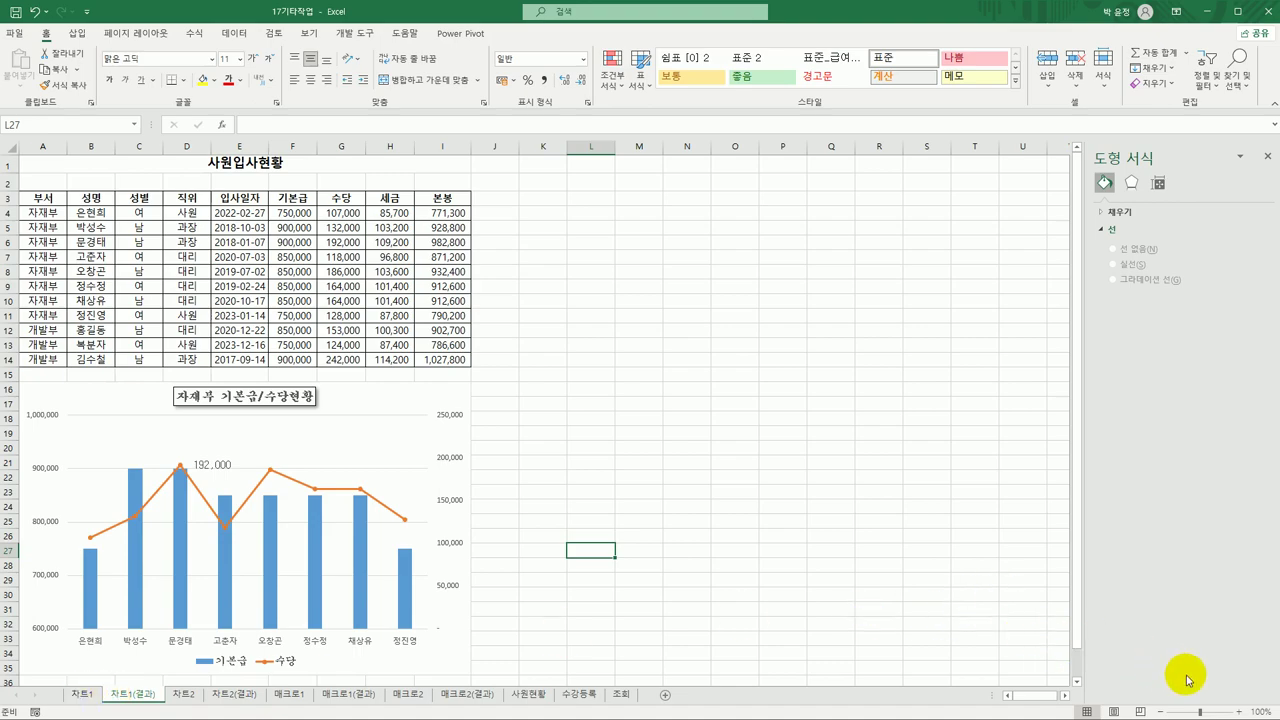
# Zoom the 차트1(결과) sheet to 140% and examine the whole reference chart
pyautogui.click(1238, 711)
pyautogui.click(1238, 711)
pyautogui.click(1238, 711)
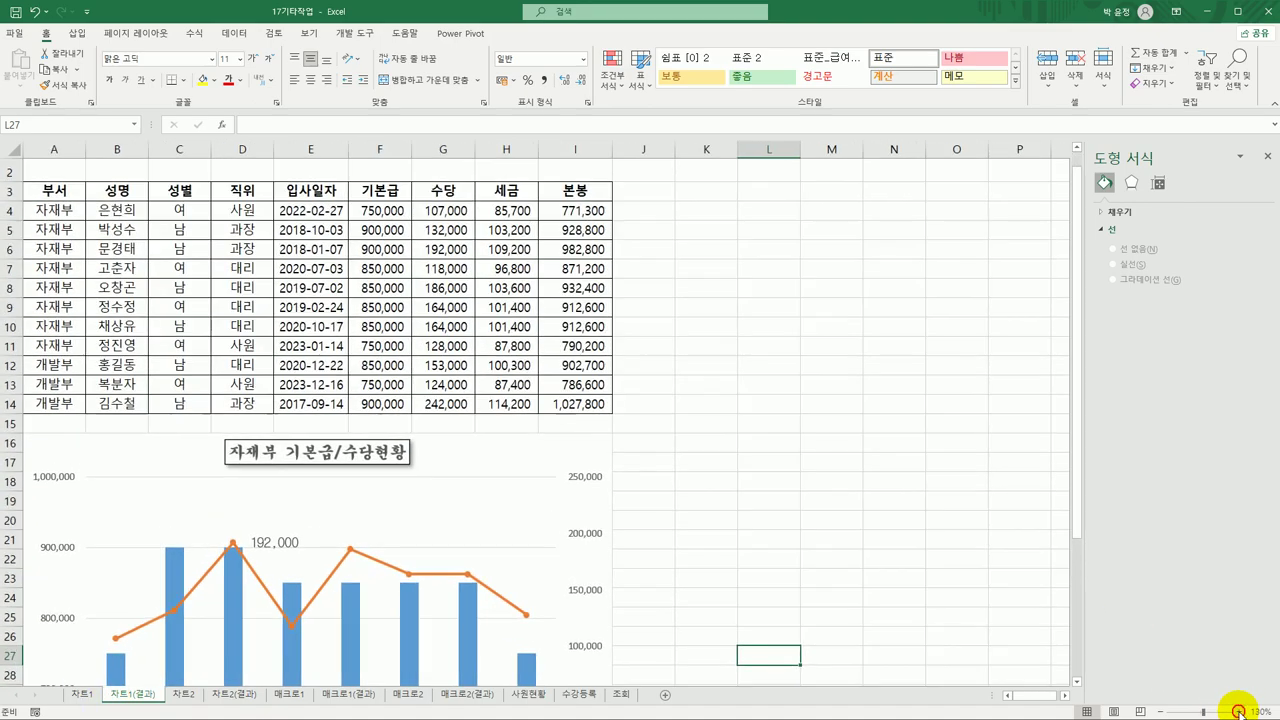
pyautogui.click(1238, 711)
pyautogui.scroll(-3, 809, 534)
pyautogui.click(763, 512)
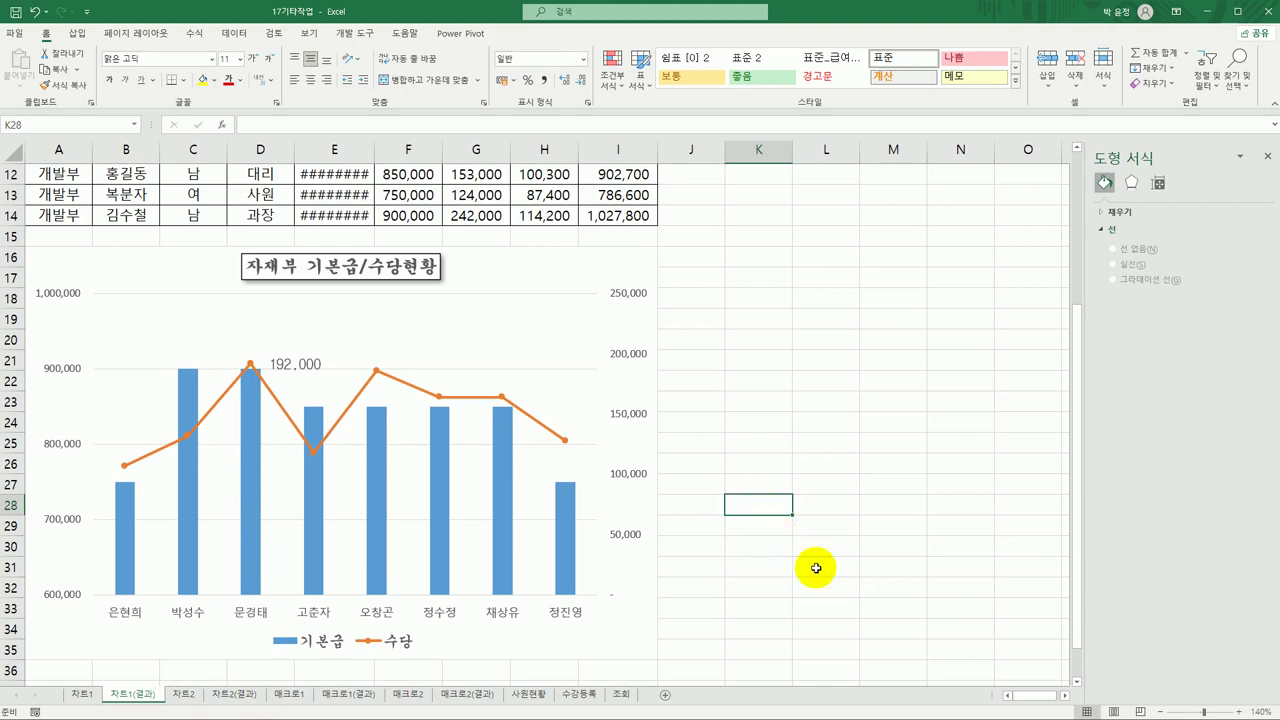
pyautogui.scroll(-1, 1066, 678)
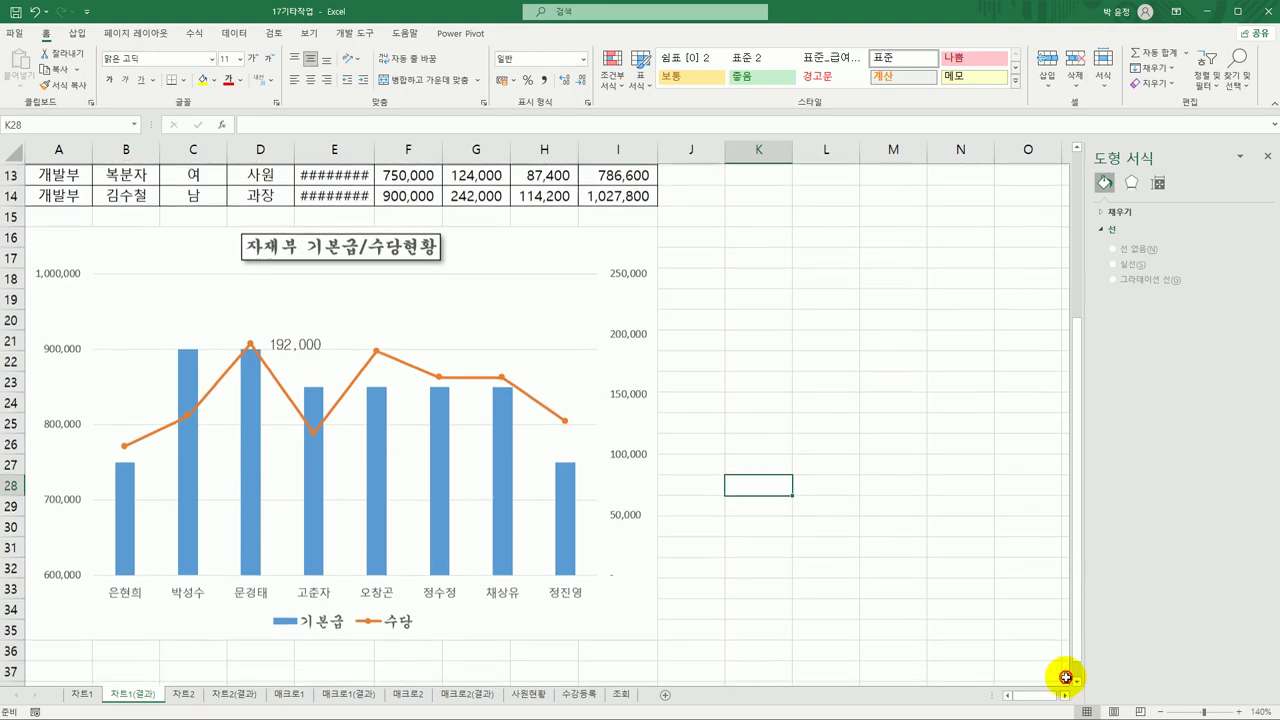
# Compare the chart on the 차트1 sheet with the enlarged one on 차트1(결과)
pyautogui.click(143, 572)
pyautogui.click(86, 692)
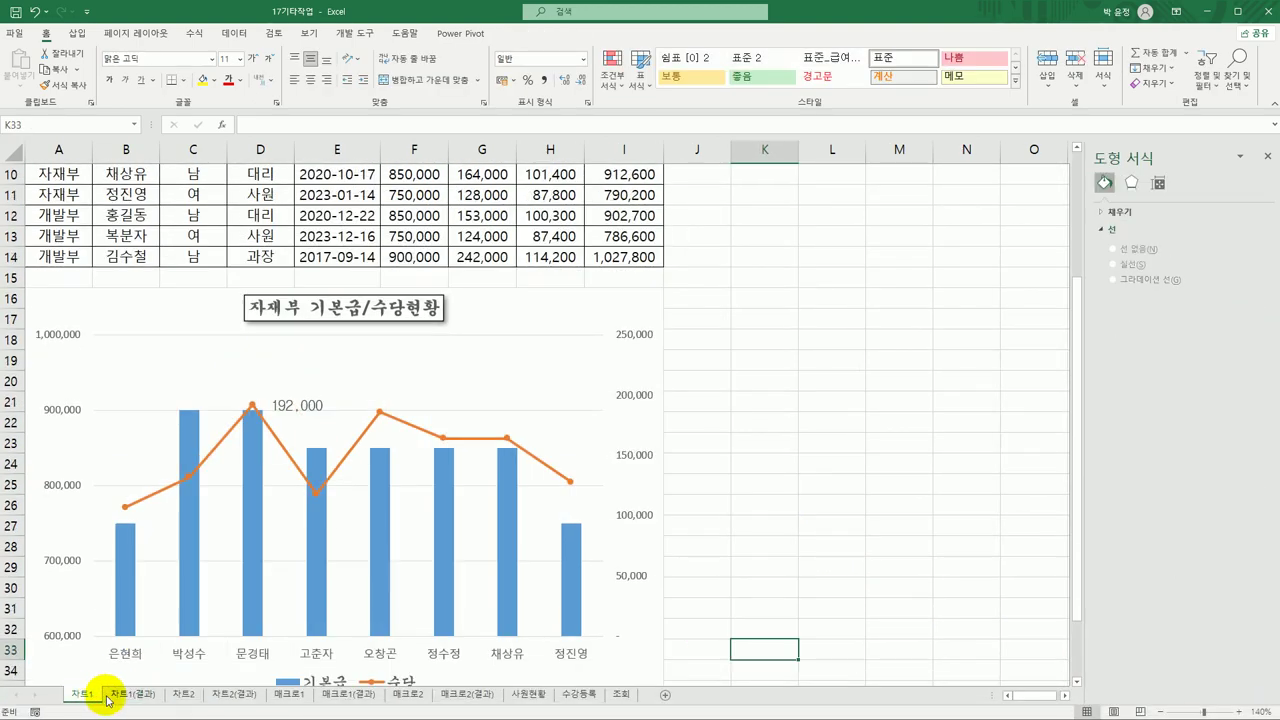
pyautogui.scroll(-3, 1071, 678)
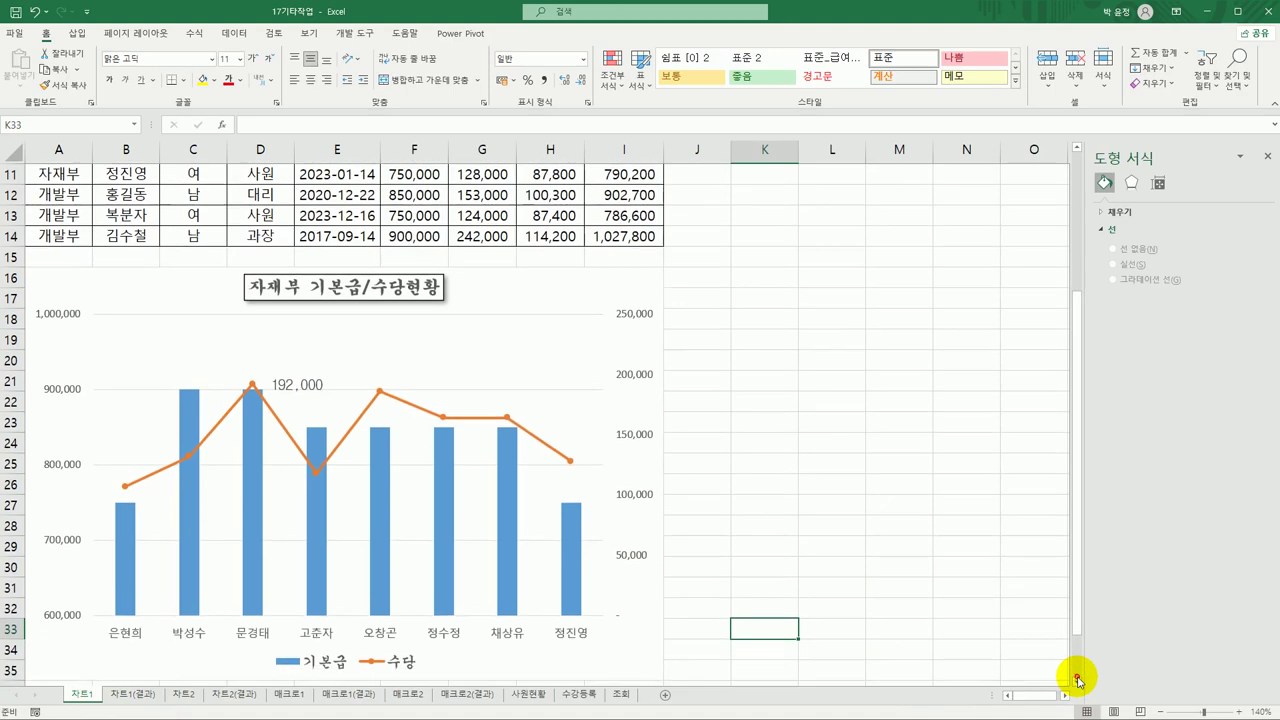
pyautogui.click(137, 694)
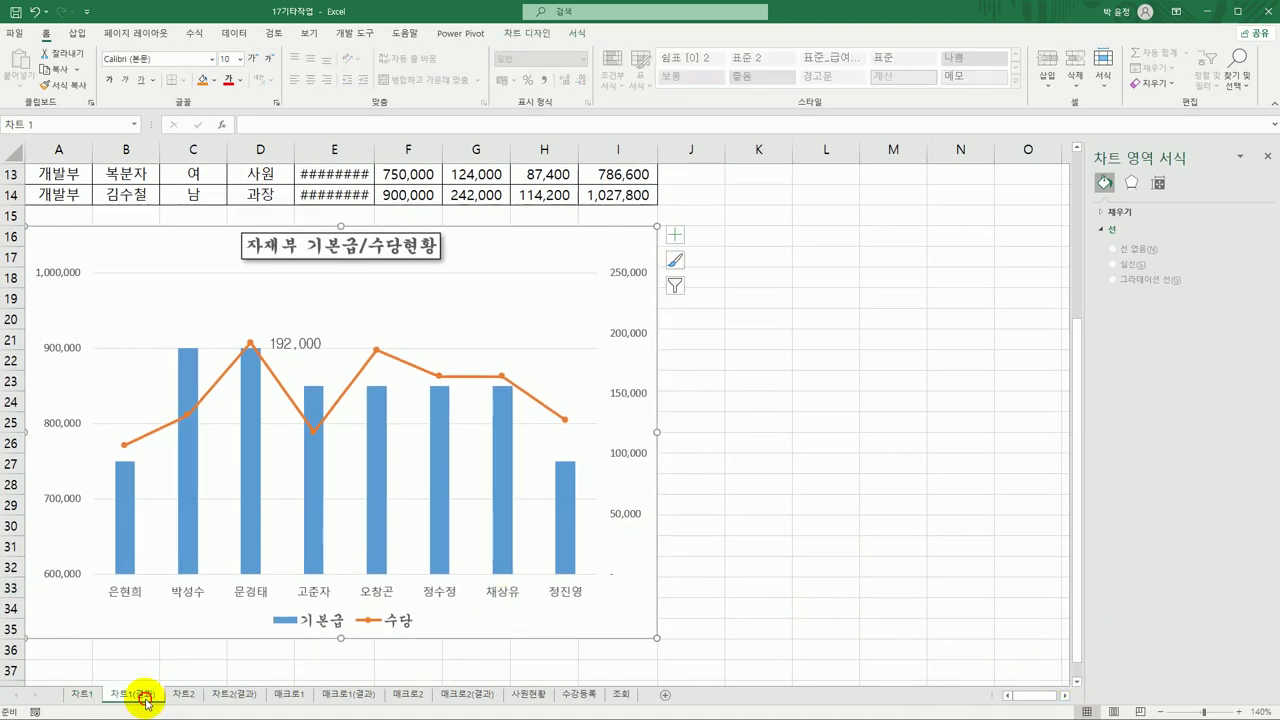
pyautogui.click(101, 697)
pyautogui.click(130, 694)
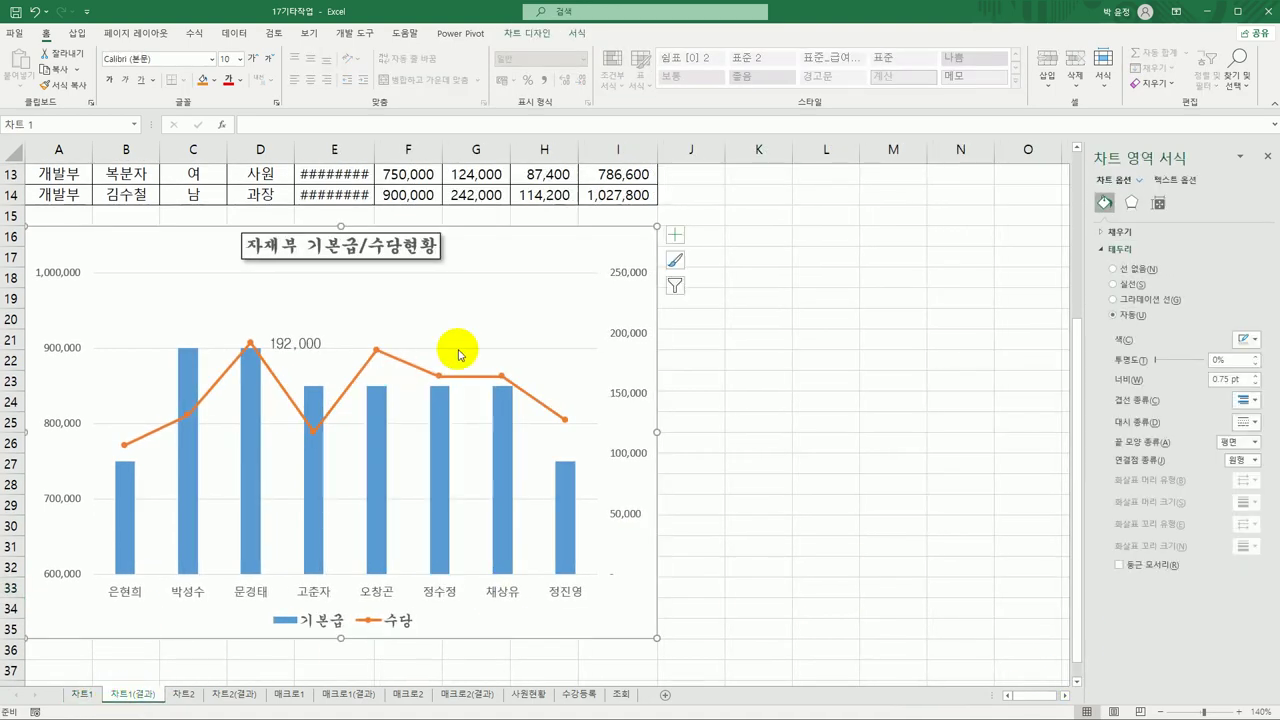
# Zoom the 차트2 and 차트2(결과) sheets to 140% as a group, ungroup them and return to 차트2
pyautogui.click(186, 694)
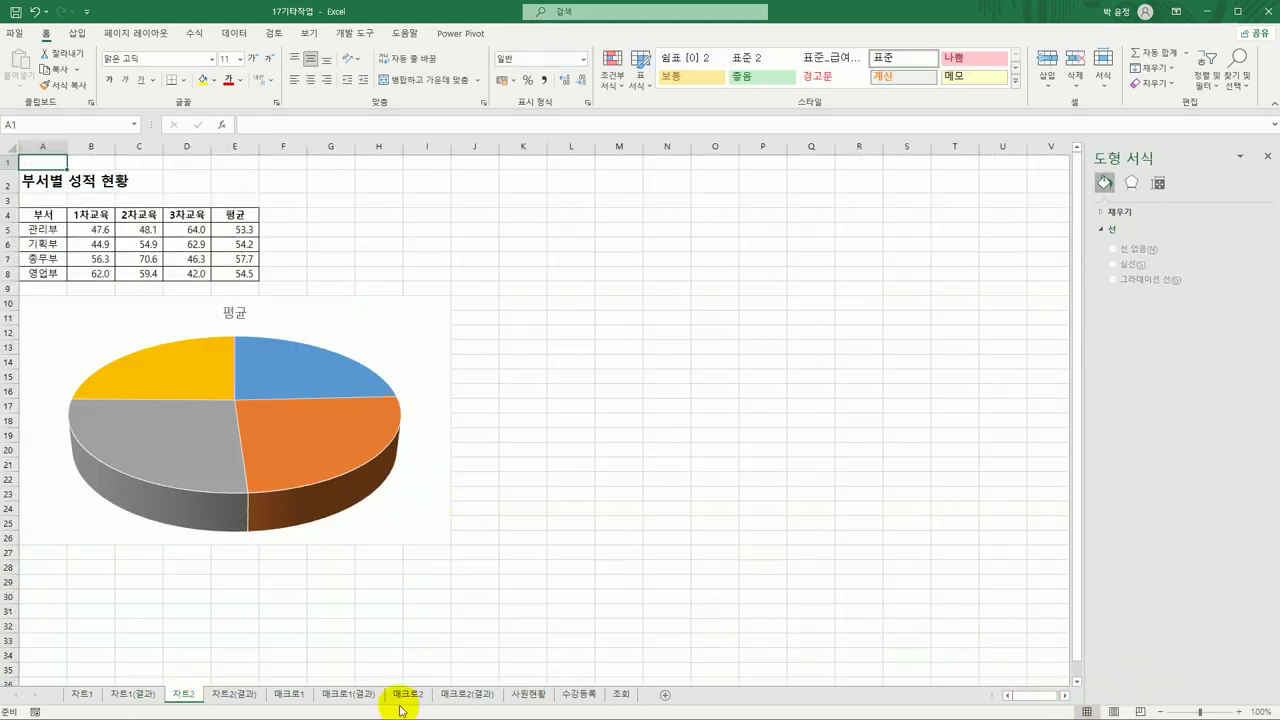
pyautogui.keyDown('ctrl'); pyautogui.click(235, 697); pyautogui.keyUp('ctrl')
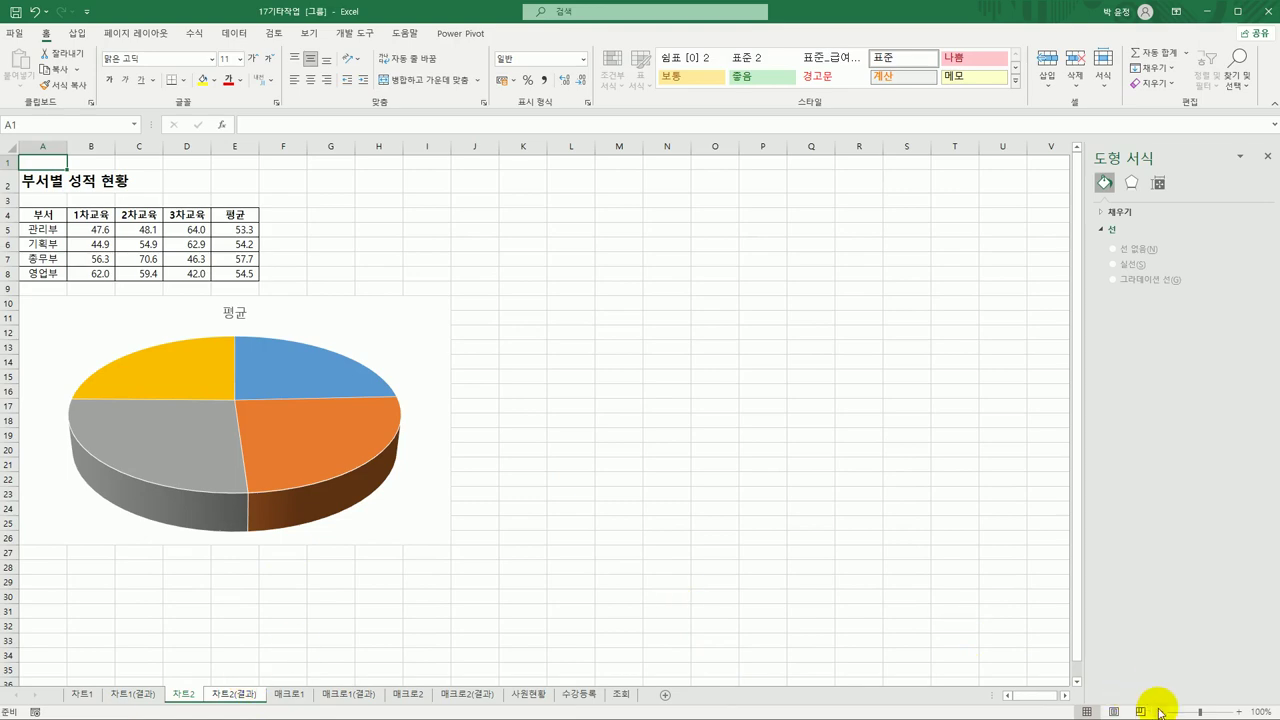
pyautogui.click(1238, 712)
pyautogui.click(1238, 712)
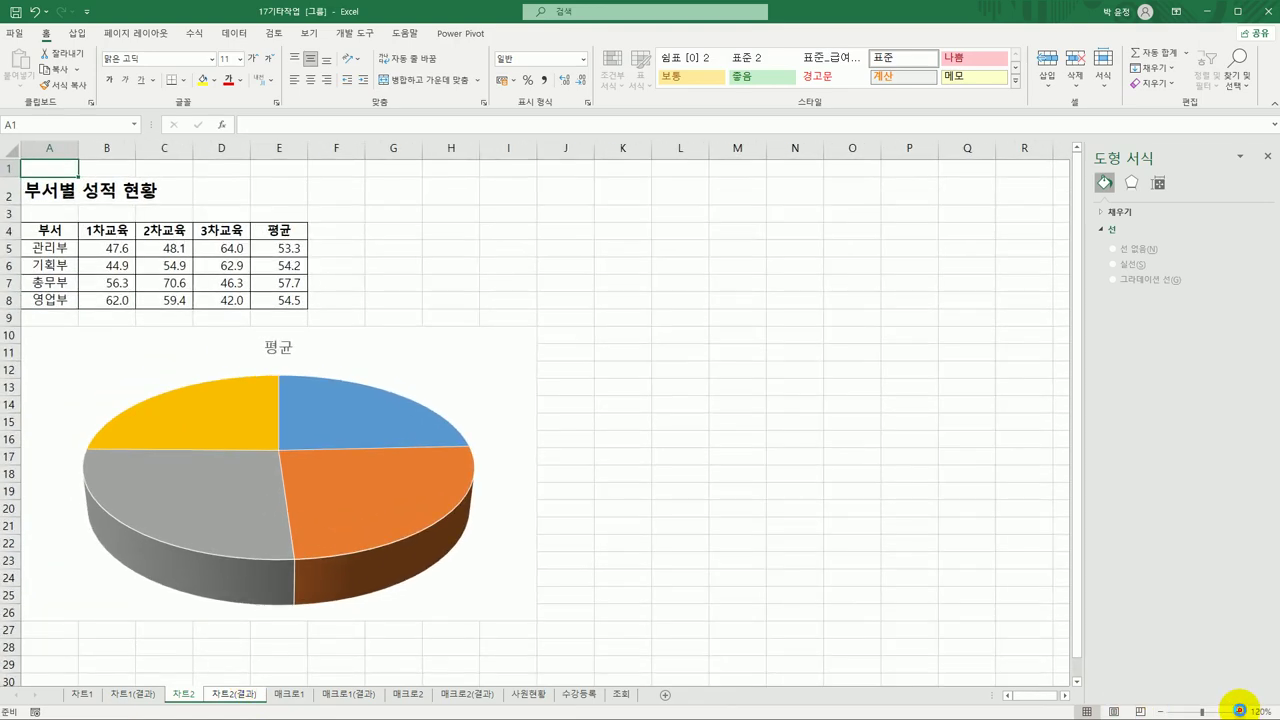
pyautogui.click(1238, 712)
pyautogui.click(1238, 712)
pyautogui.click(845, 514)
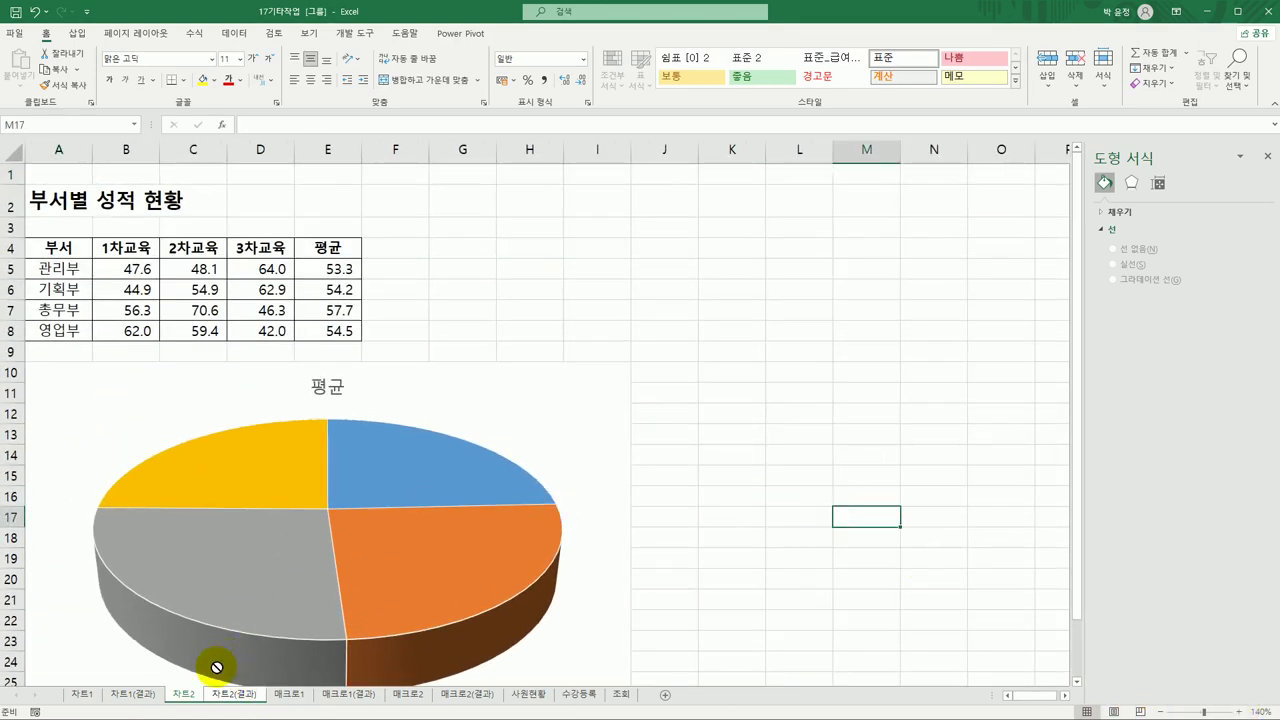
pyautogui.click(141, 693)
pyautogui.click(182, 693)
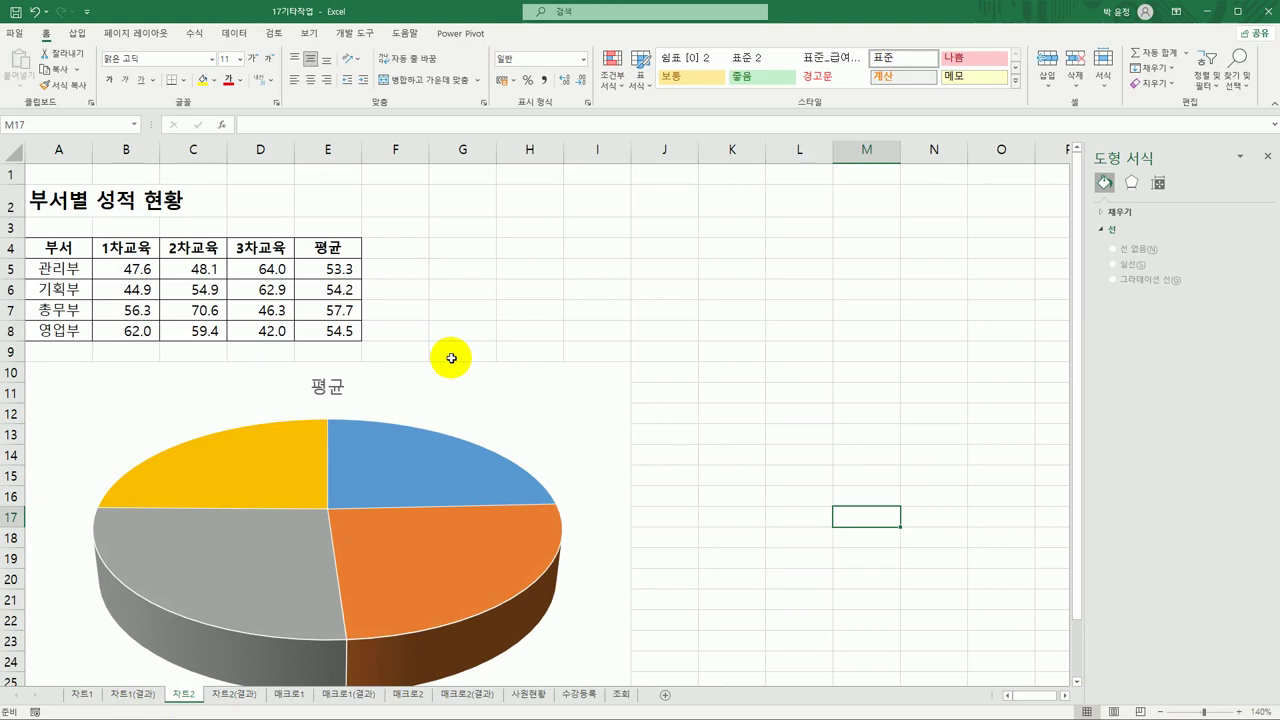
# Link the pie chart's title to cell A2 of the 차트2 sheet
pyautogui.click(328, 385)
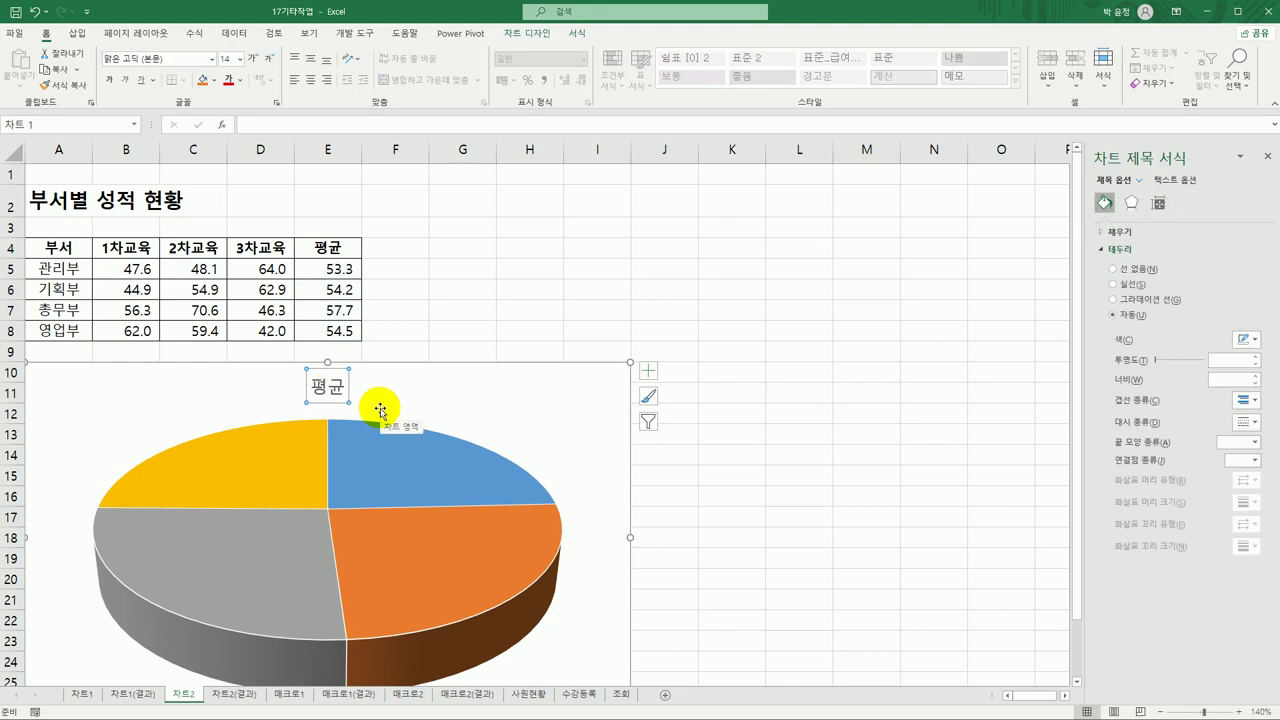
pyautogui.click(648, 371)
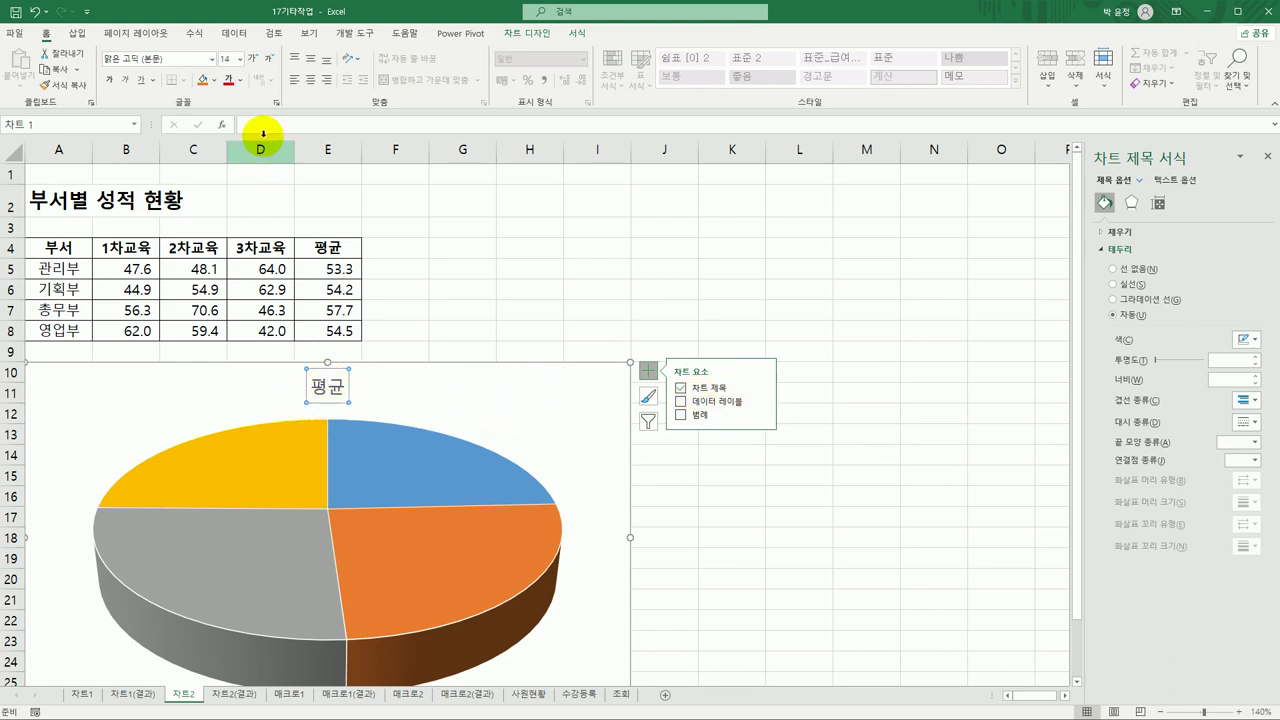
pyautogui.click(262, 128)
pyautogui.write('=')
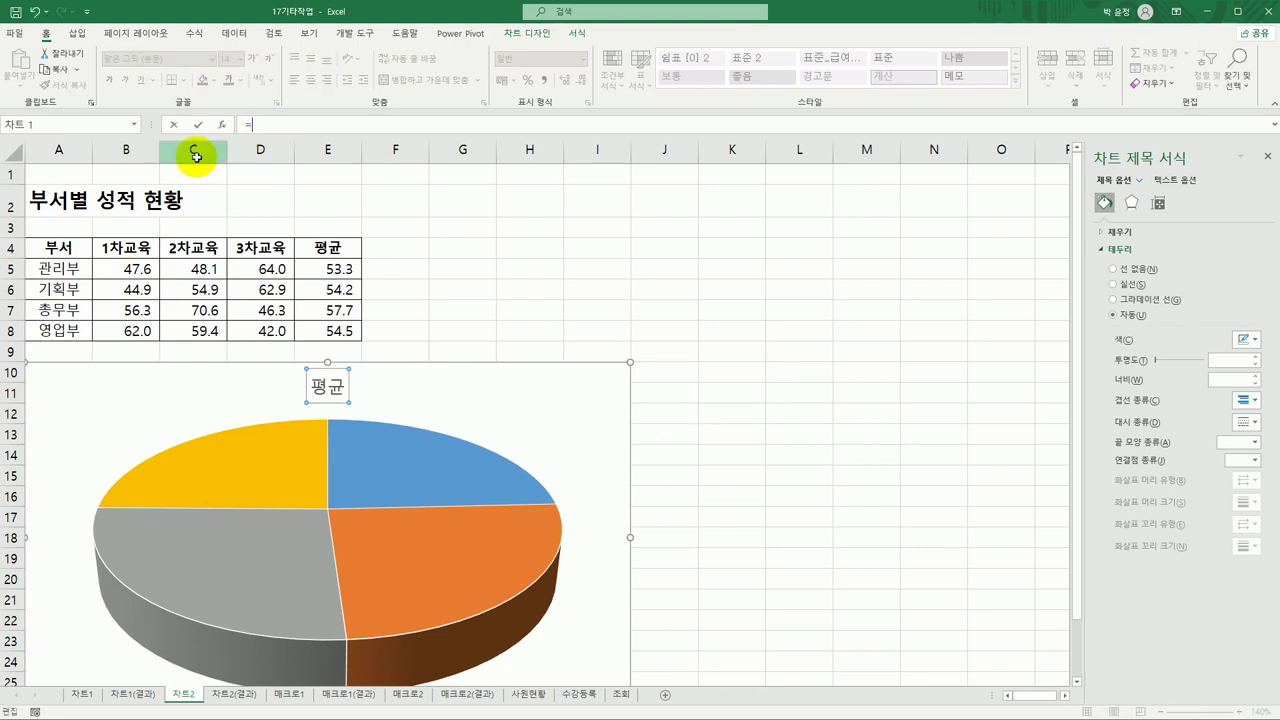
pyautogui.click(71, 203)
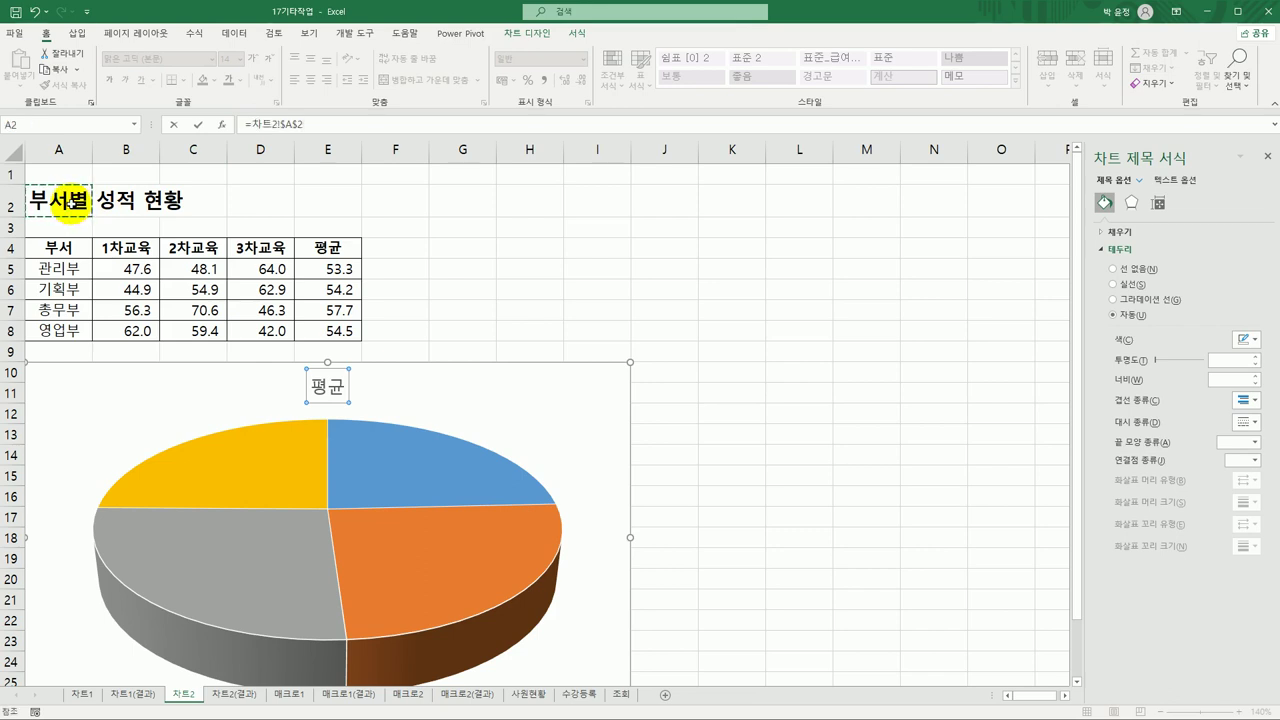
pyautogui.press('Return')
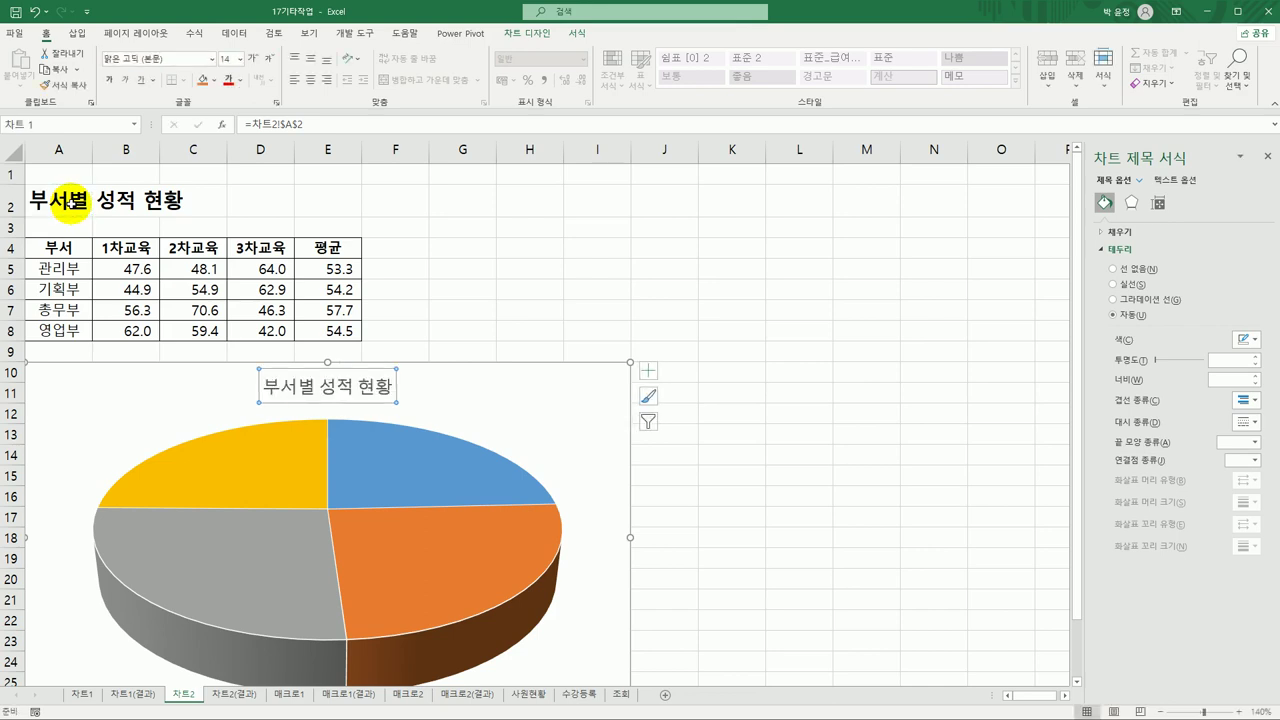
pyautogui.click(240, 66)
pyautogui.click(243, 170)
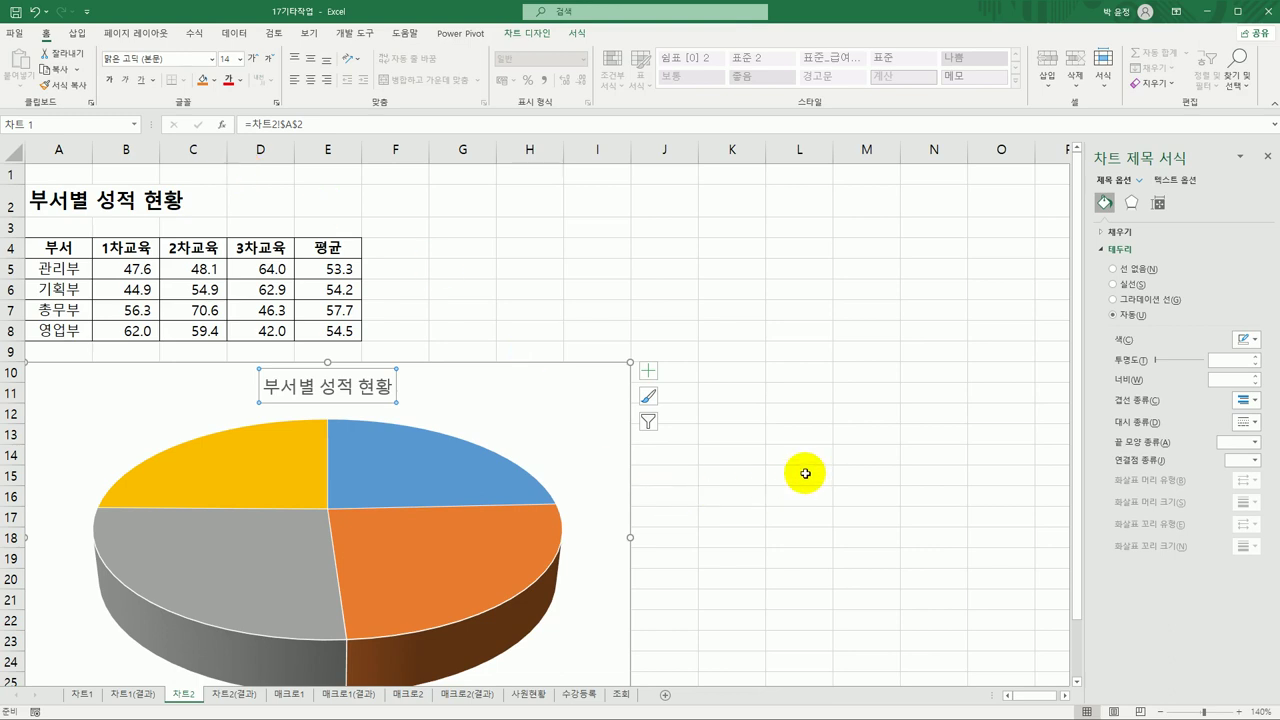
# Select the chart area of the pie chart on the 차트2 sheet
pyautogui.scroll(-3, 805, 471)
pyautogui.scroll(-1, 805, 471)
pyautogui.click(600, 217)
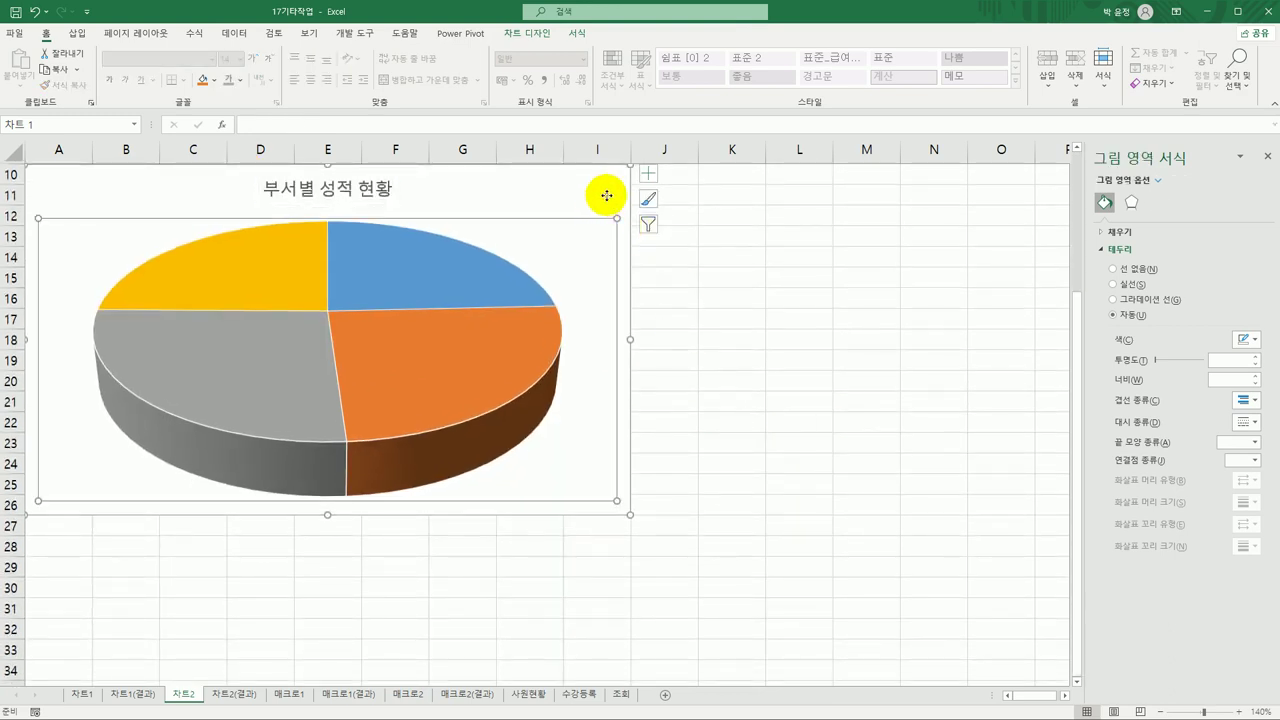
pyautogui.click(606, 191)
pyautogui.scroll(3, 614, 377)
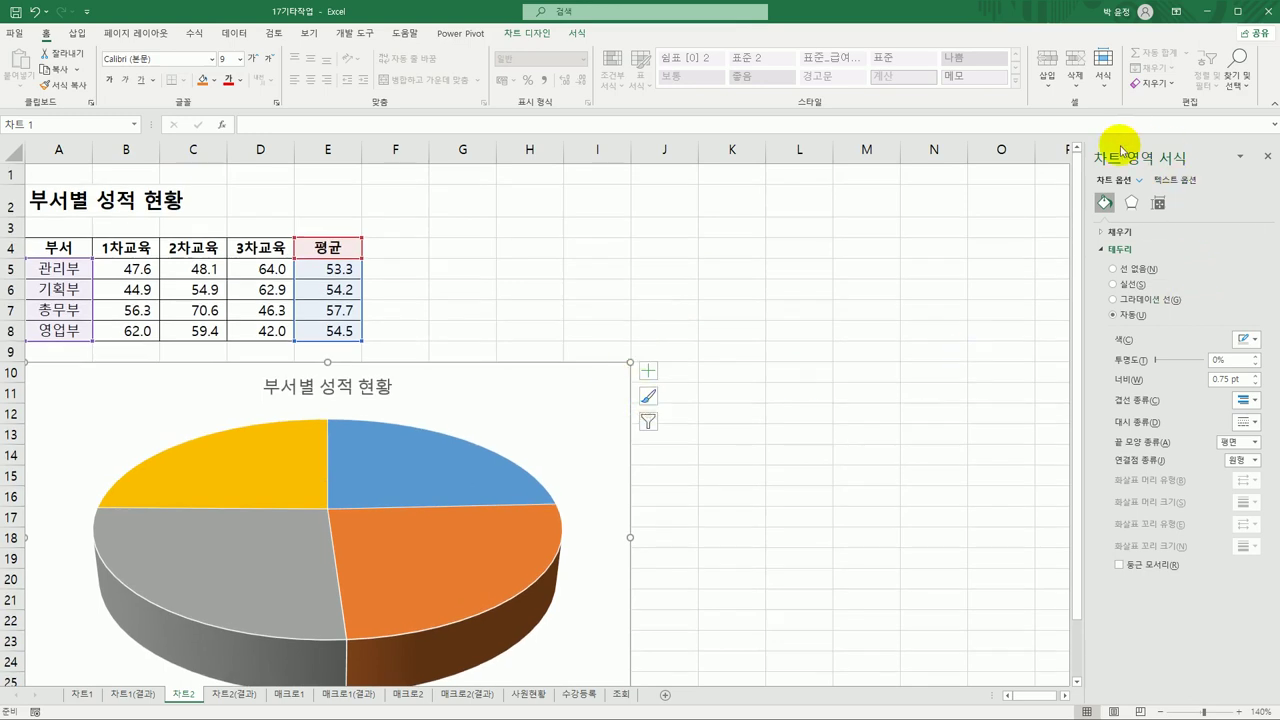
pyautogui.click(1131, 203)
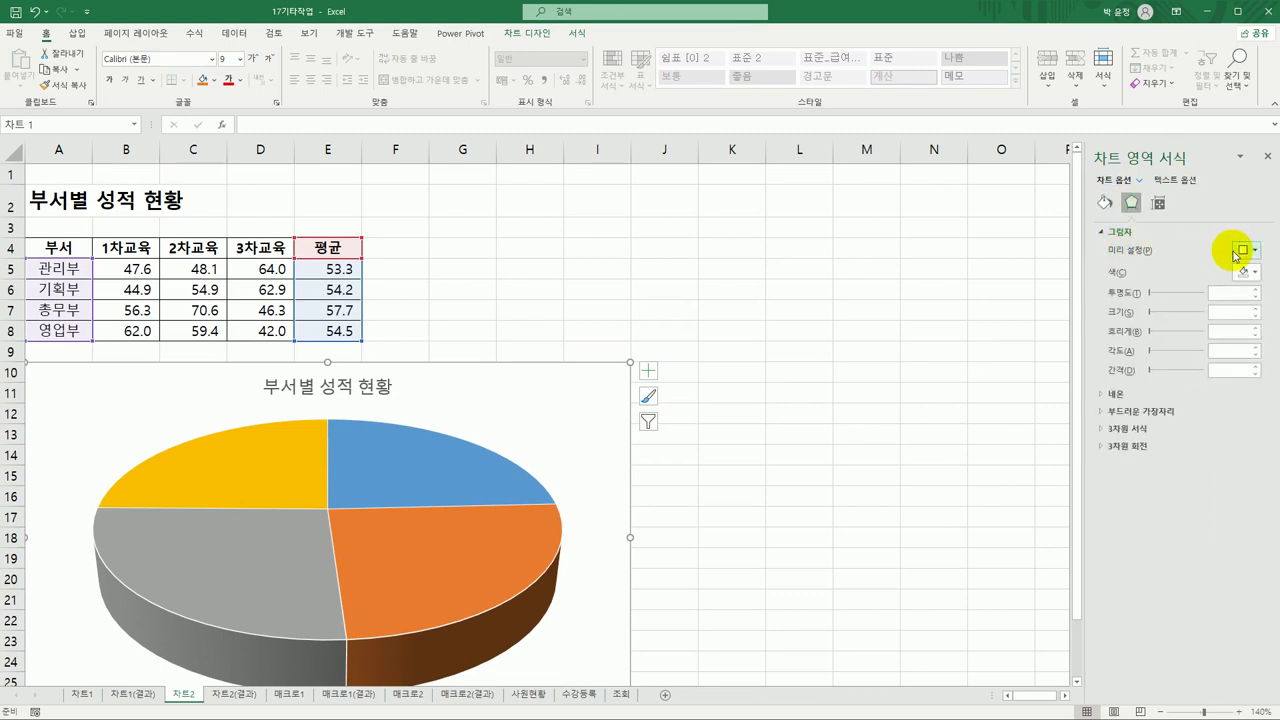
pyautogui.click(1253, 252)
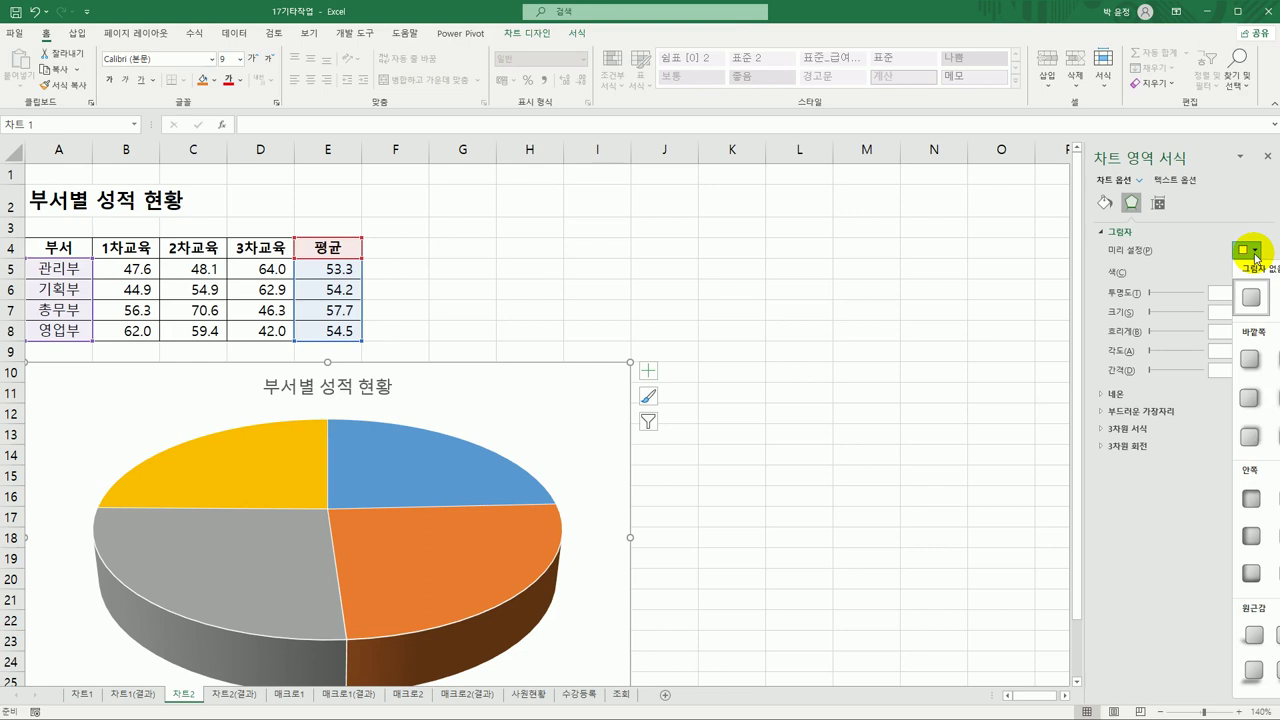
pyautogui.click(1255, 257)
# Apply the outer shadow 오프셋: 오른쪽 아래 to the pie chart's chart area
pyautogui.click(537, 36)
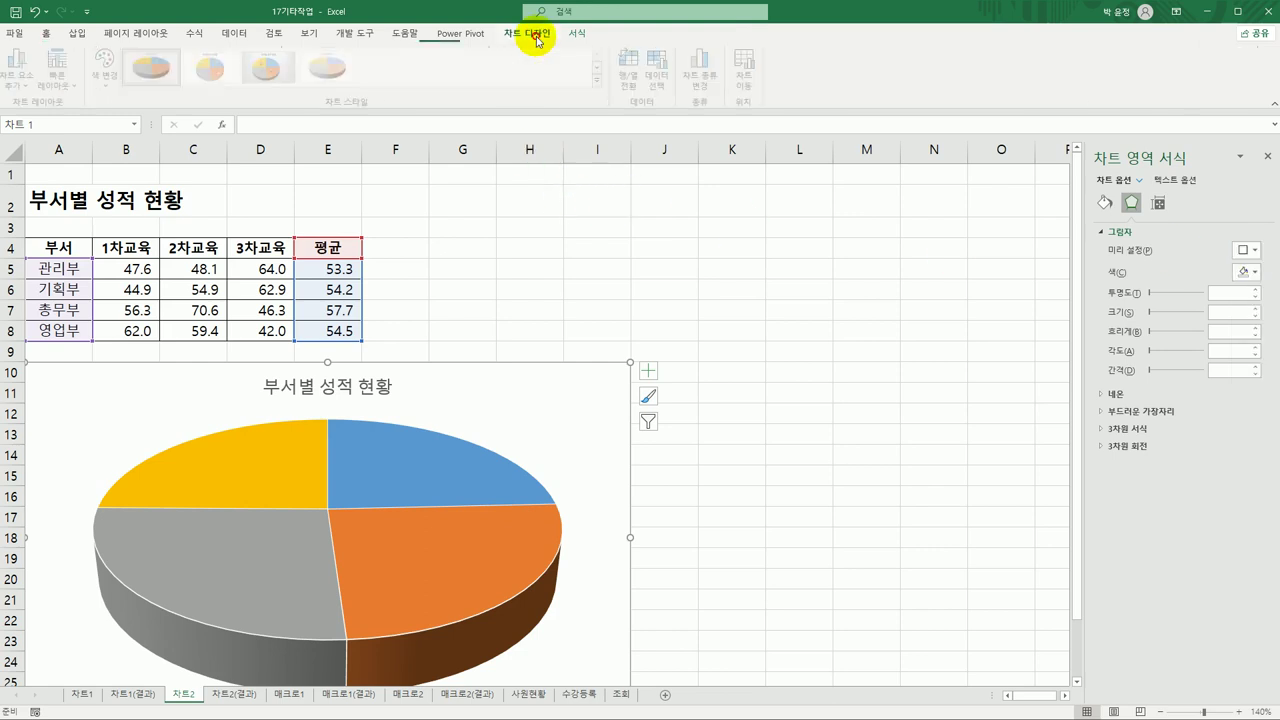
pyautogui.click(577, 33)
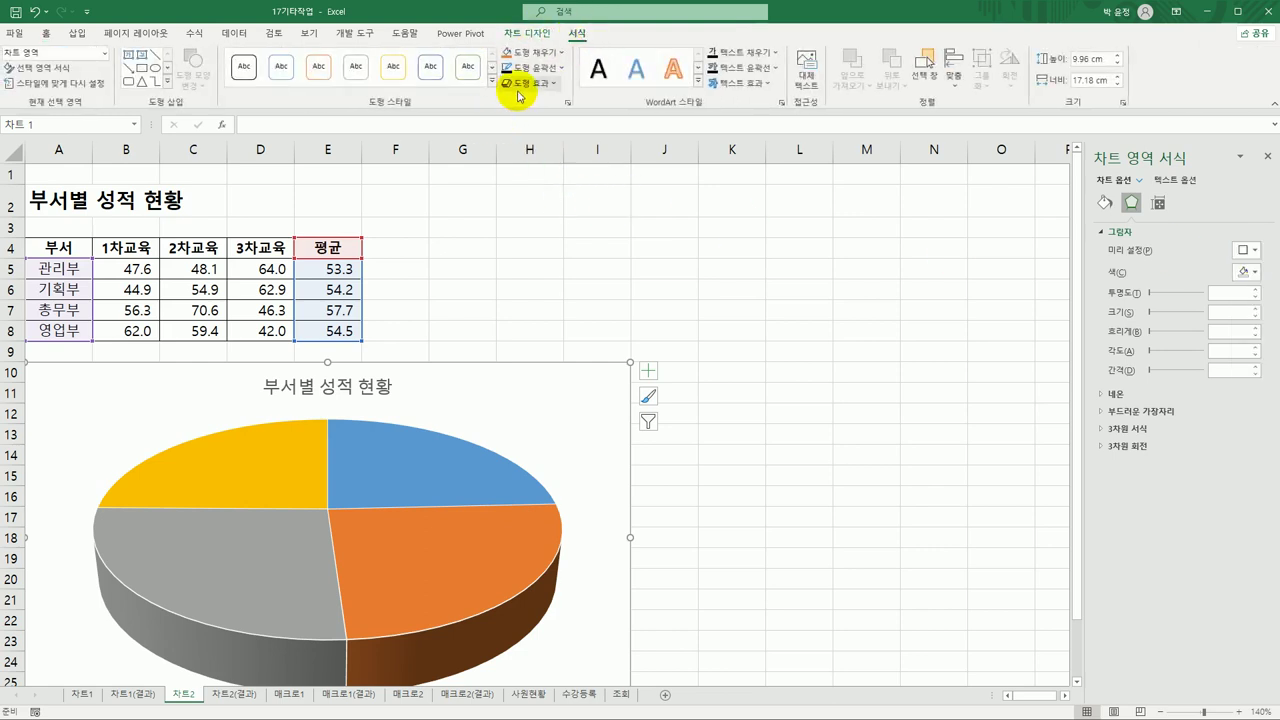
pyautogui.click(519, 88)
pyautogui.moveTo(566, 148)
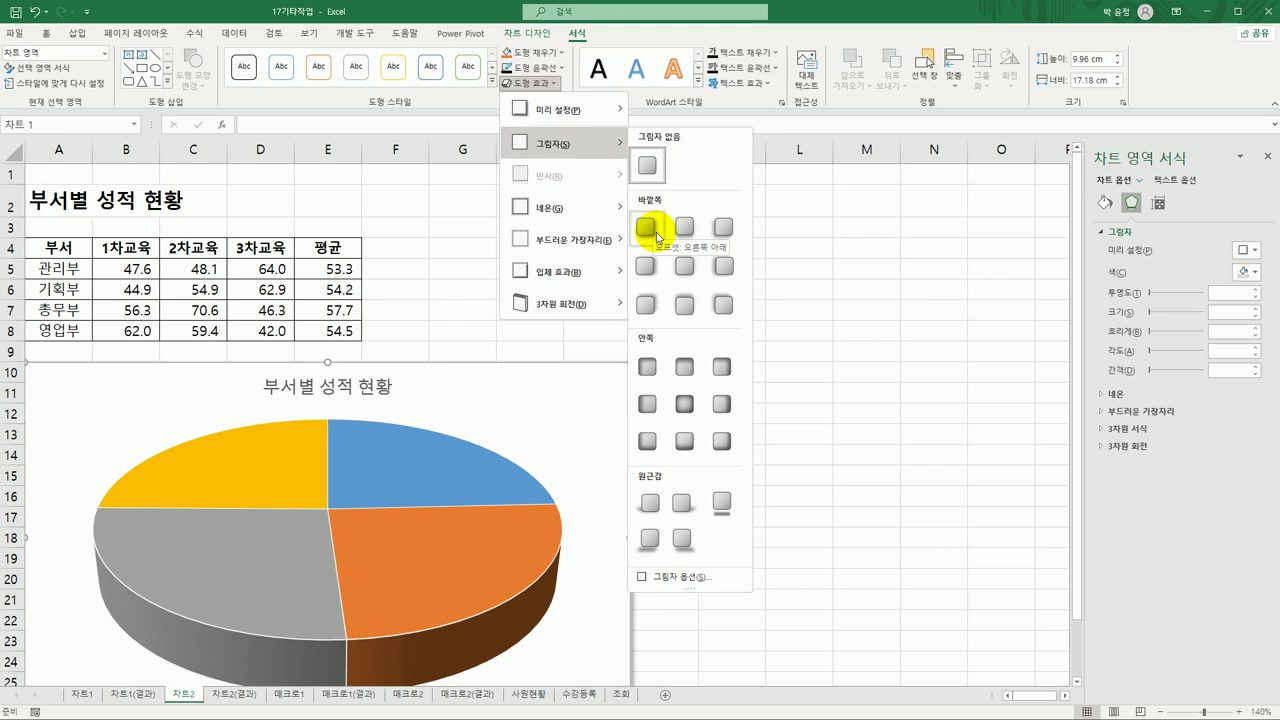
pyautogui.click(657, 236)
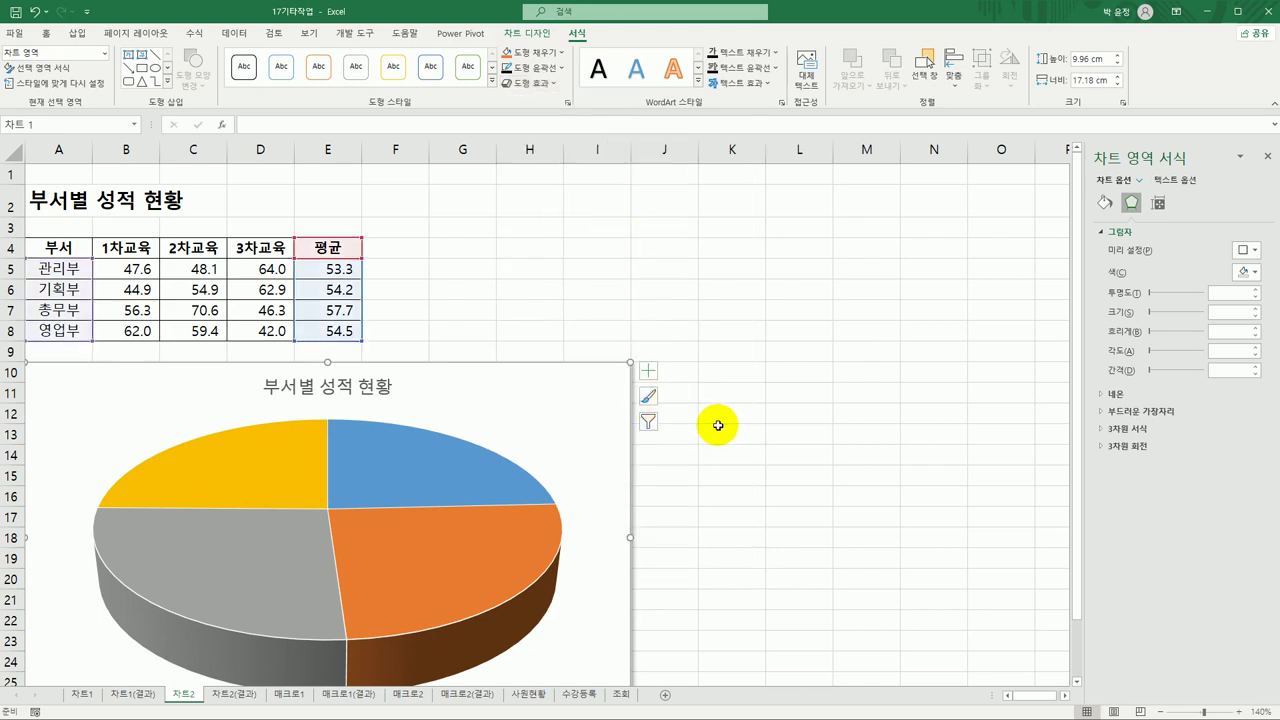
# Give the pie chart's border rounded corners (둥근 모서리) and check the result
pyautogui.click(1103, 205)
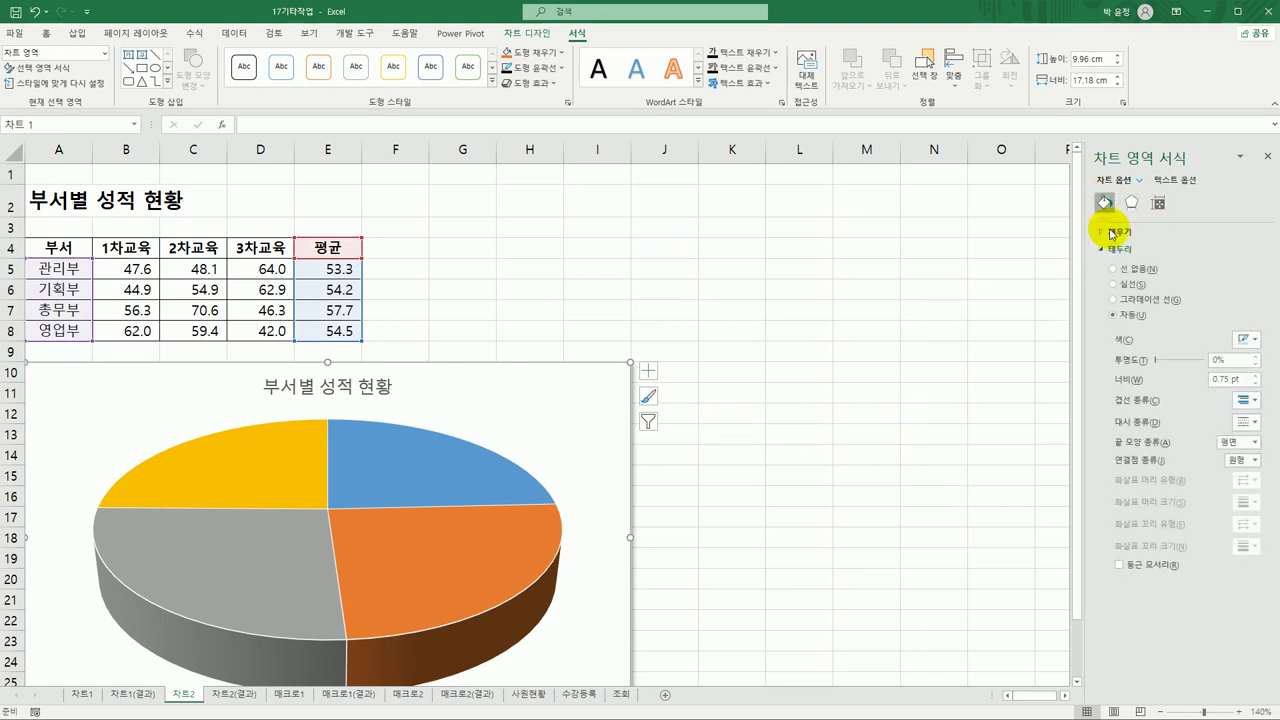
pyautogui.click(1120, 566)
pyautogui.click(745, 516)
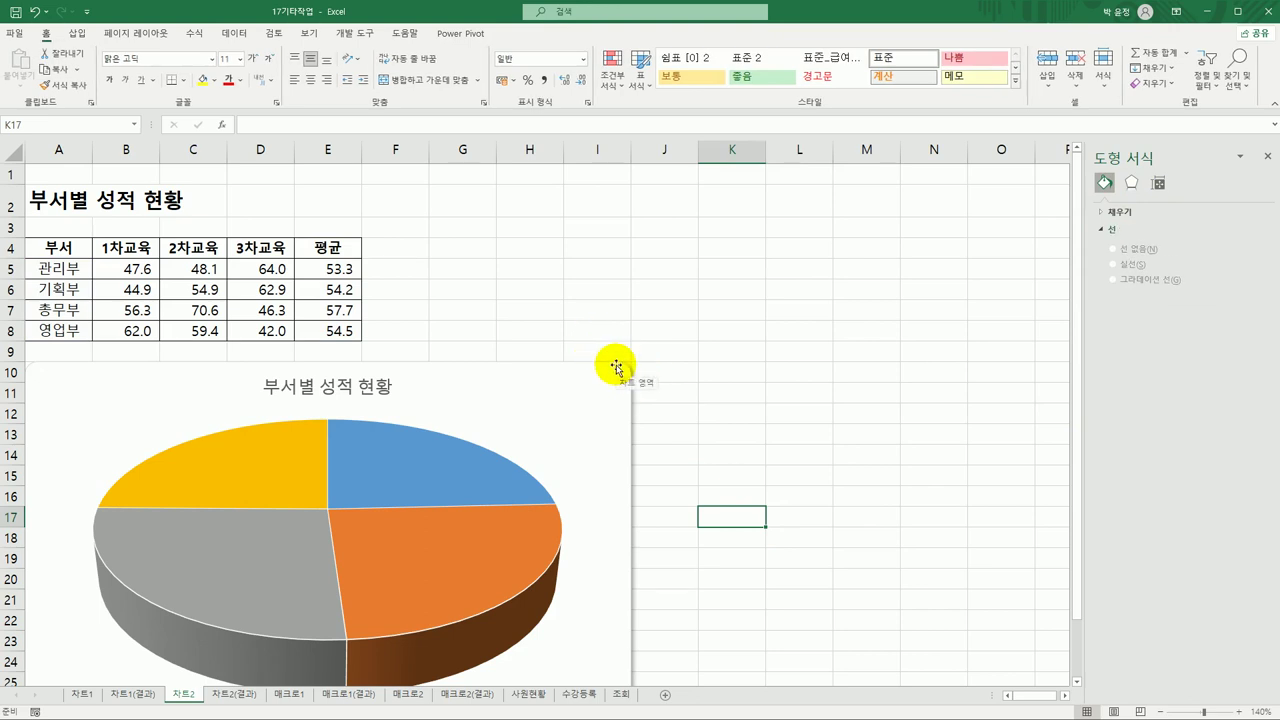
pyautogui.scroll(-3, 617, 367)
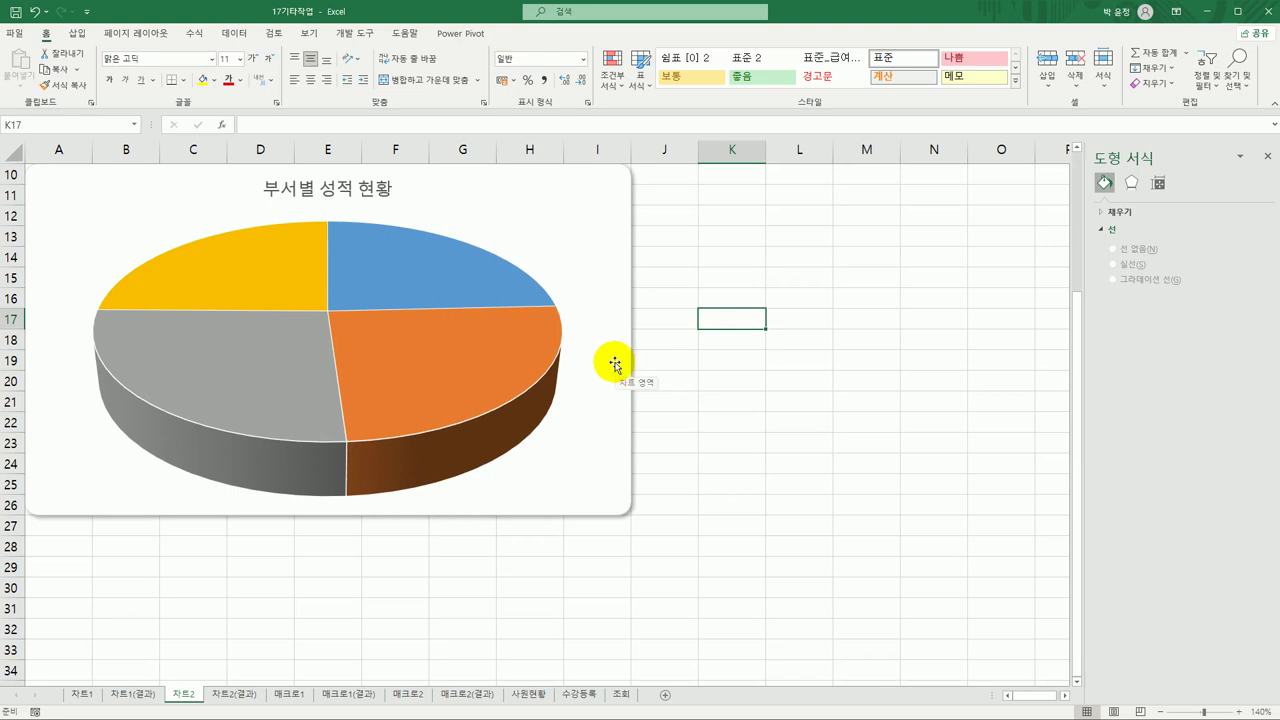
# Add data labels to the 평균 series of the pie chart and open the detailed label formatting options
pyautogui.click(486, 271)
pyautogui.scroll(3, 743, 290)
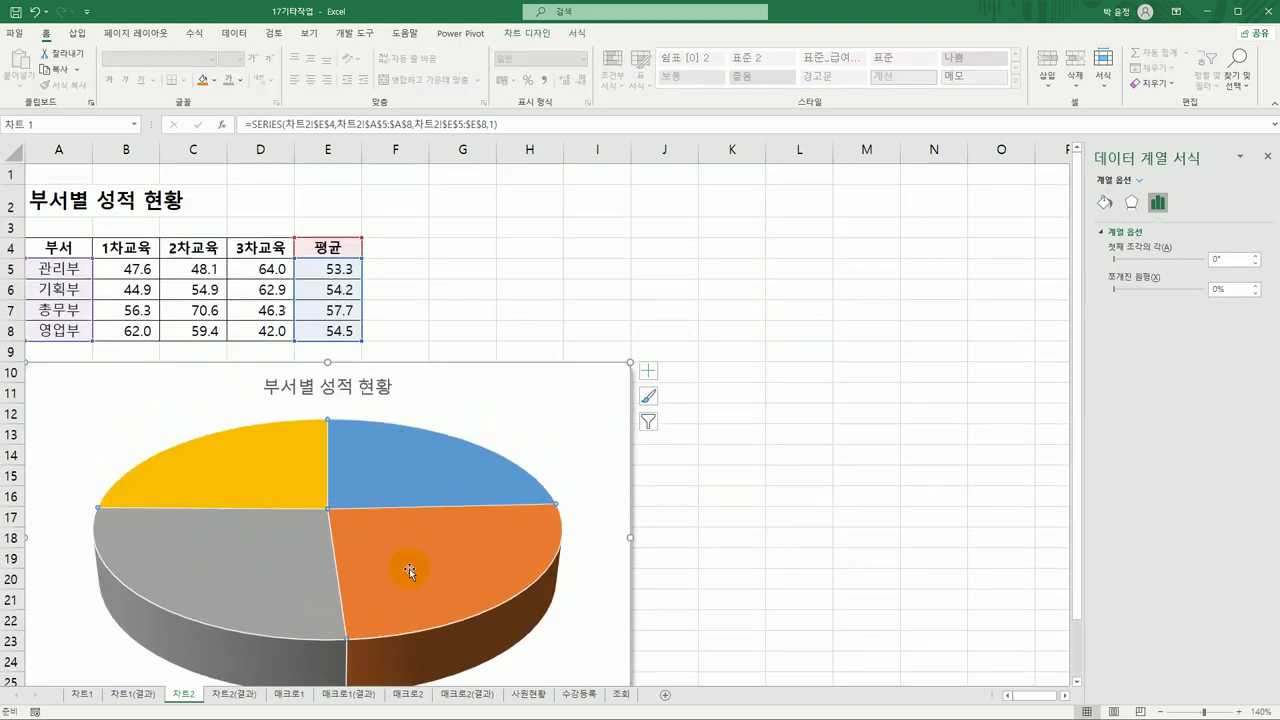
pyautogui.click(648, 372)
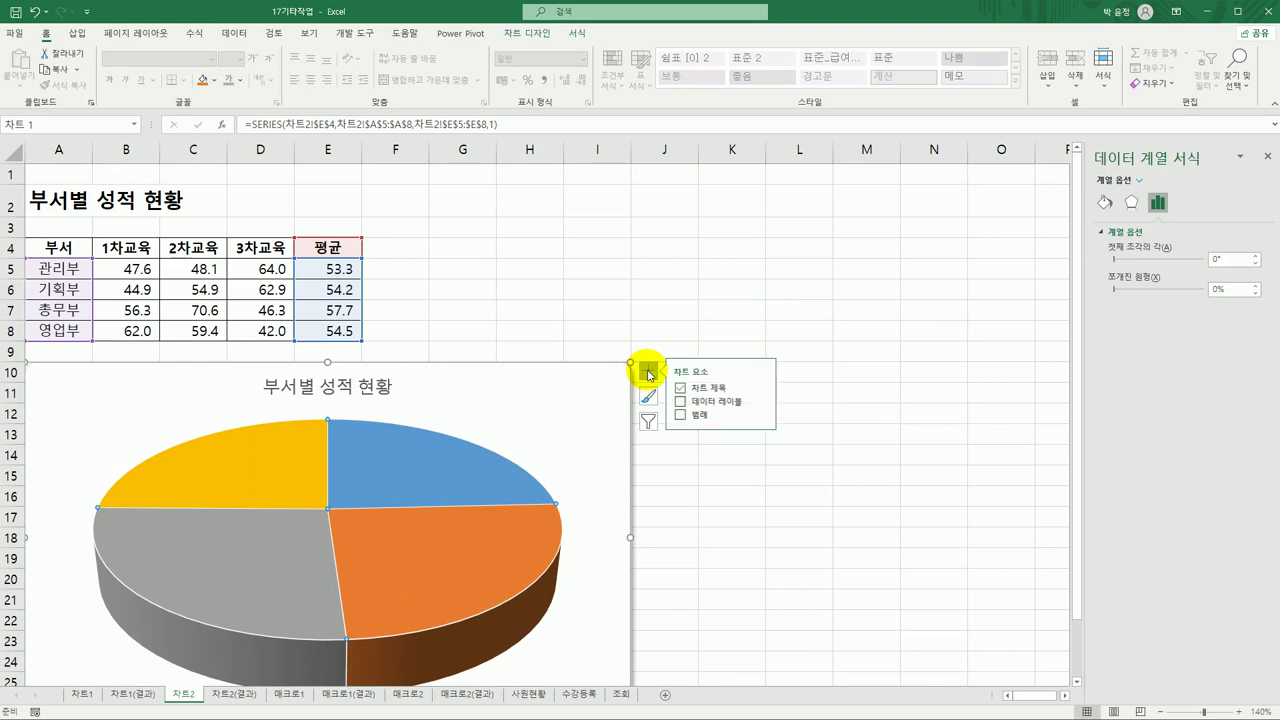
pyautogui.click(760, 404)
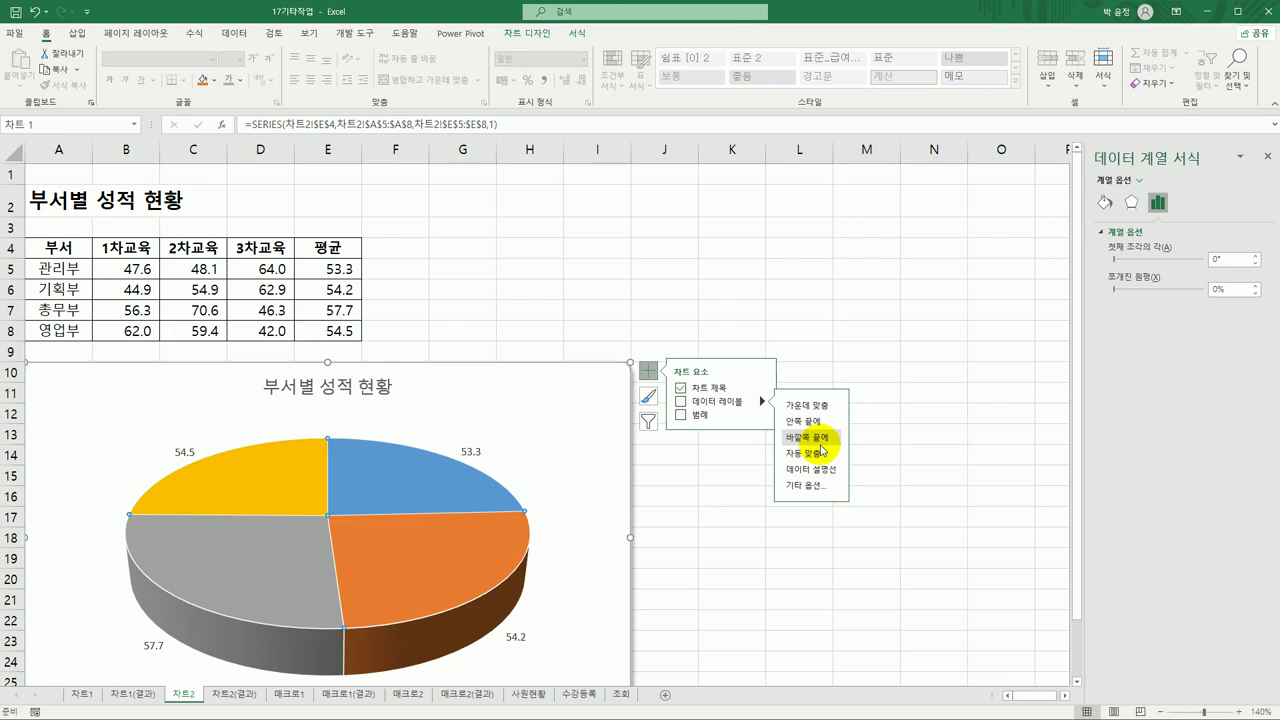
pyautogui.click(810, 486)
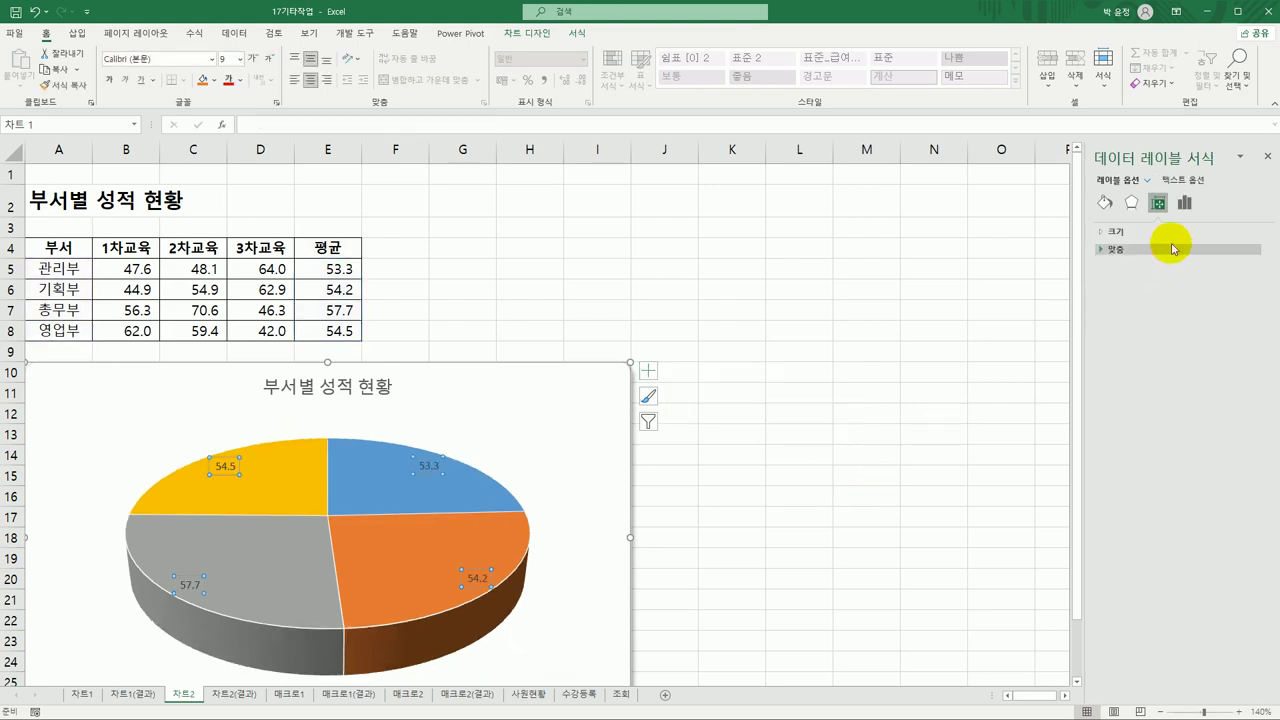
# Set the pie chart's data labels to show the category name (항목 이름) and percentage (백분율) instead of the value
pyautogui.click(1185, 206)
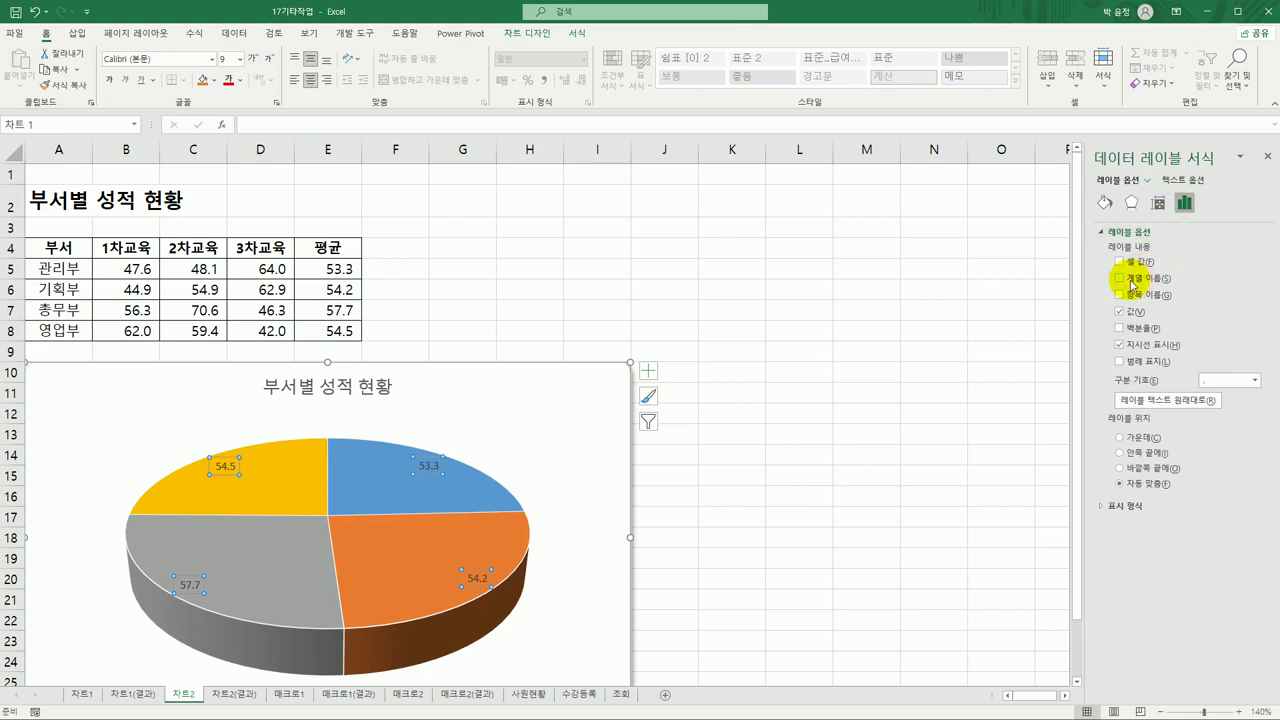
pyautogui.click(1120, 328)
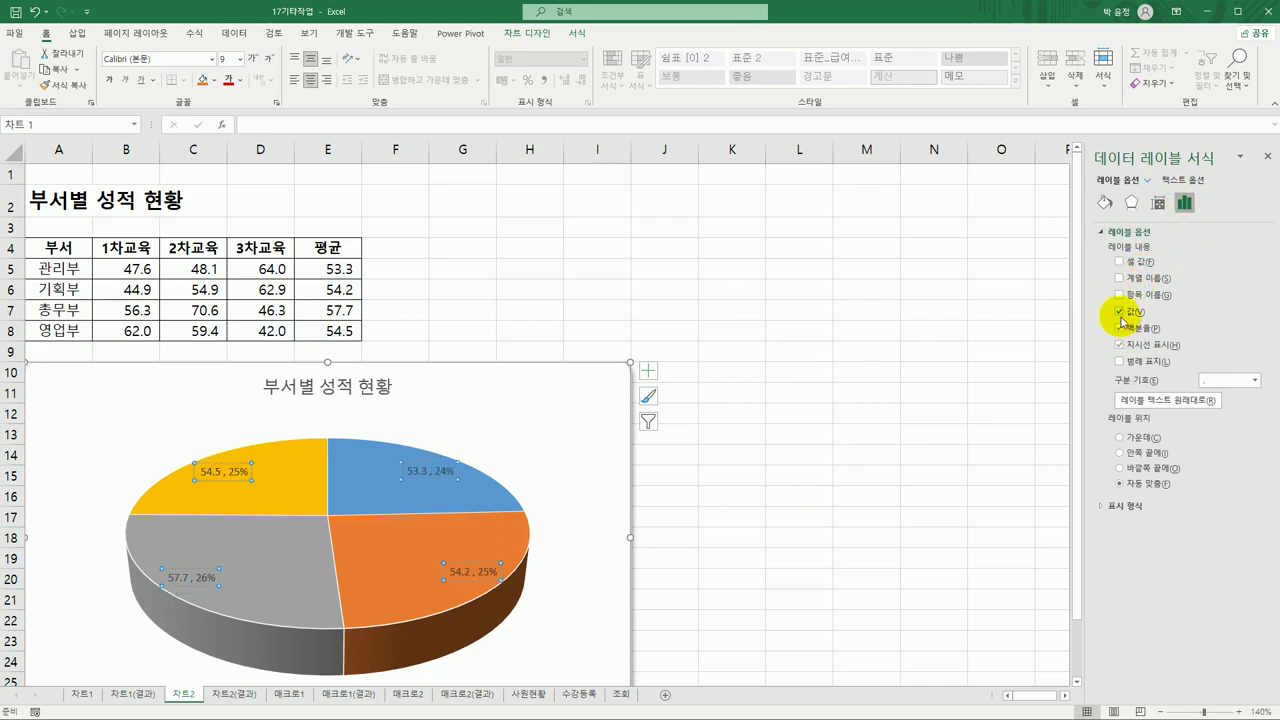
pyautogui.click(1120, 312)
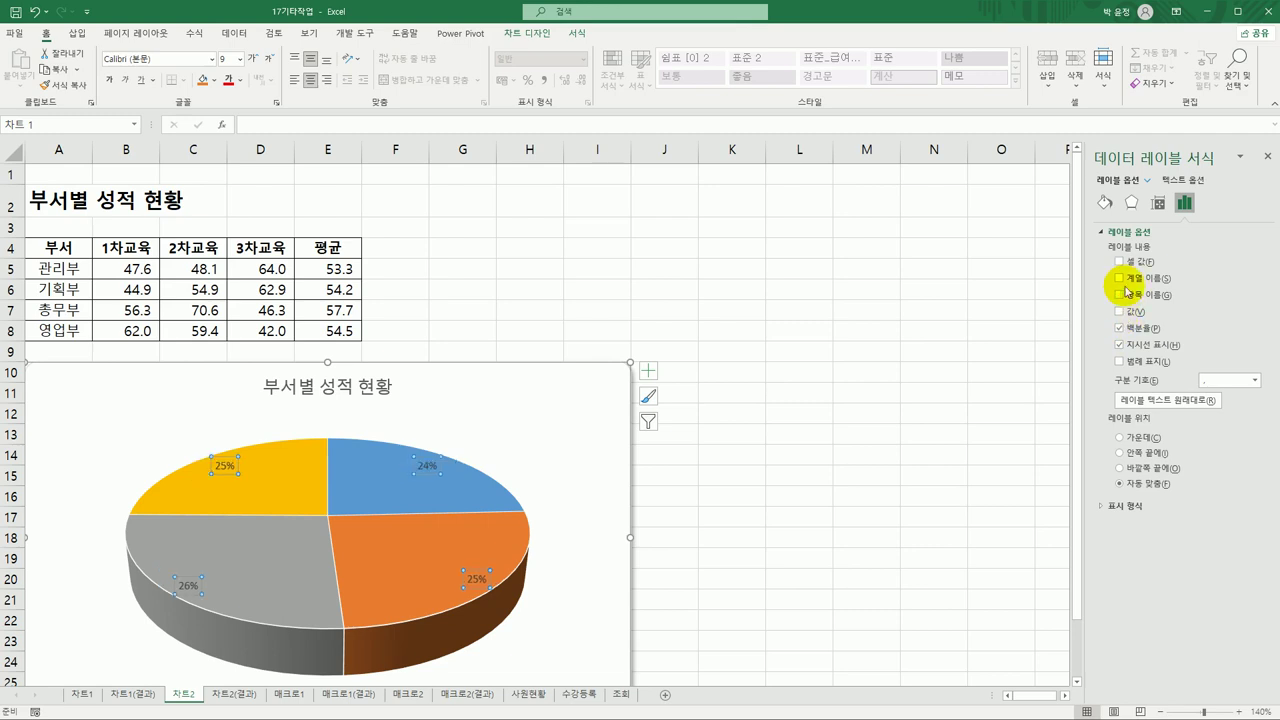
pyautogui.click(1120, 295)
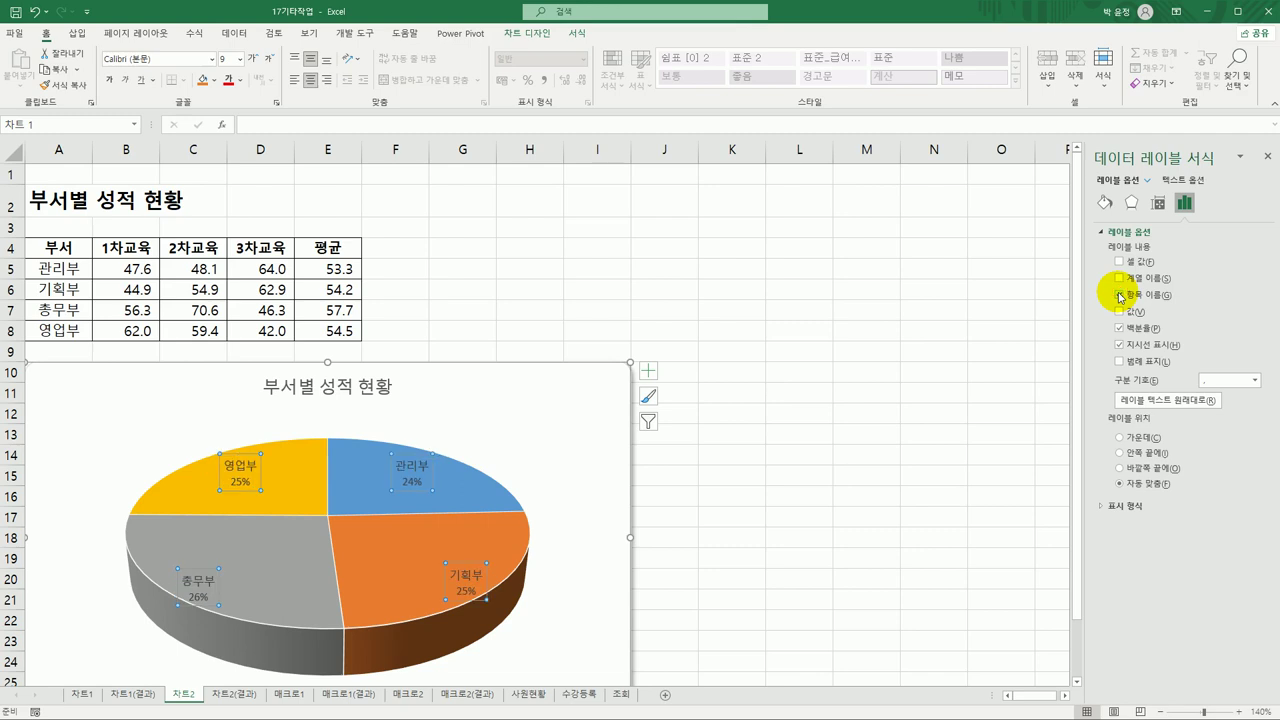
# Place the data labels at 바깥쪽 끝에 with (줄 바꿈) as the separator and check the chart
pyautogui.click(1121, 468)
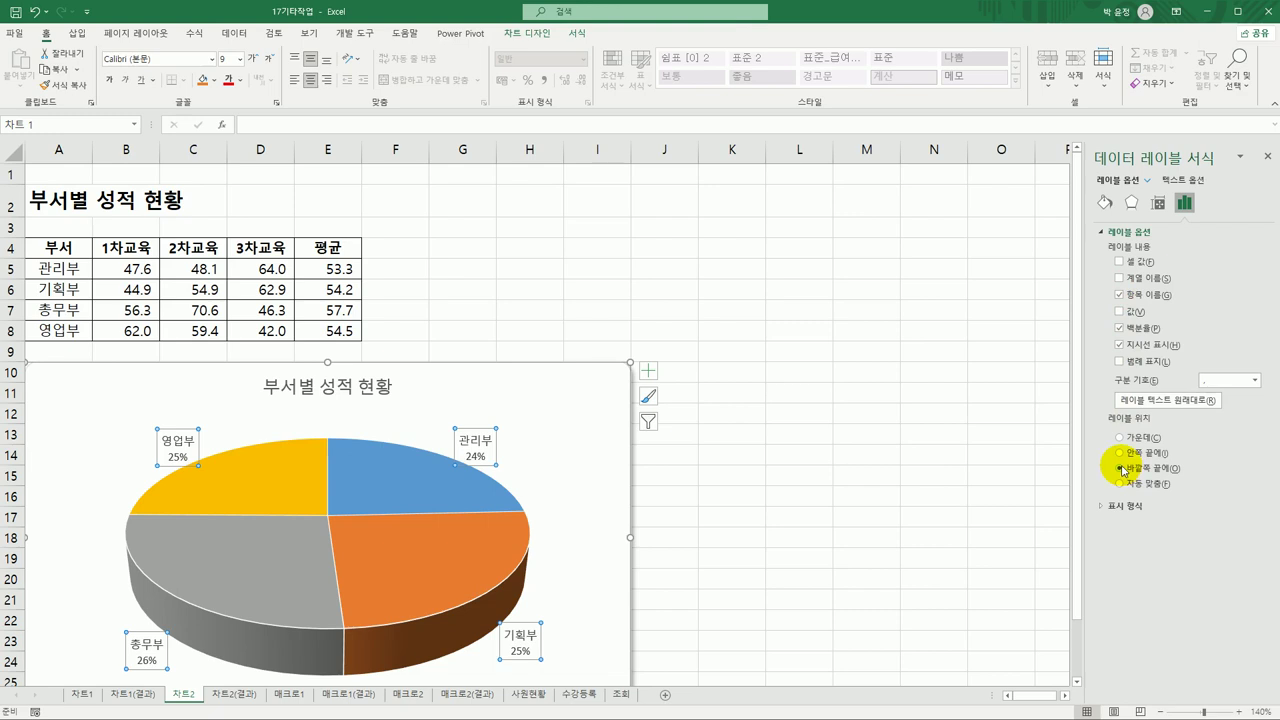
pyautogui.click(1254, 381)
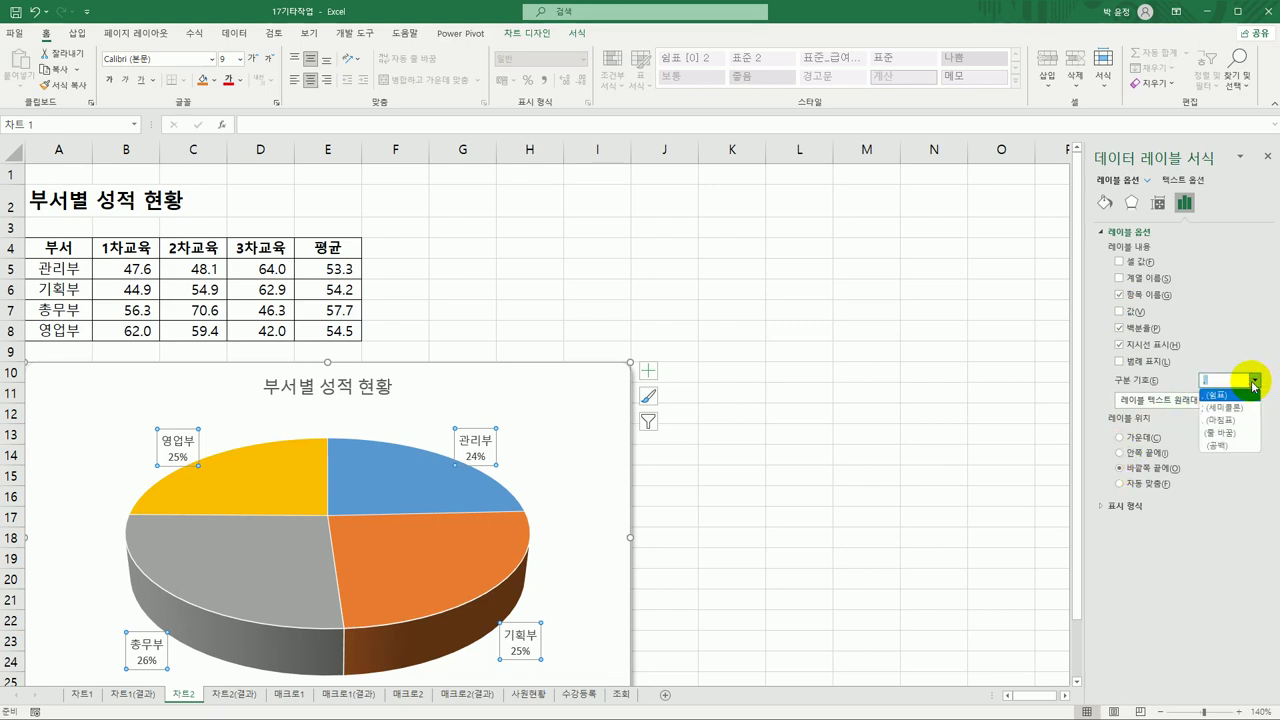
pyautogui.click(1237, 432)
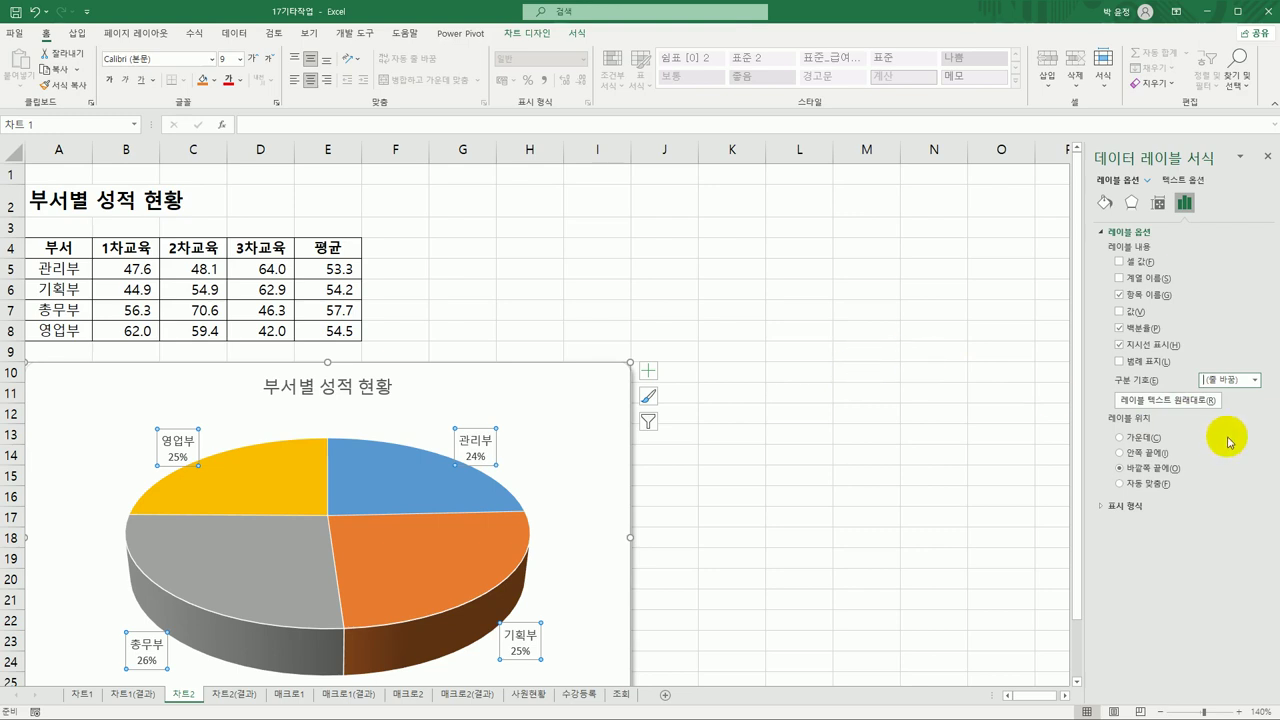
pyautogui.click(754, 537)
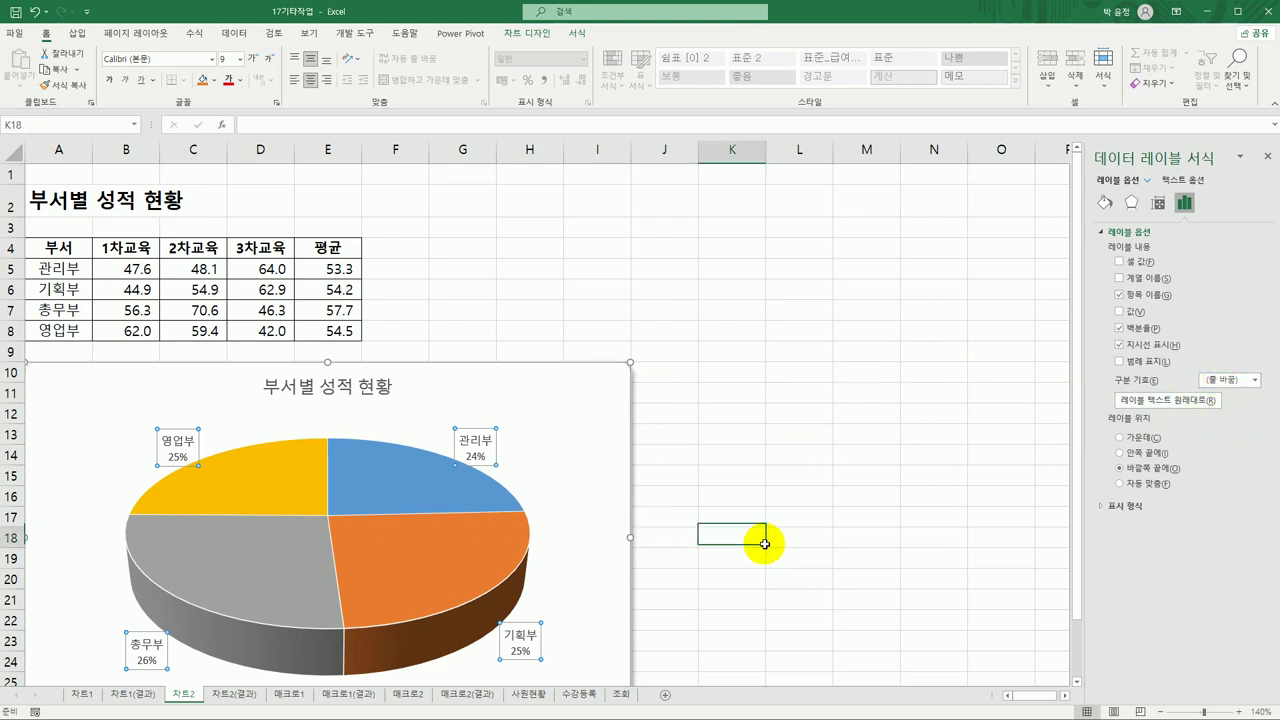
pyautogui.scroll(-3, 752, 530)
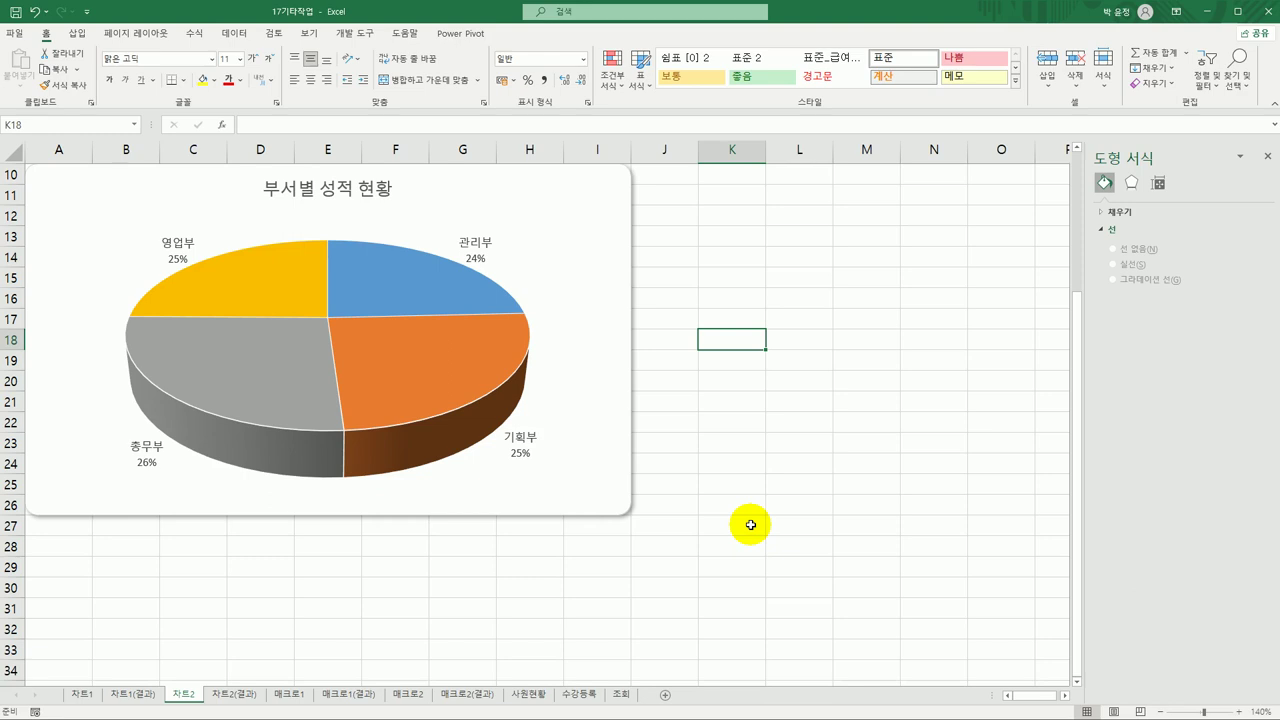
# Pull only the 기획부 slice out of the pie to an explosion of 11%
pyautogui.click(449, 378)
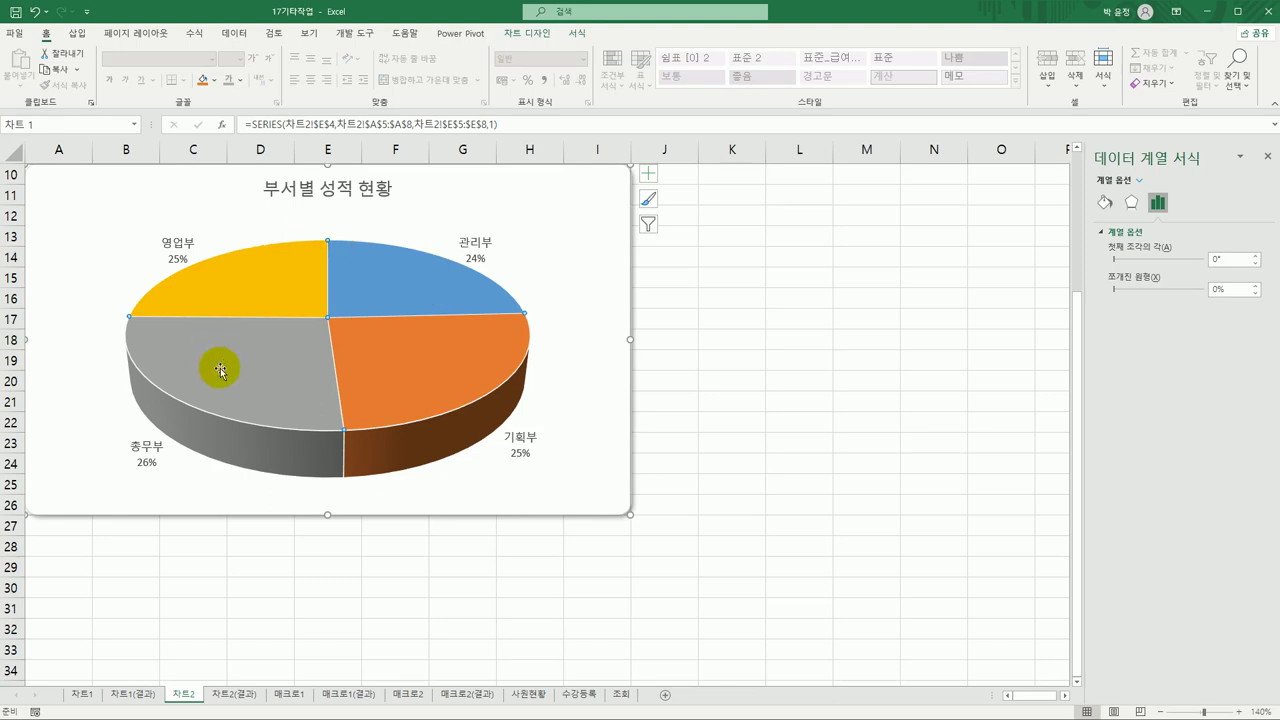
pyautogui.moveTo(306, 416)
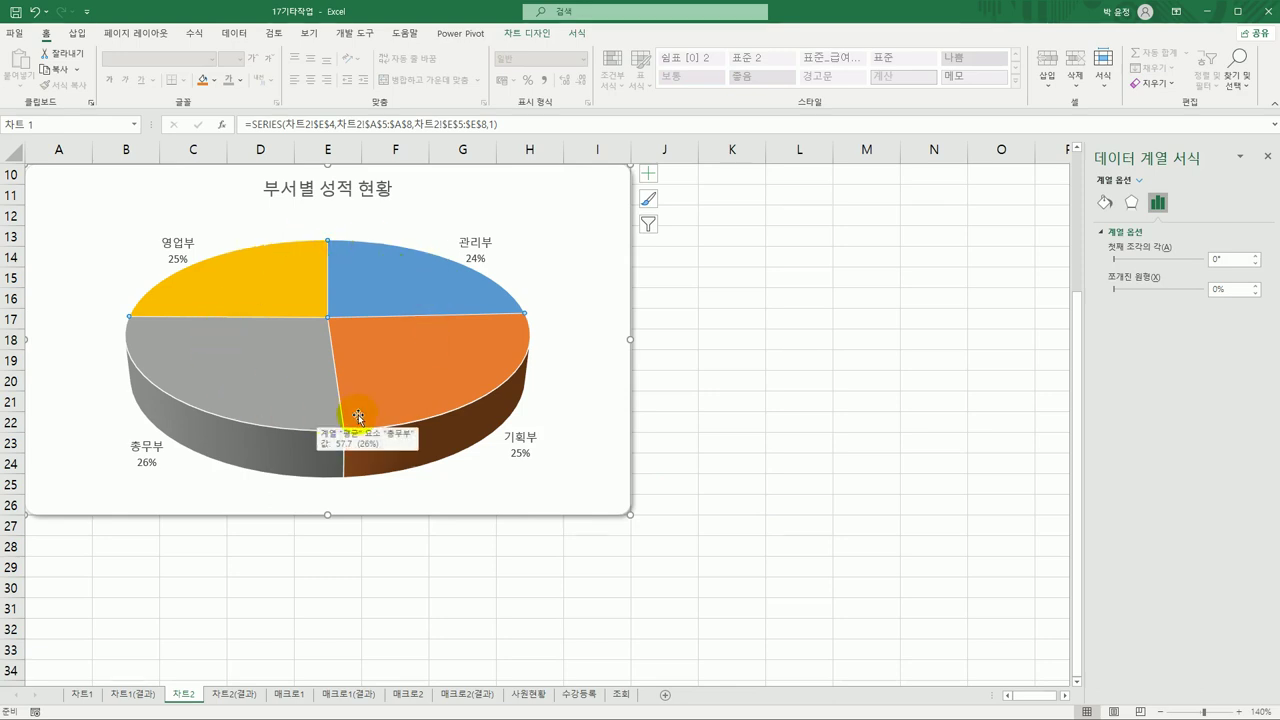
pyautogui.click(380, 376)
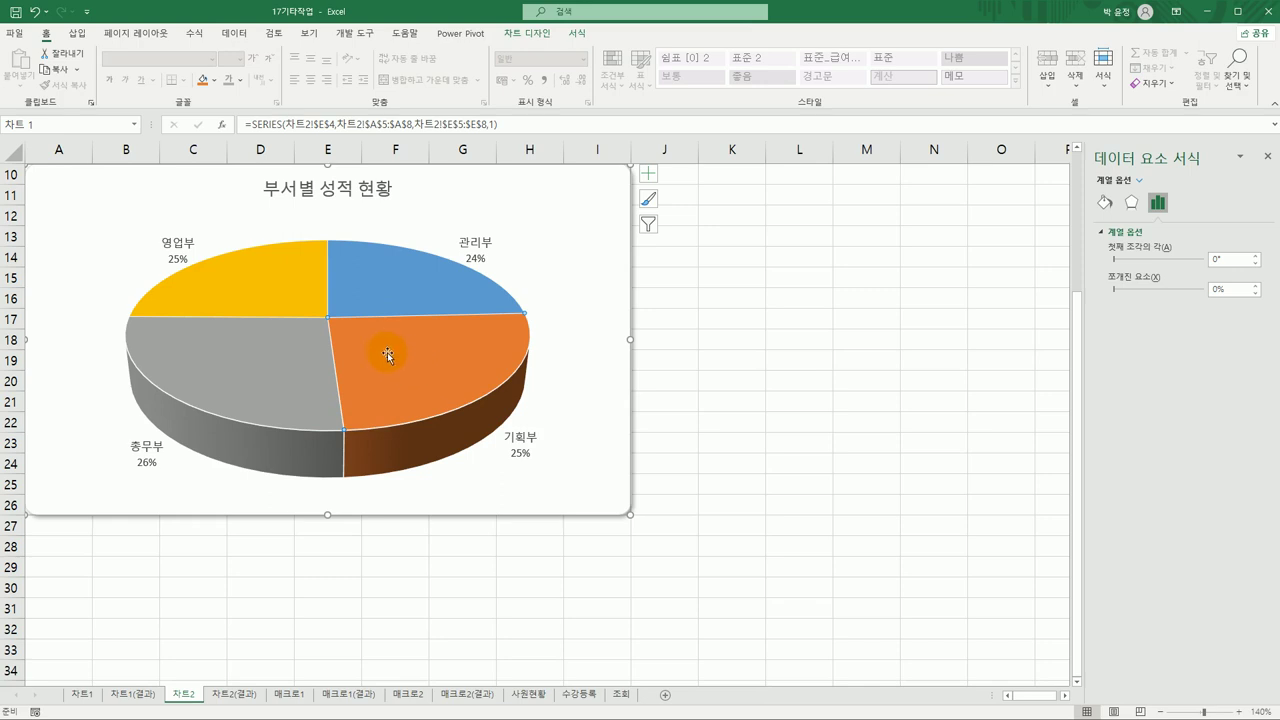
pyautogui.moveTo(380, 345); pyautogui.dragTo(403, 365)
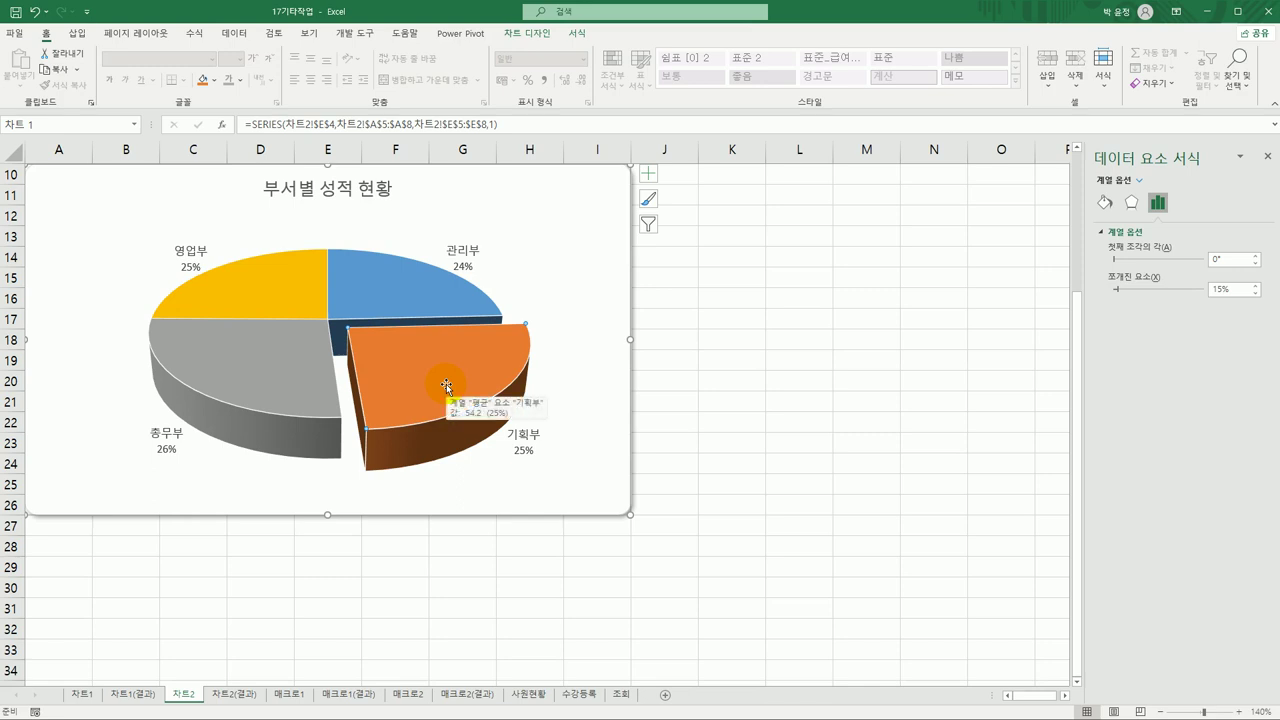
pyautogui.moveTo(446, 385)
pyautogui.mouseDown()
pyautogui.moveTo(414, 376)
pyautogui.moveTo(428, 371)
pyautogui.moveTo(420, 363)
pyautogui.moveTo(447, 374)
pyautogui.mouseUp()
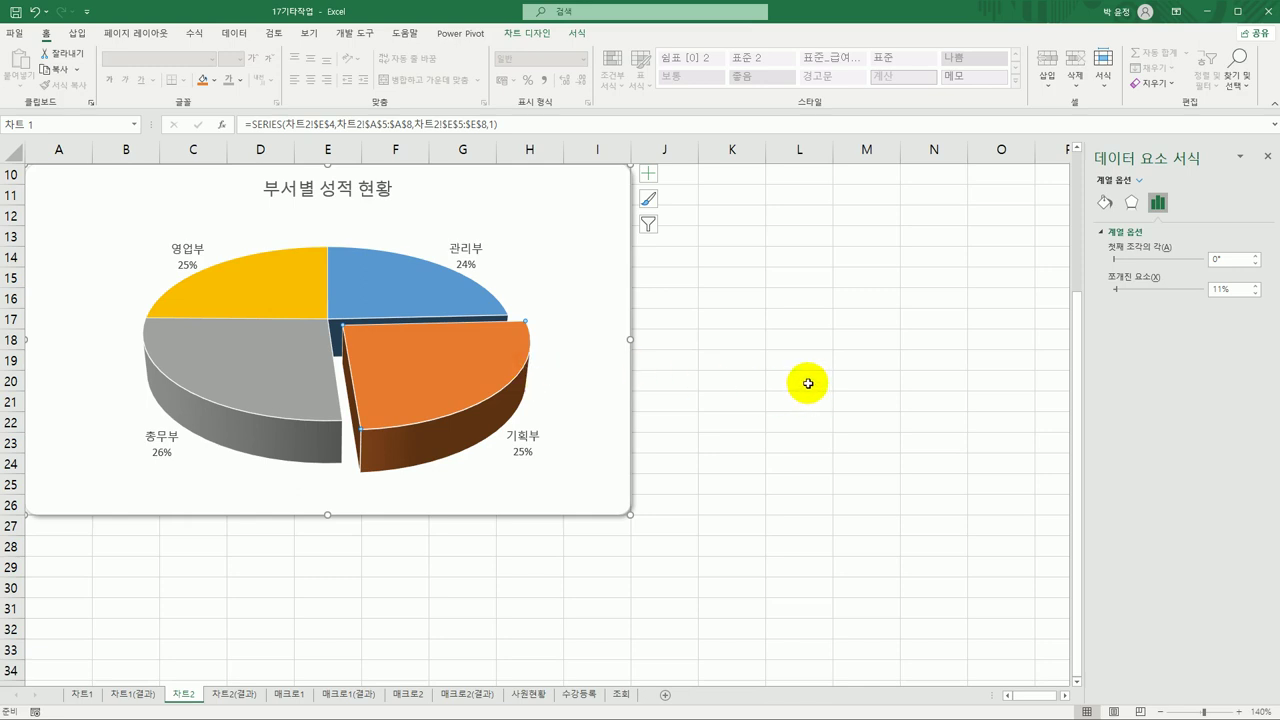
# Draw an ellipse about 2.5 cm wide and 0.87 cm high around the 관리부 average in E5, with no fill
pyautogui.click(577, 35)
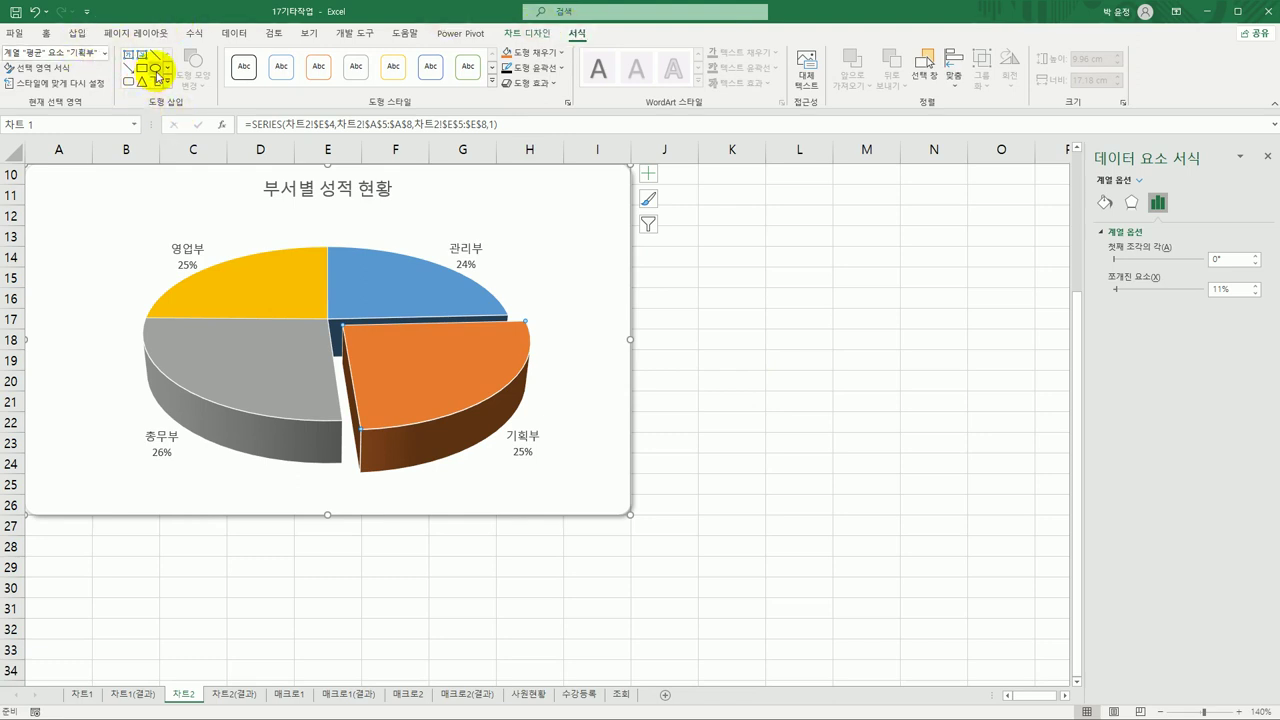
pyautogui.click(155, 68)
pyautogui.scroll(1, 806, 339)
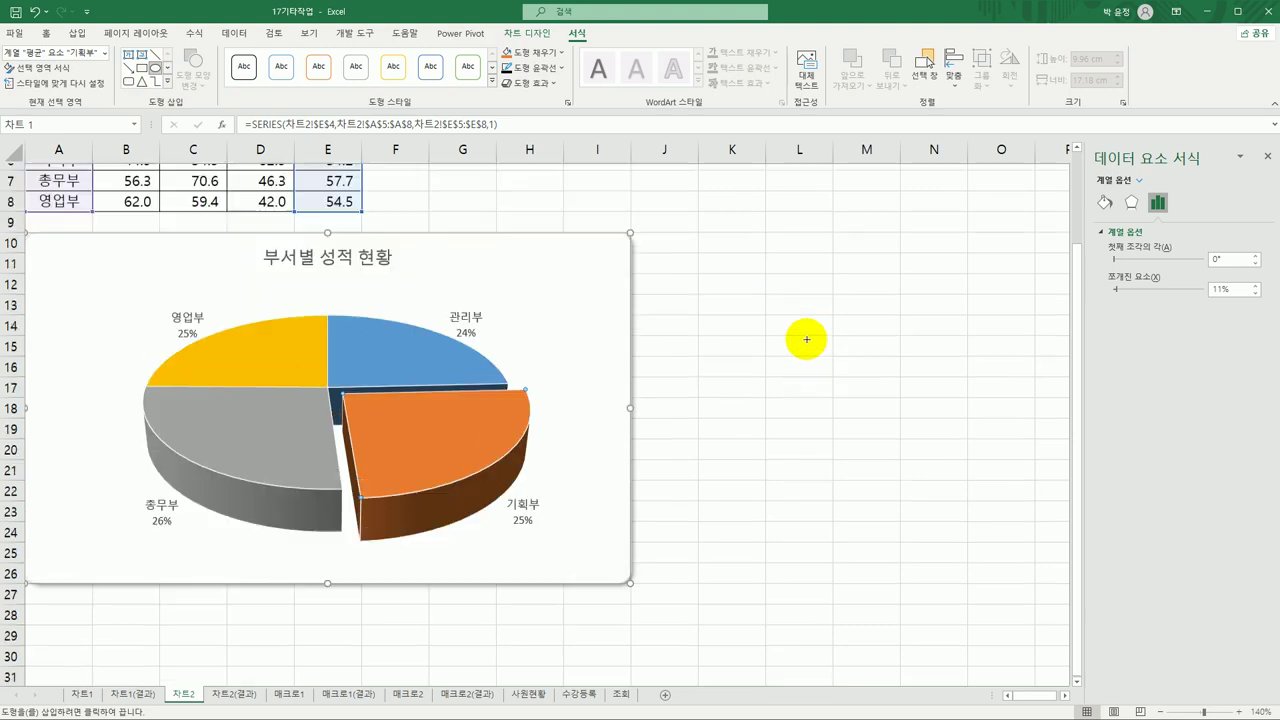
pyautogui.scroll(2, 806, 339)
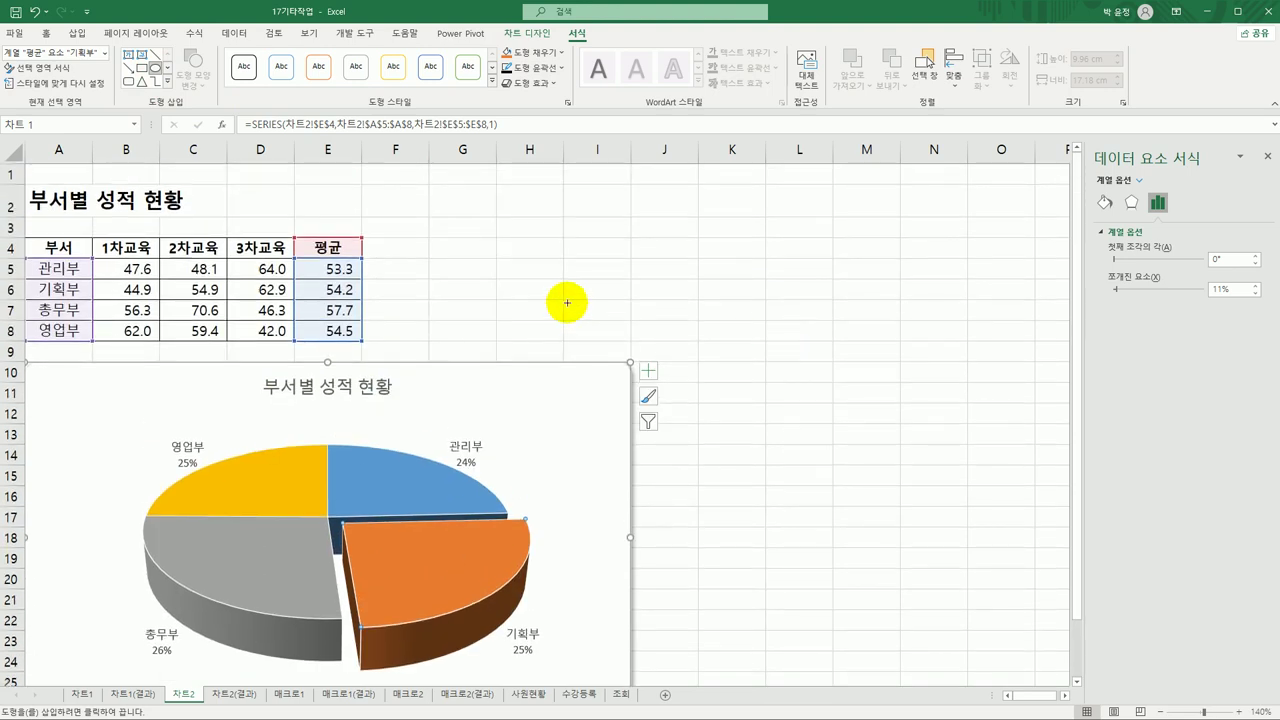
pyautogui.moveTo(283, 253); pyautogui.dragTo(371, 285)
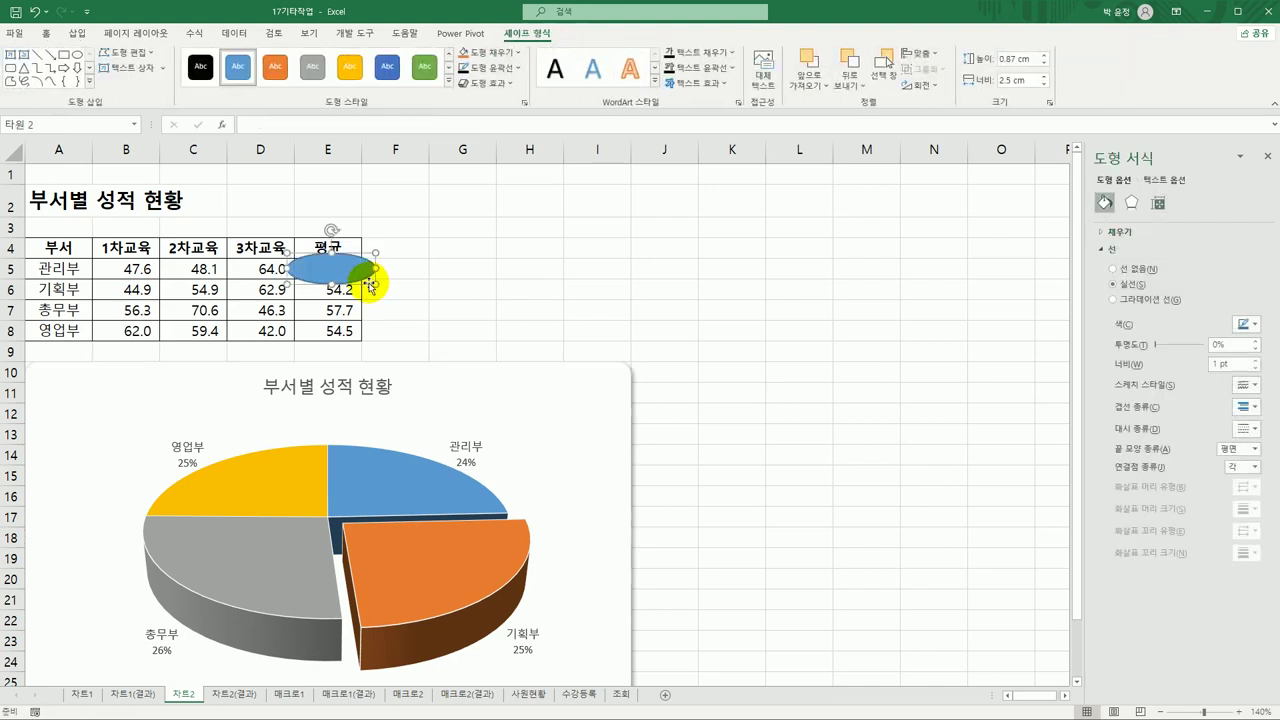
pyautogui.click(500, 52)
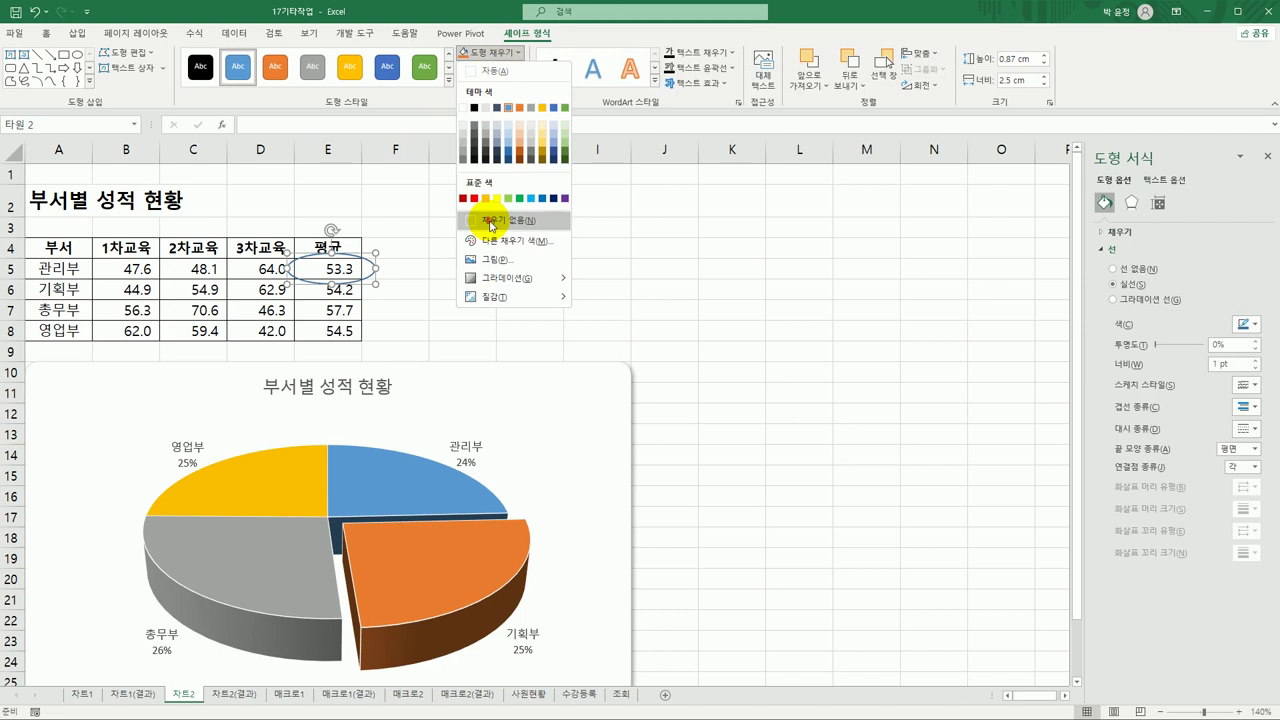
pyautogui.click(491, 222)
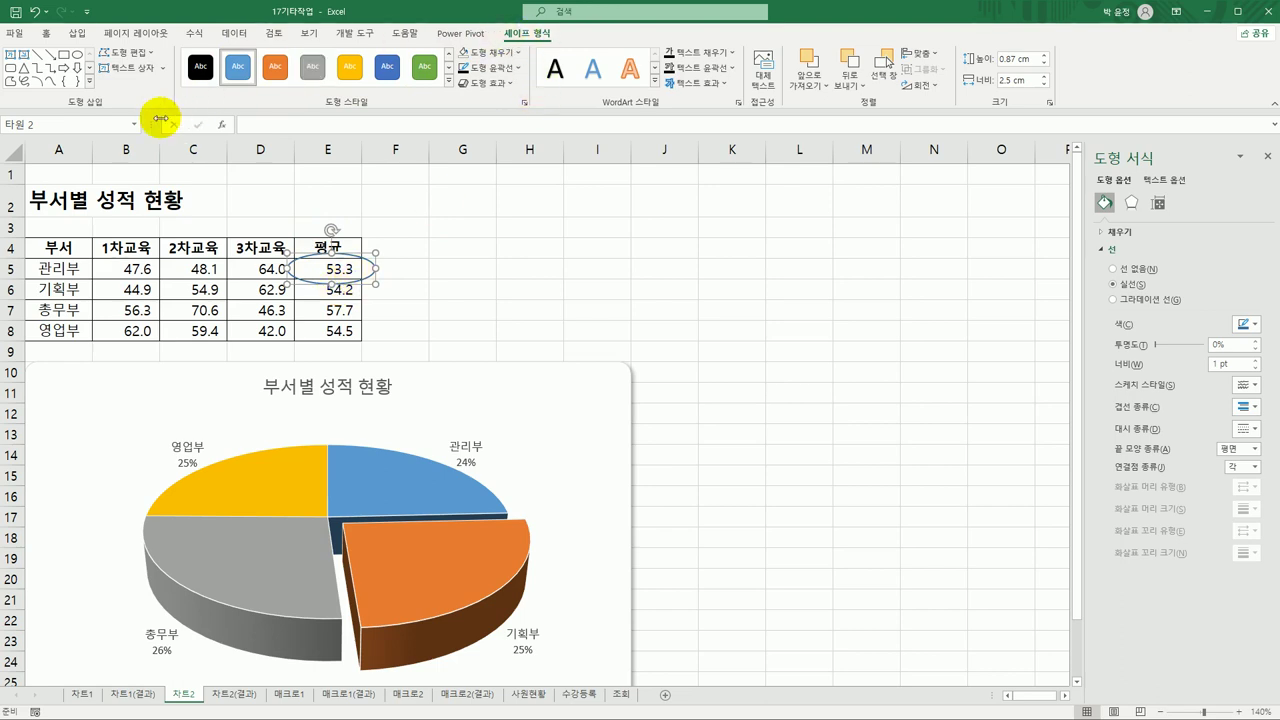
# Draw an arrow from the bottom of the ellipse to the 관리부 slice and color its outline standard red (빨강)
pyautogui.click(51, 57)
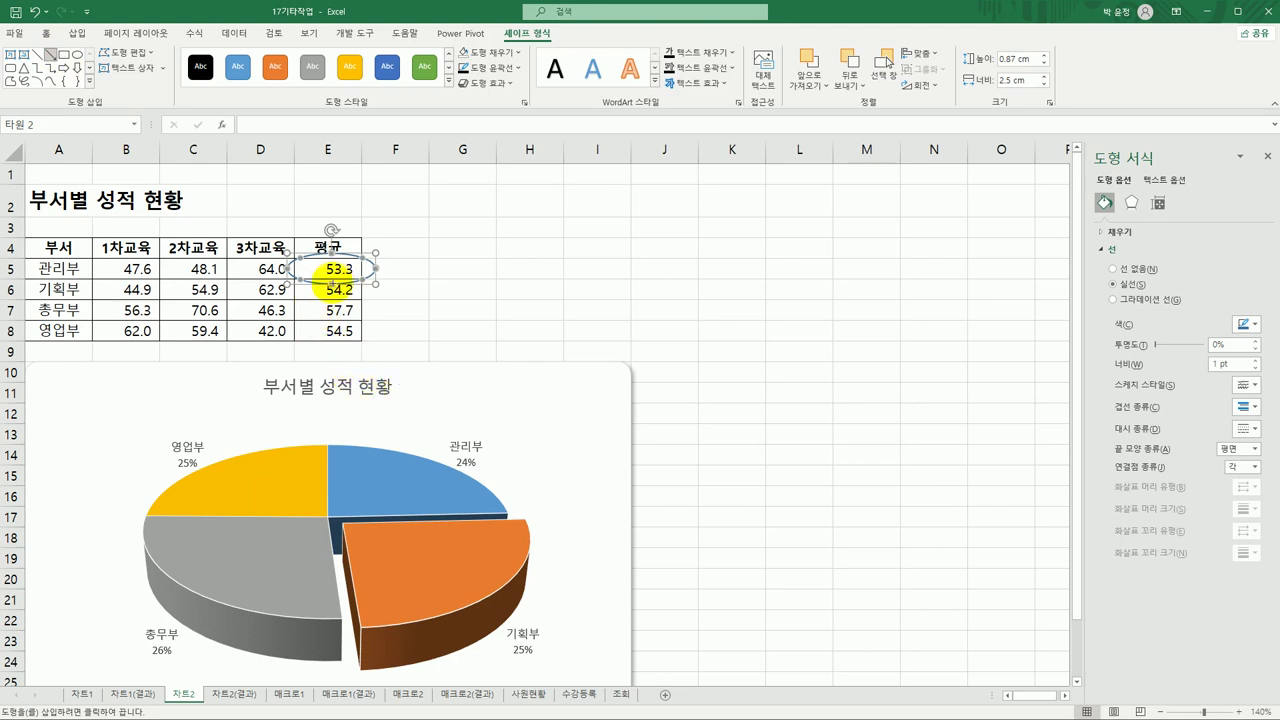
pyautogui.moveTo(330, 283); pyautogui.dragTo(330, 285)
pyautogui.moveTo(376, 404); pyautogui.dragTo(396, 479)
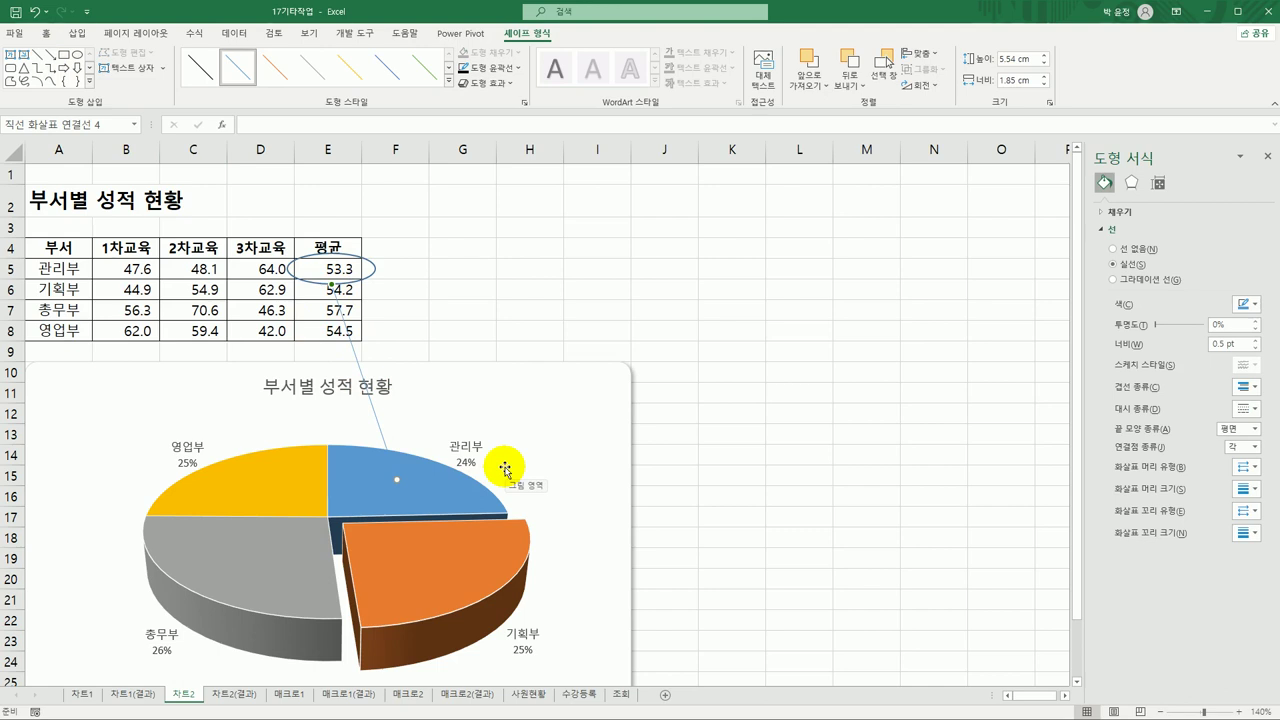
pyautogui.click(520, 68)
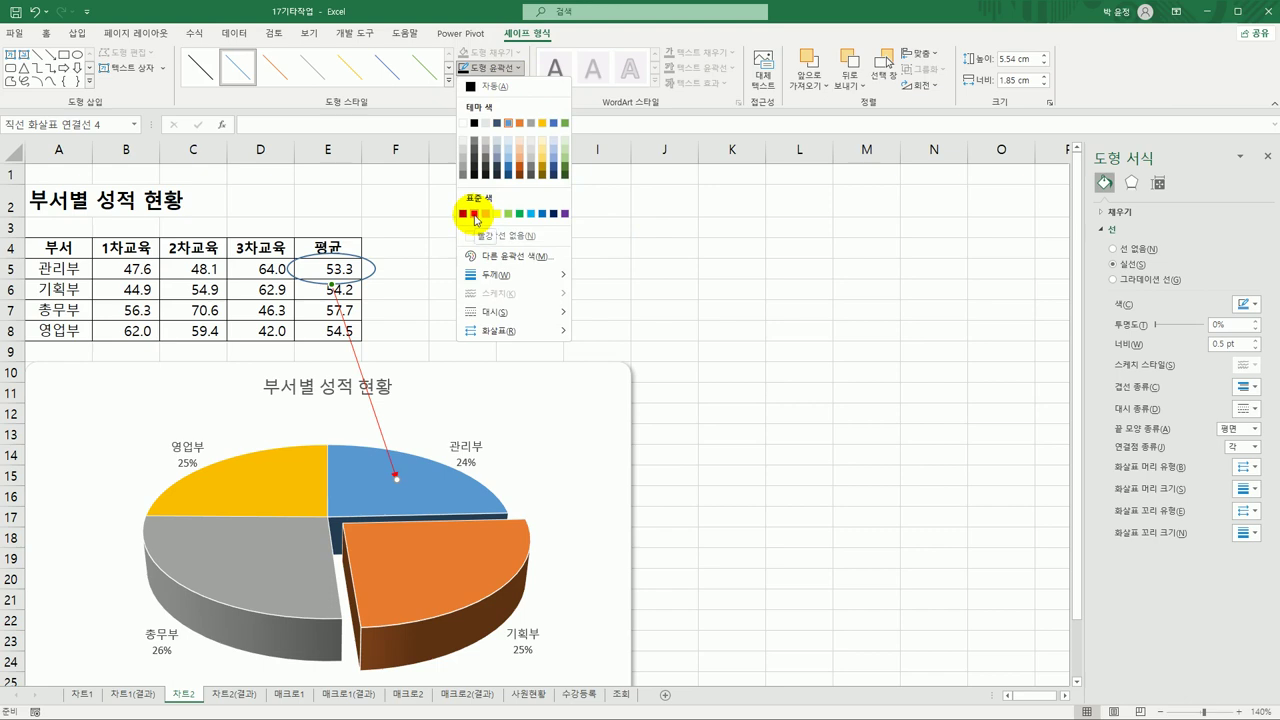
pyautogui.click(475, 214)
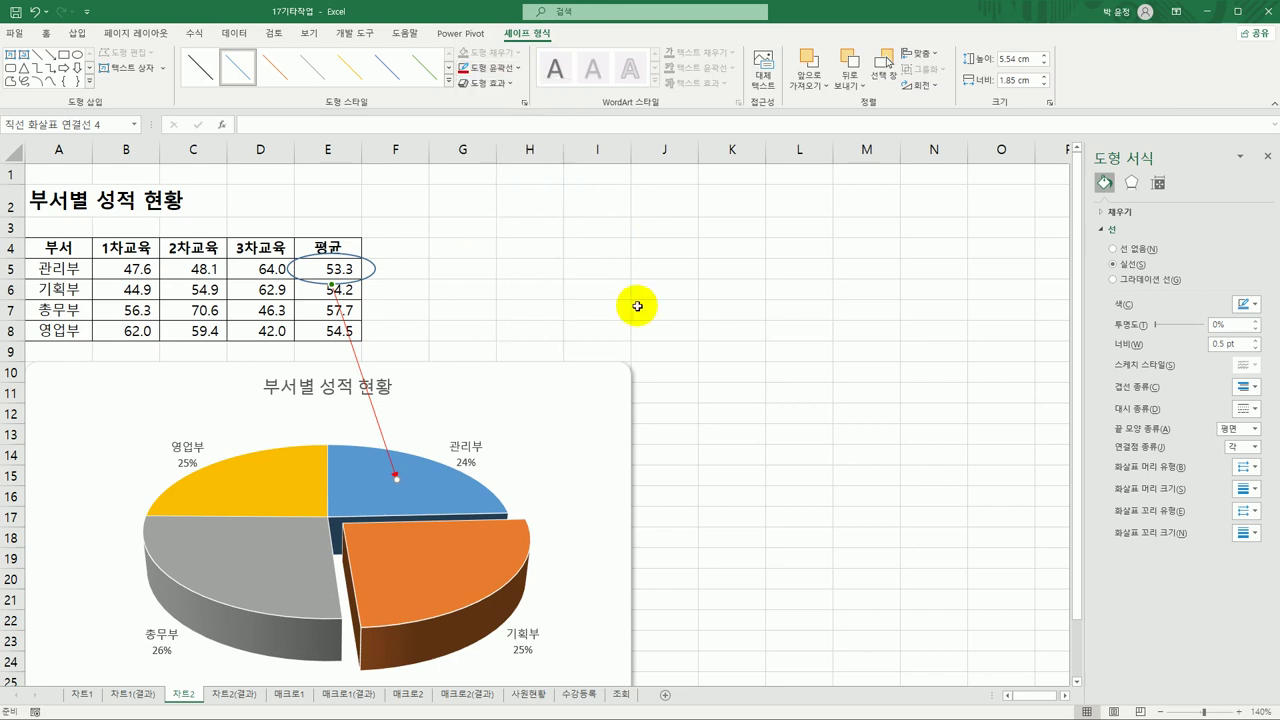
pyautogui.click(736, 416)
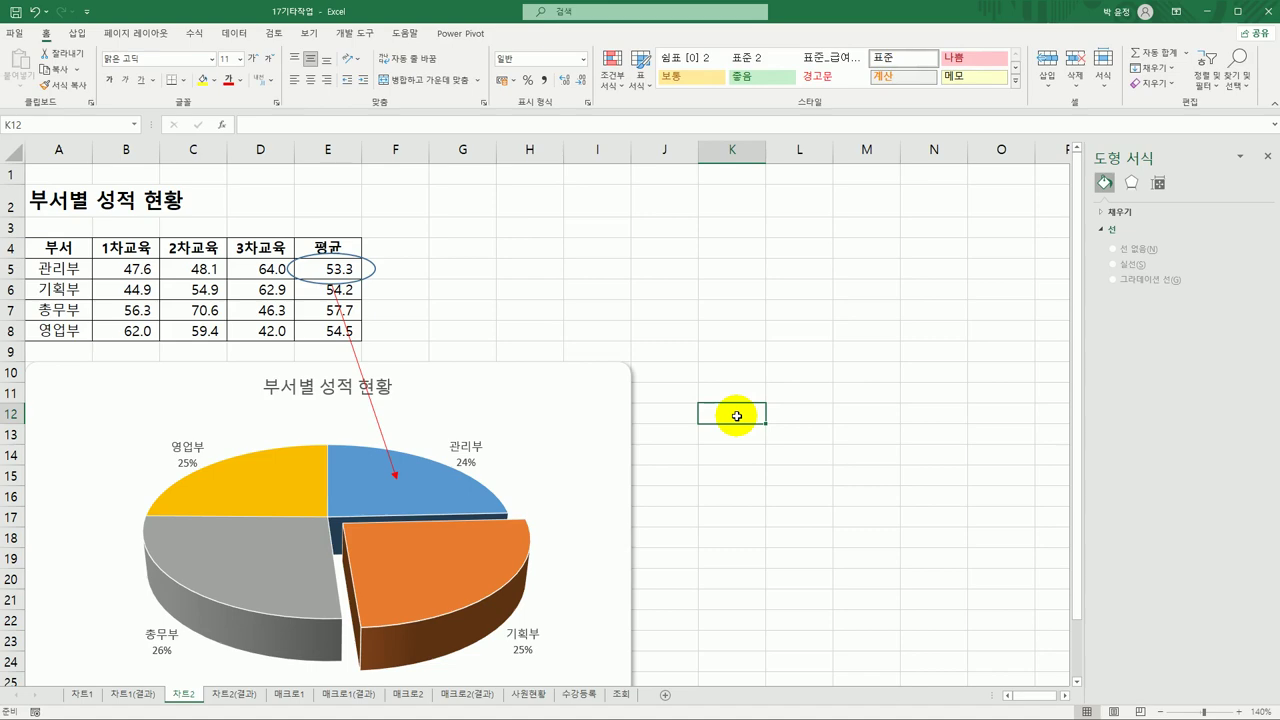
# Review the finished 차트2 chart and compare it with the 차트2(결과) sheet
pyautogui.scroll(-4, 736, 414)
pyautogui.scroll(4, 736, 412)
pyautogui.moveTo(195, 710)
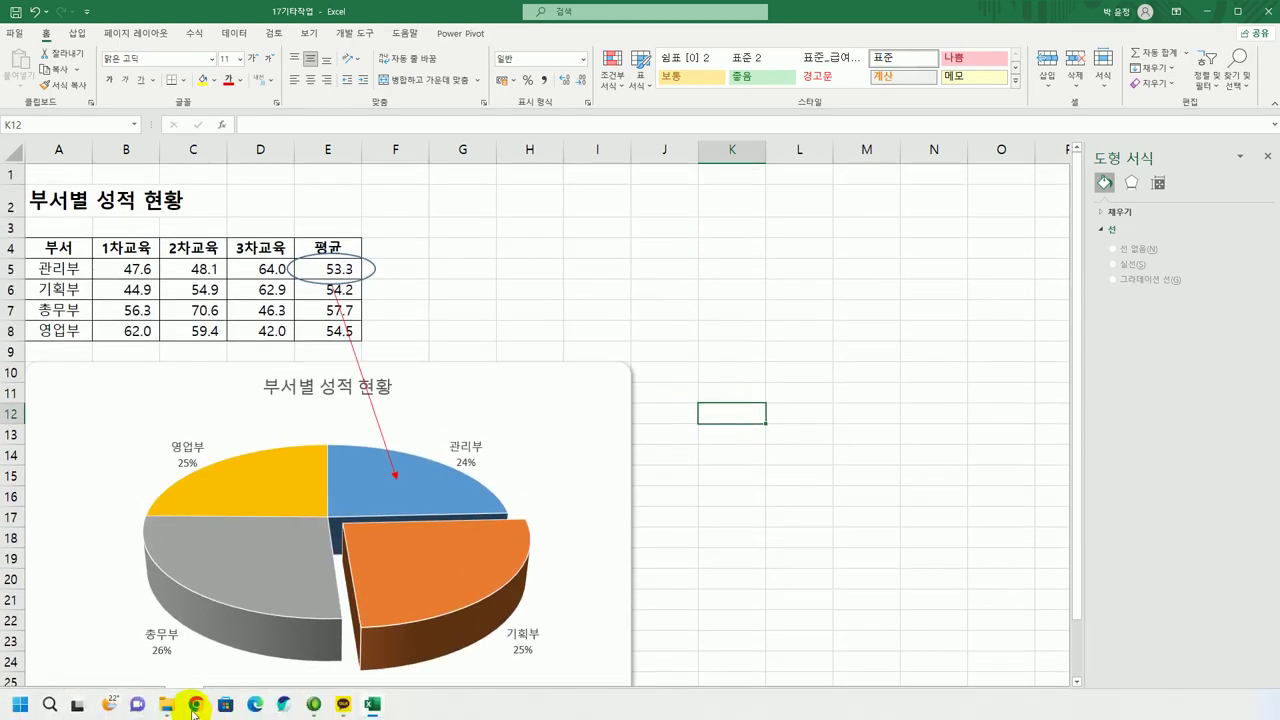
pyautogui.click(597, 248)
pyautogui.click(247, 697)
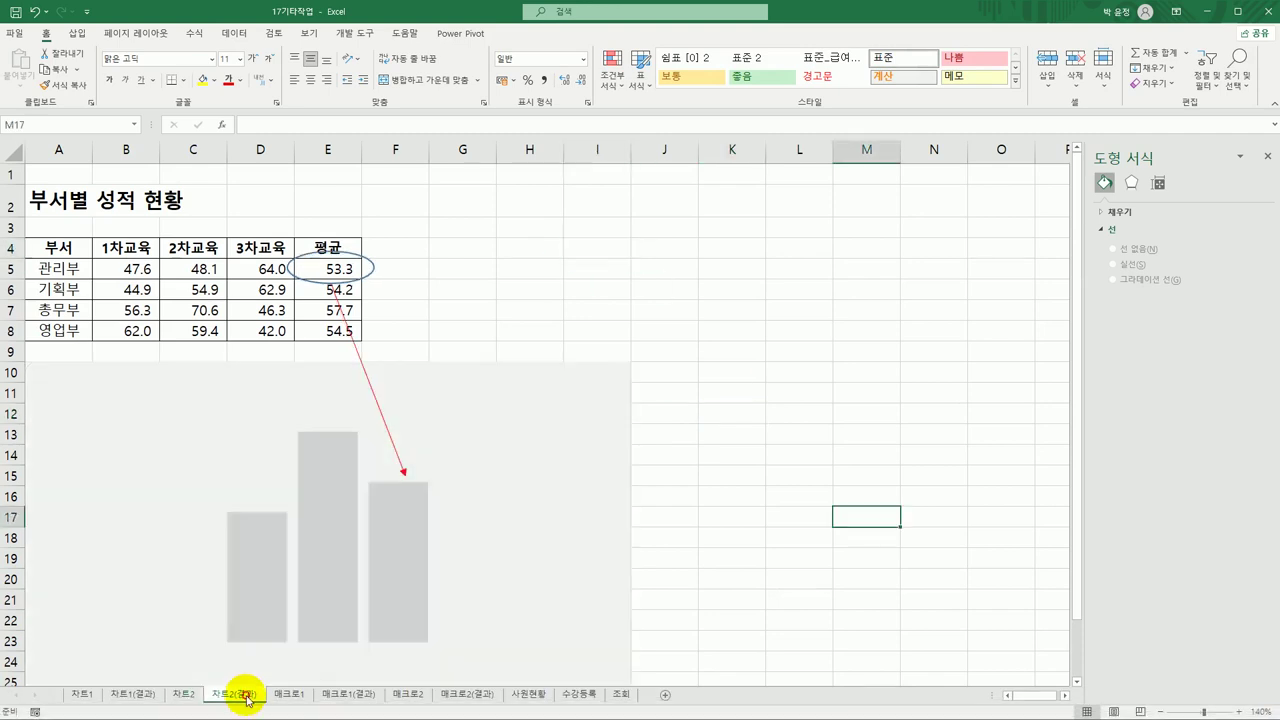
pyautogui.click(774, 538)
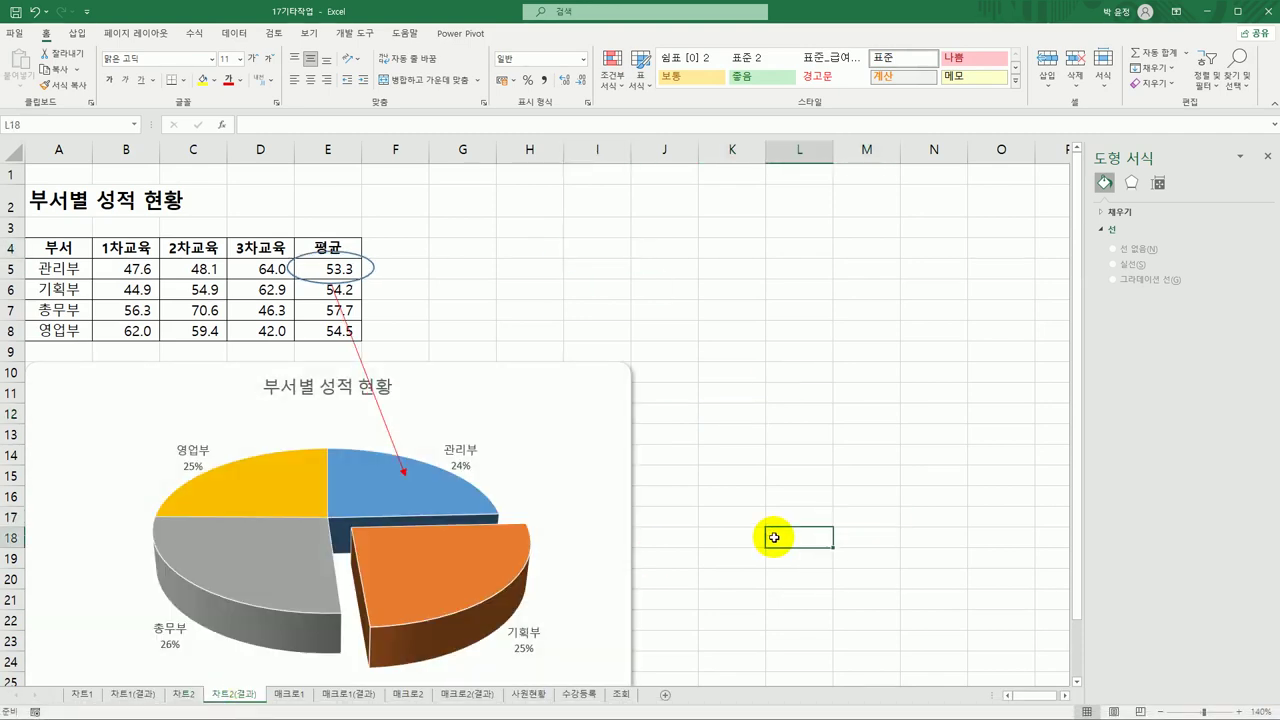